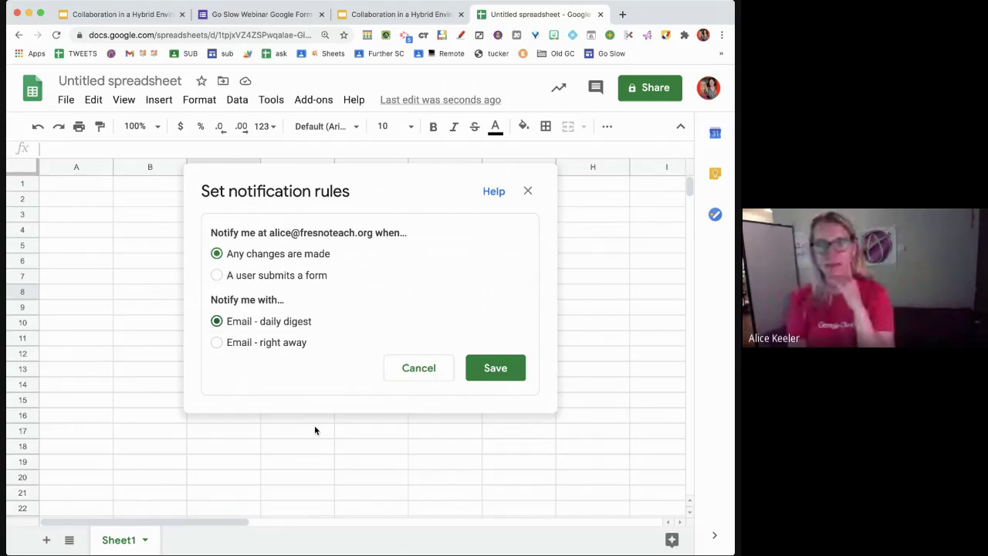
- Discard the pending notification rule, add a new Sheet2, and close the rules list
{"action": "left_click", "coordinate": [408, 378]}
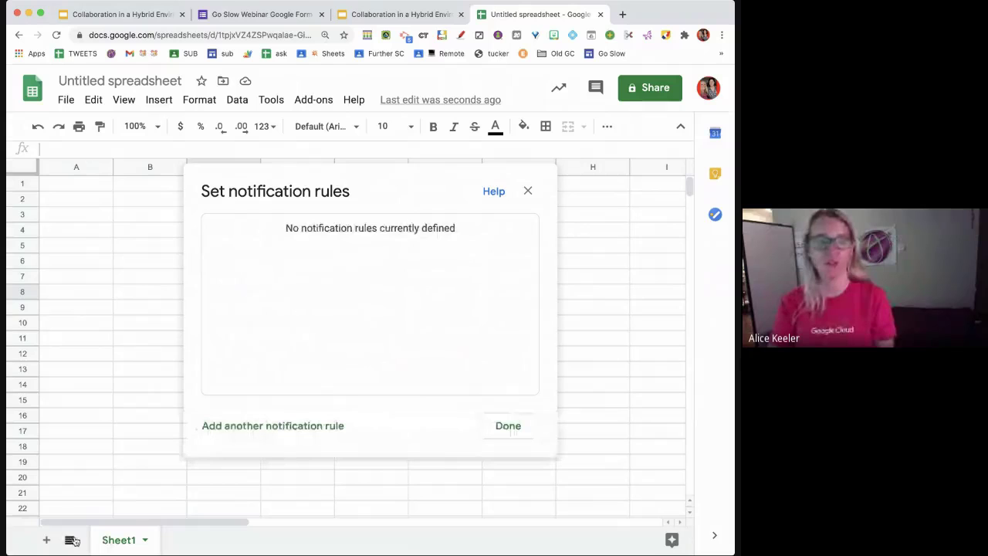
{"action": "left_click", "coordinate": [47, 540]}
{"action": "left_click", "coordinate": [520, 428]}
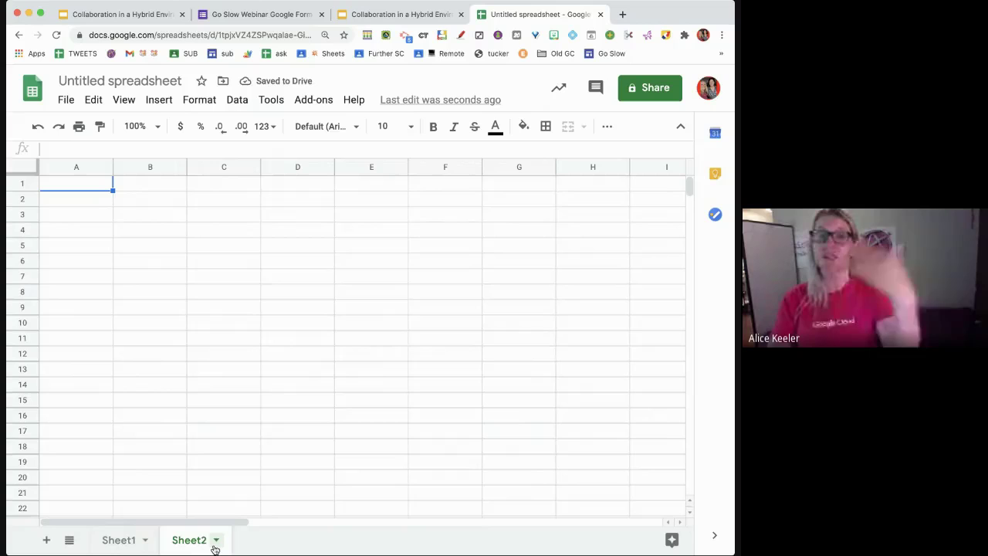
- Colour the Sheet2 tab purple
{"action": "left_click", "coordinate": [216, 539]}
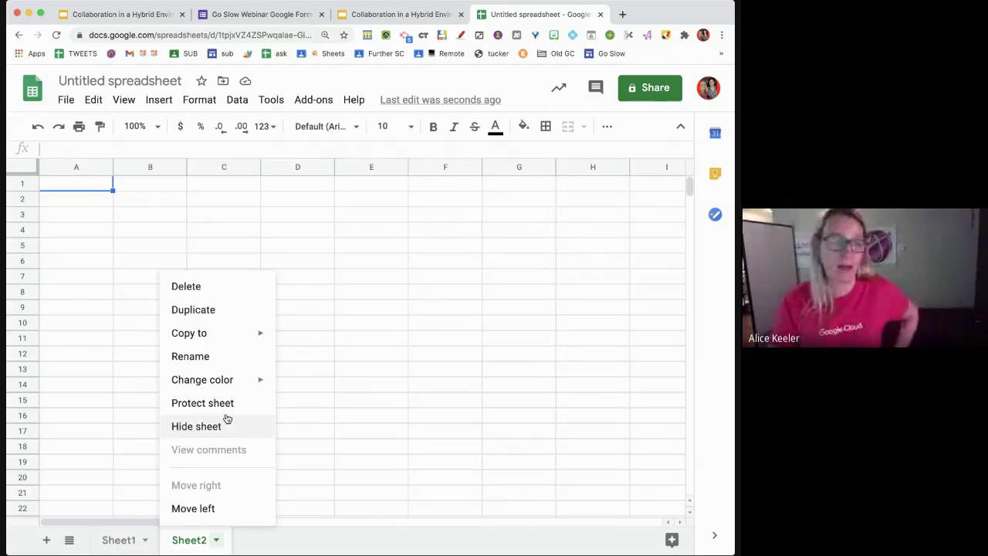
{"action": "mouse_move", "coordinate": [230, 388]}
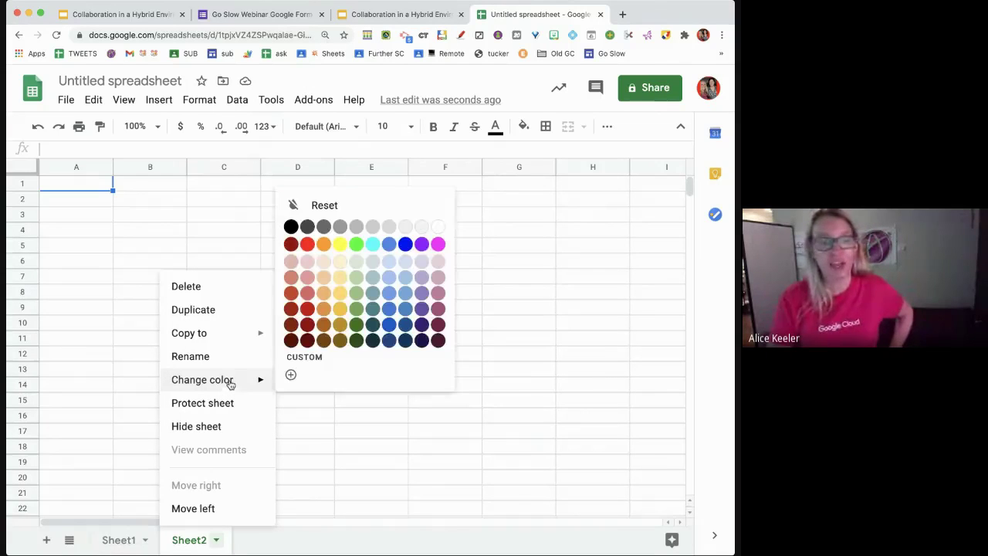
{"action": "left_click", "coordinate": [424, 247]}
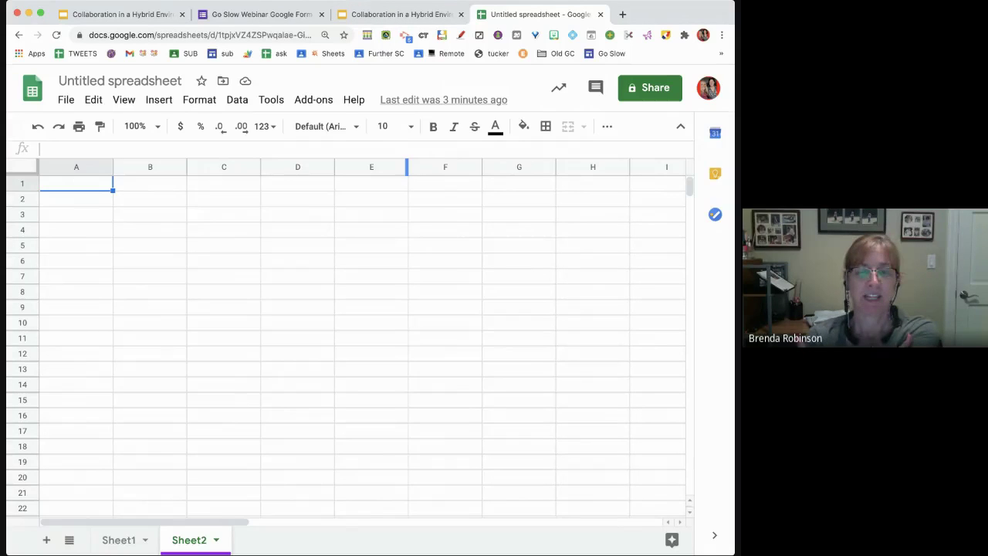
- Open a new blank Chrome tab beside the untitled spreadsheet
{"action": "left_click", "coordinate": [622, 14]}
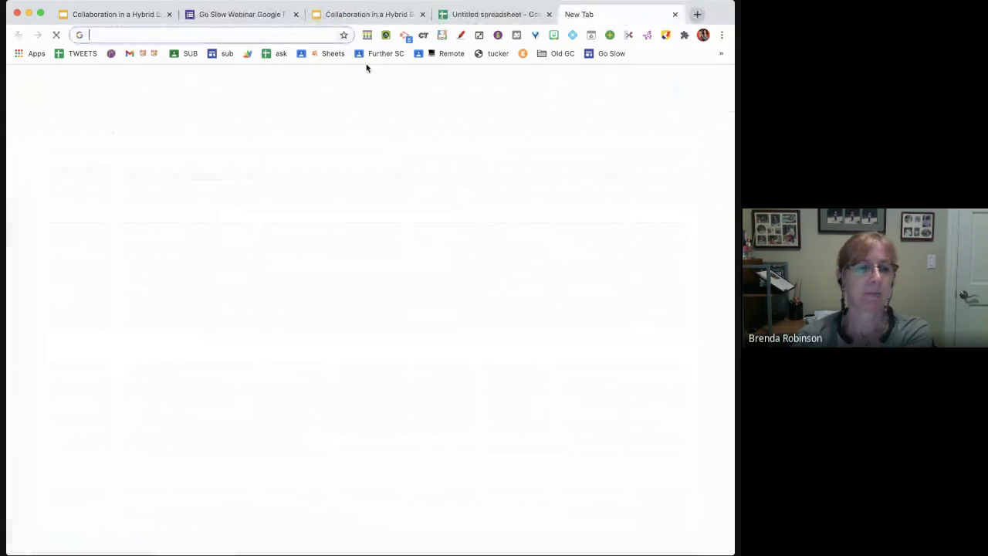
- Open the AliceKeeler LLC Premium Membership site, then switch to the Go Slow Webinar Form
{"action": "left_click", "coordinate": [111, 53]}
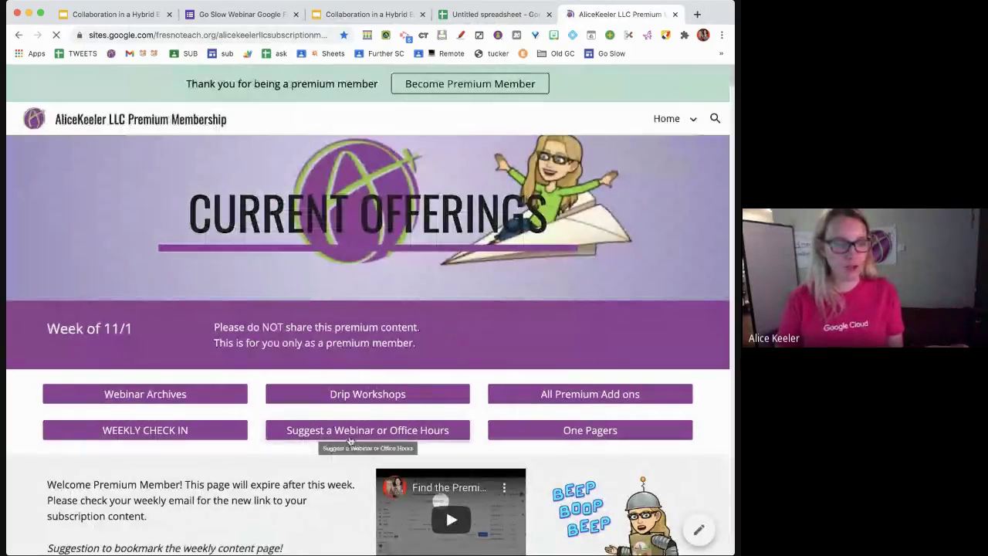
{"action": "left_click", "coordinate": [280, 35]}
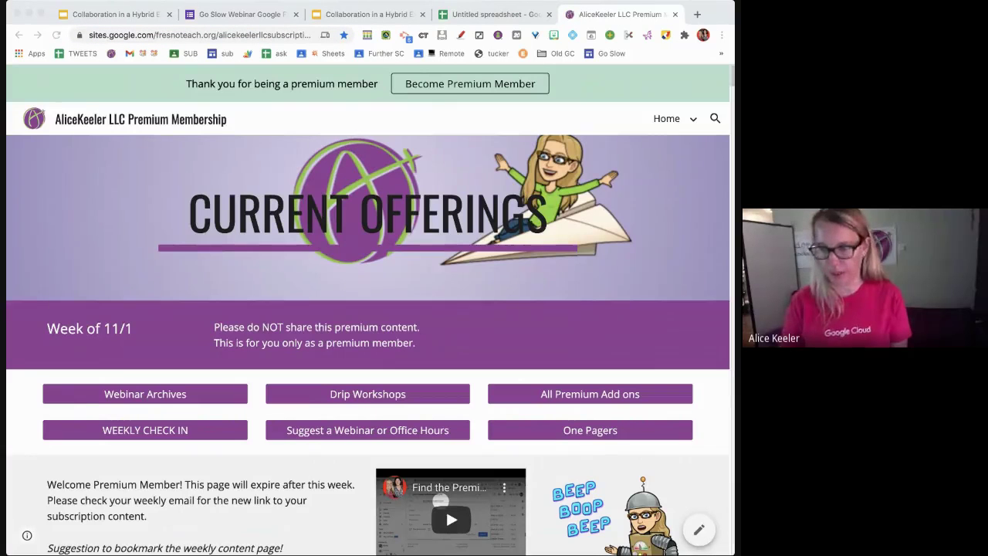
{"action": "left_click", "coordinate": [362, 19]}
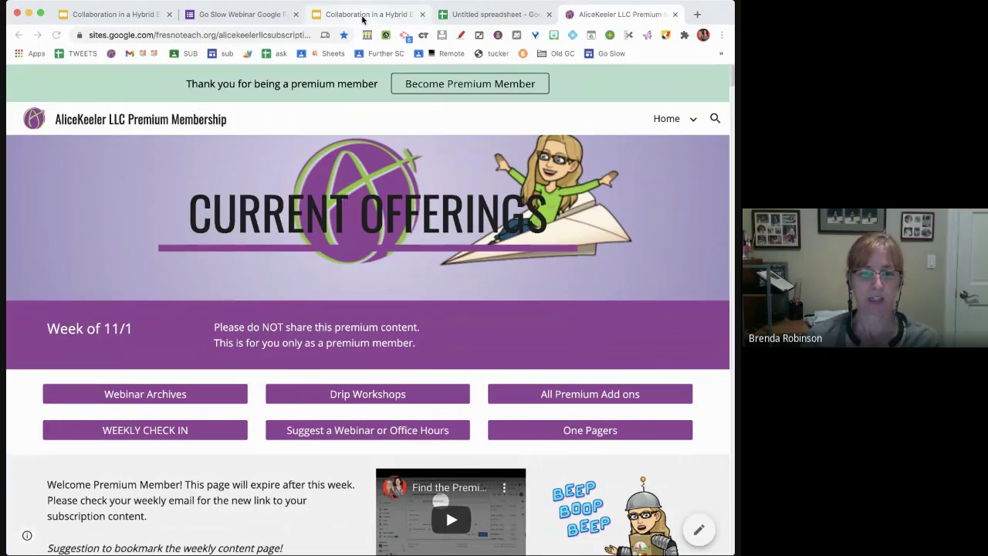
{"action": "left_click", "coordinate": [362, 19]}
{"action": "left_click", "coordinate": [235, 14]}
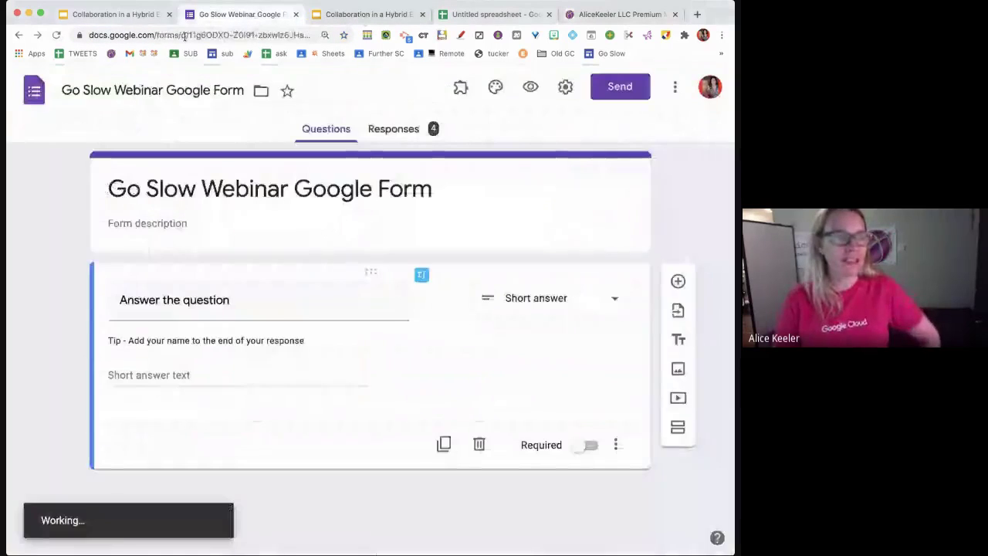
- View the Collaboration deck's Notification Rules slide, then return to the untitled spreadsheet
{"action": "left_click", "coordinate": [125, 15]}
{"action": "left_click", "coordinate": [362, 15]}
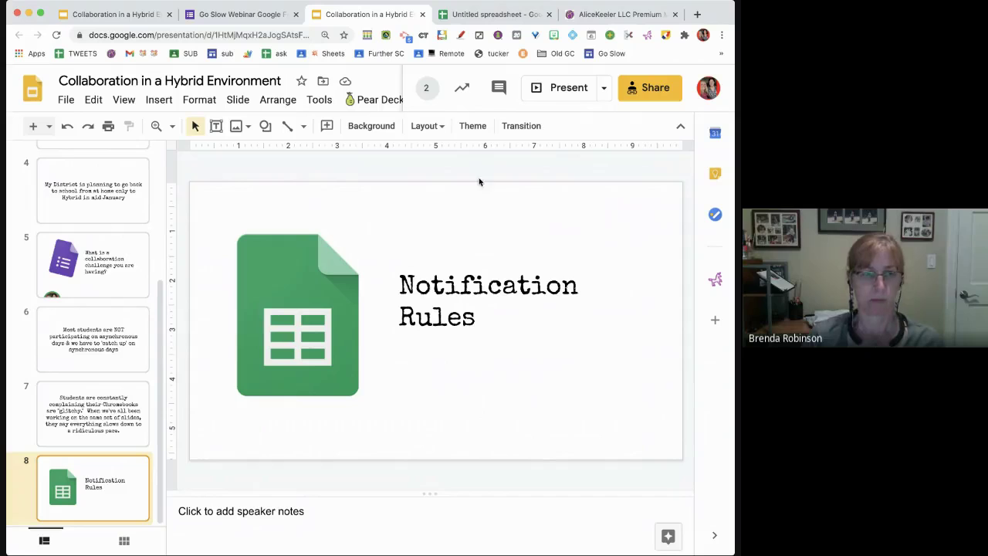
{"action": "left_click", "coordinate": [491, 14]}
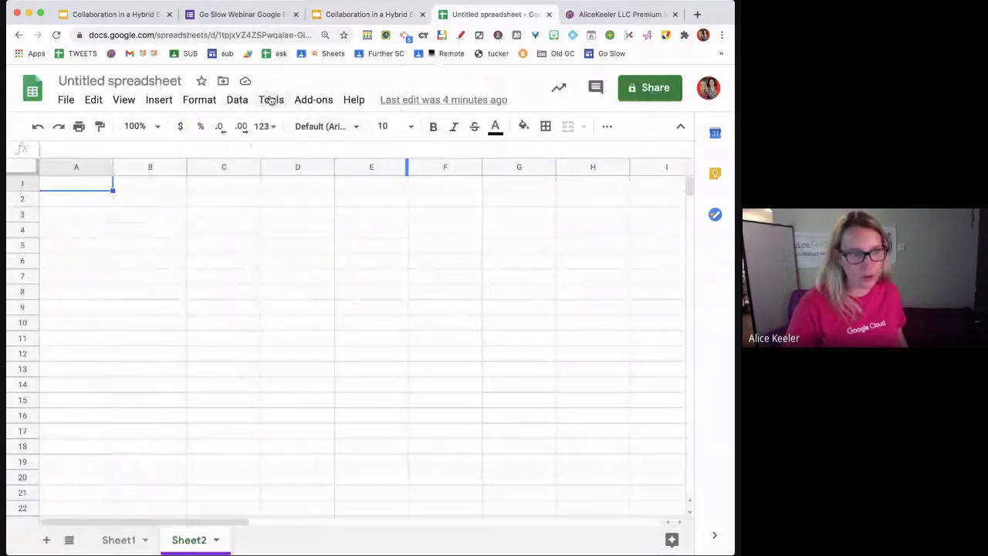
- Set up a notification rule that triggers when a user submits a form
{"action": "left_click", "coordinate": [271, 100]}
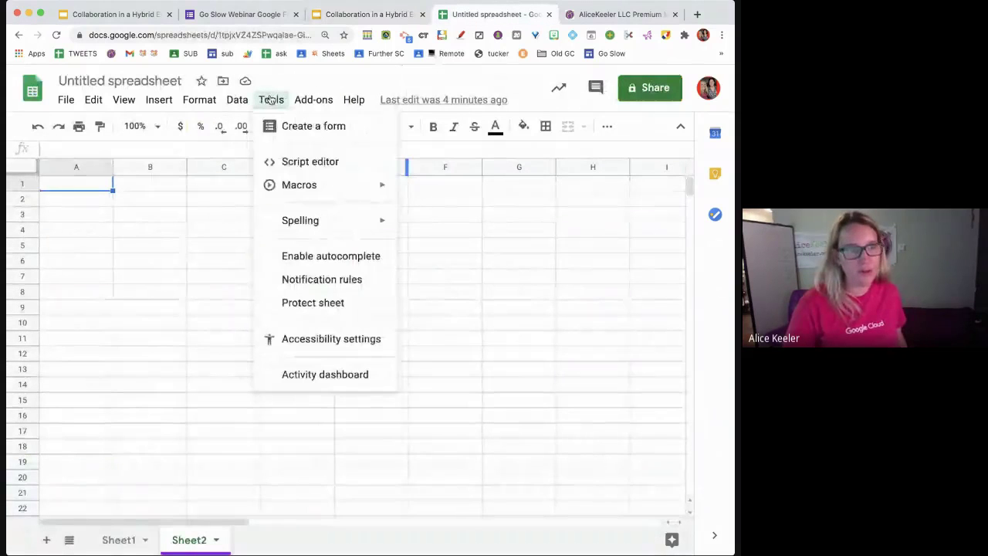
{"action": "left_click", "coordinate": [308, 284]}
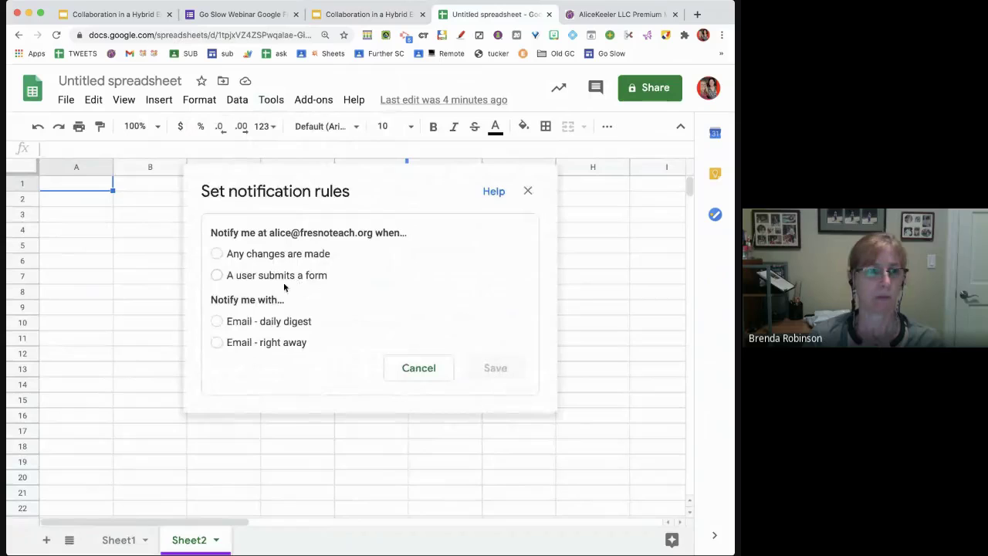
{"action": "left_click", "coordinate": [283, 280]}
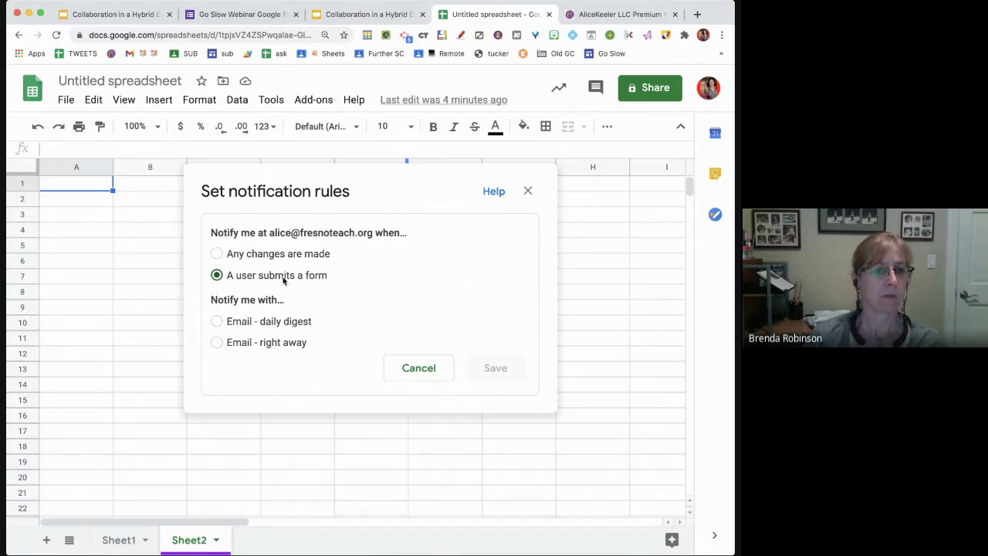
- Review the Go Slow Webinar Form's 4 responses and their options, then return to the spreadsheet
{"action": "left_click", "coordinate": [268, 20]}
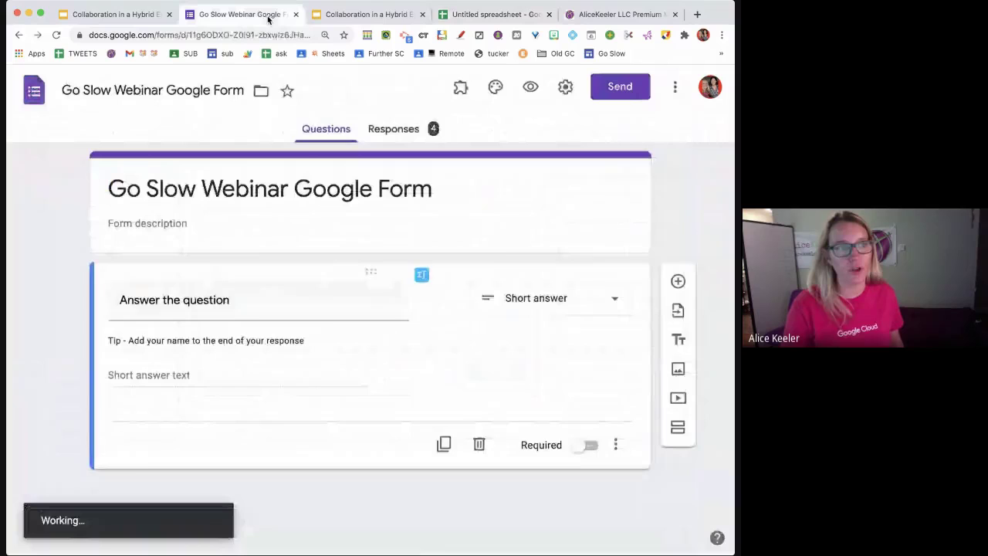
{"action": "left_click", "coordinate": [407, 128]}
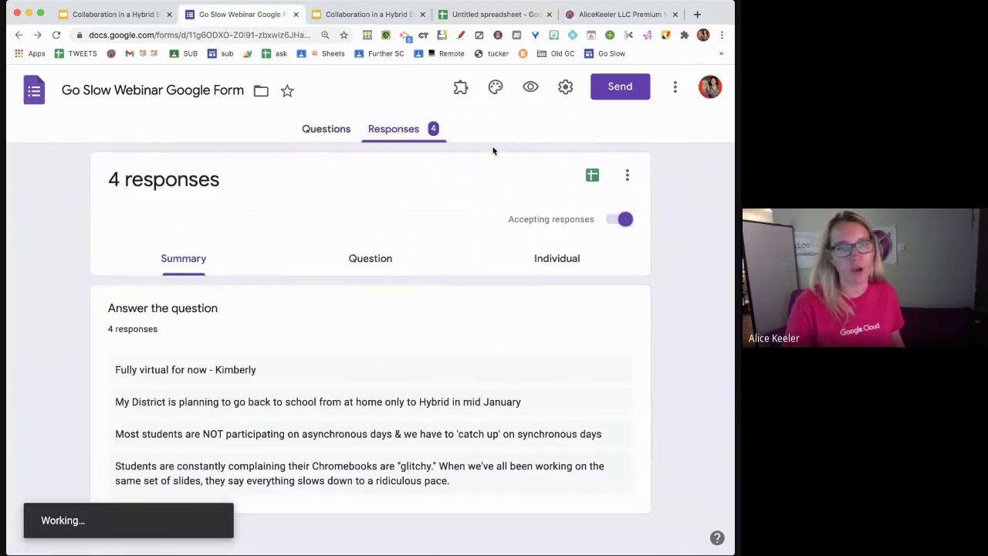
{"action": "left_click", "coordinate": [628, 182]}
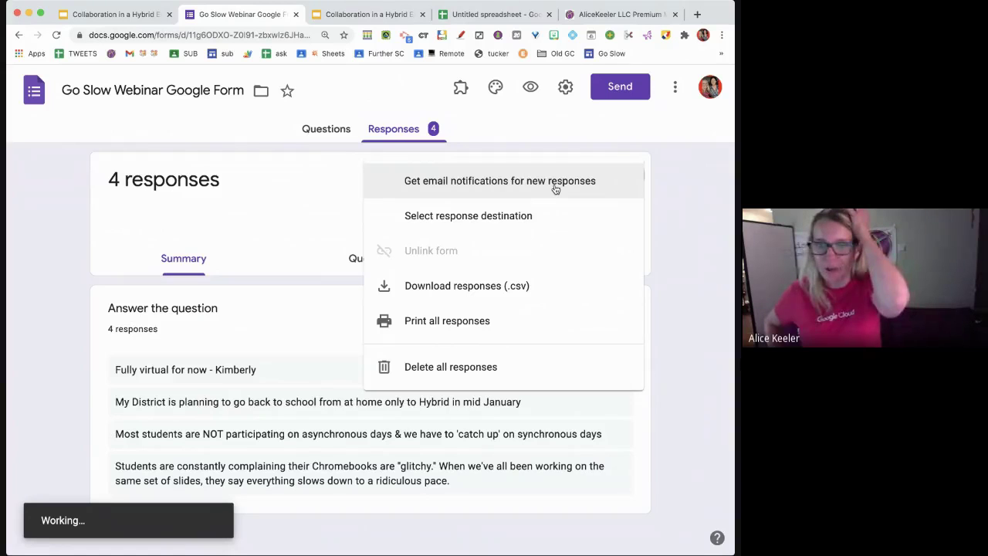
{"action": "left_click", "coordinate": [514, 15]}
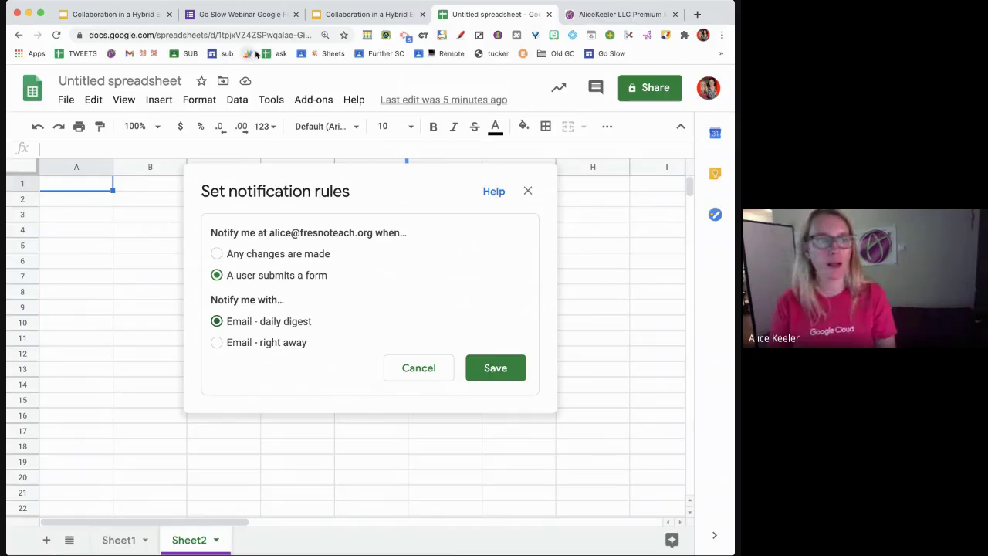
- Open the EveryPlate sign-in page from the bookmarks bar
{"action": "left_click", "coordinate": [523, 57]}
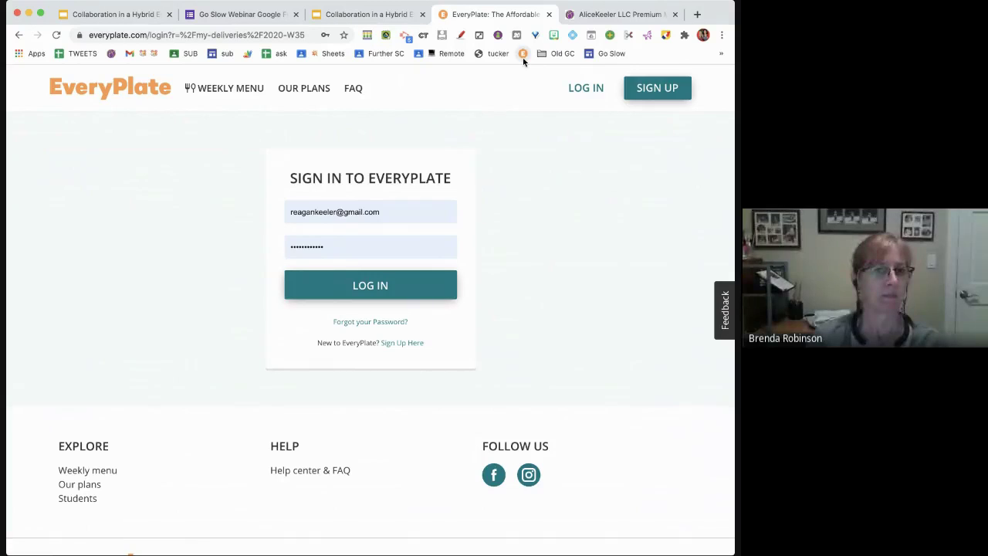
- Start a new blank Google Docs document in a fresh tab via 'docs'
{"action": "key", "text": "ctrl+t"}
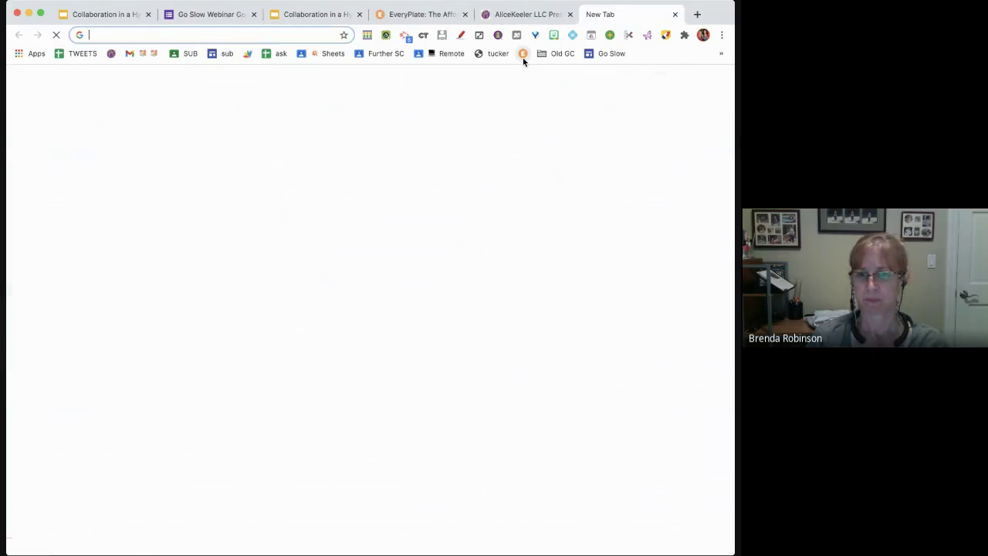
{"action": "type", "text": "docs"}
{"action": "key", "text": "Return"}
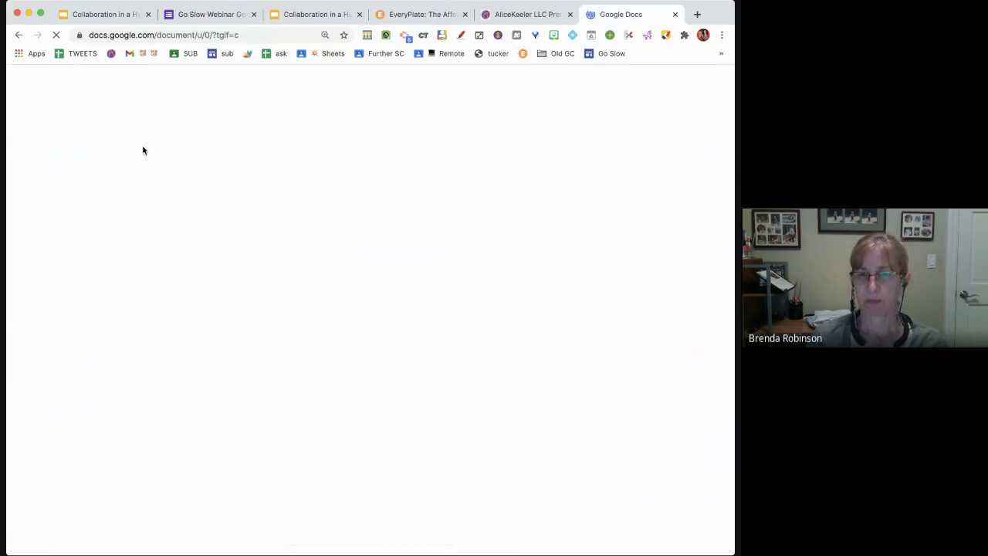
{"action": "left_click", "coordinate": [138, 199]}
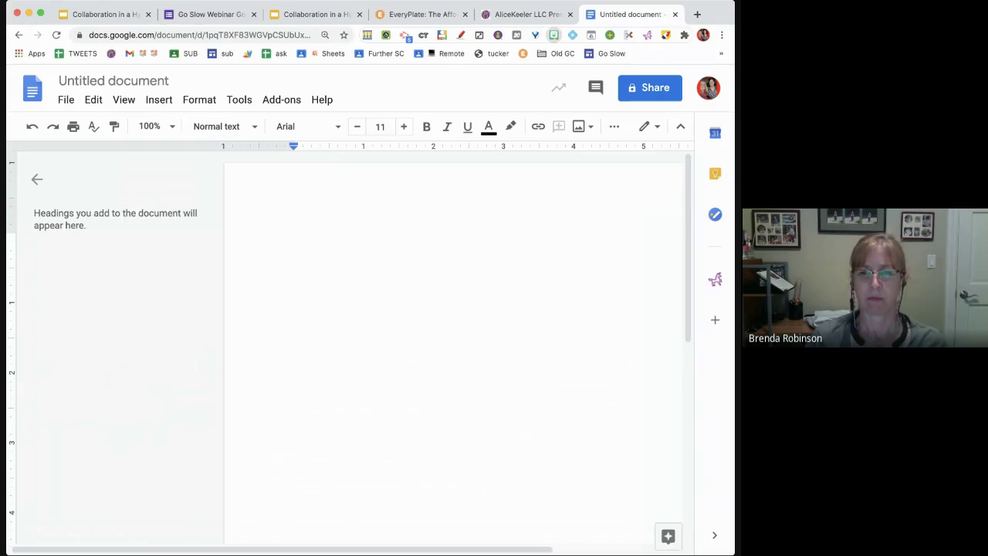
- Rename the untitled document to 'Lesson Plans'
{"action": "key", "text": "super+v"}
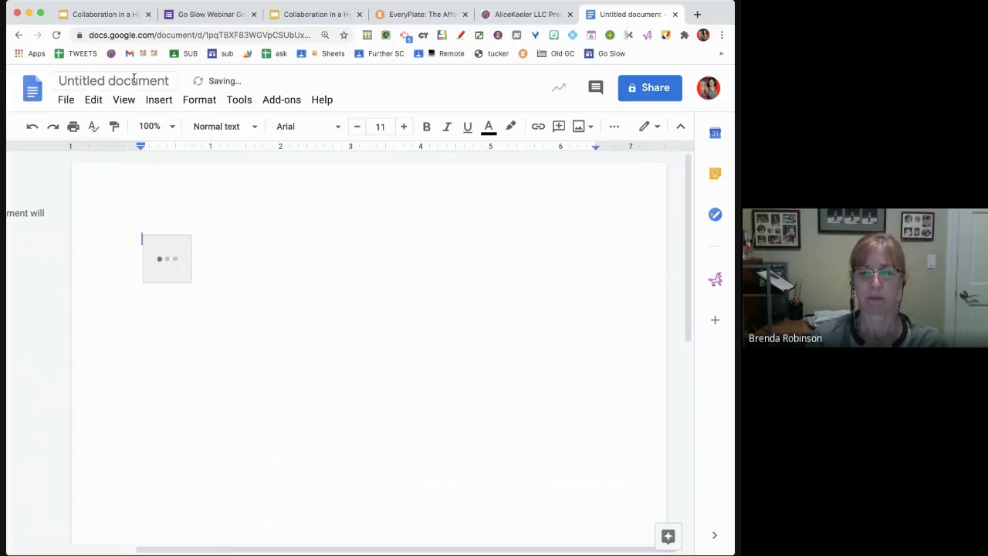
{"action": "left_click", "coordinate": [132, 81]}
{"action": "type", "text": "Lesson "}
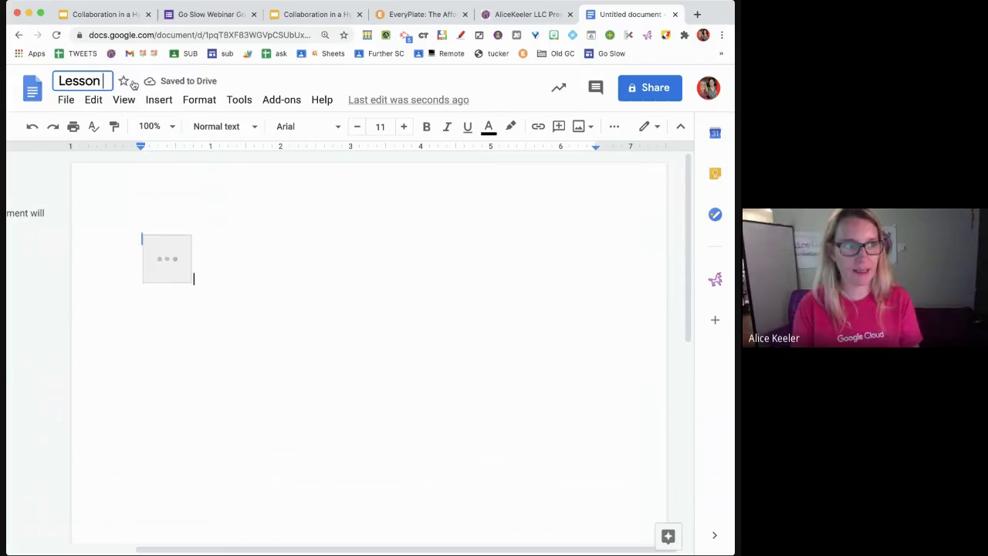
{"action": "type", "text": "Plans"}
{"action": "left_click", "coordinate": [199, 222]}
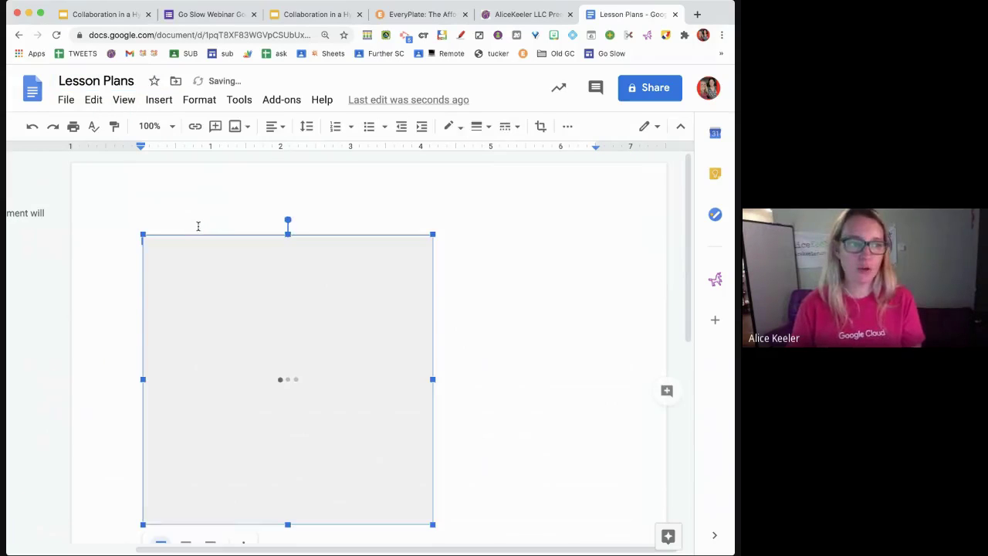
- Replace the image placeholder with the heading 'COLLABORATE!' followed by a new line
{"action": "key", "text": "BackSpace"}
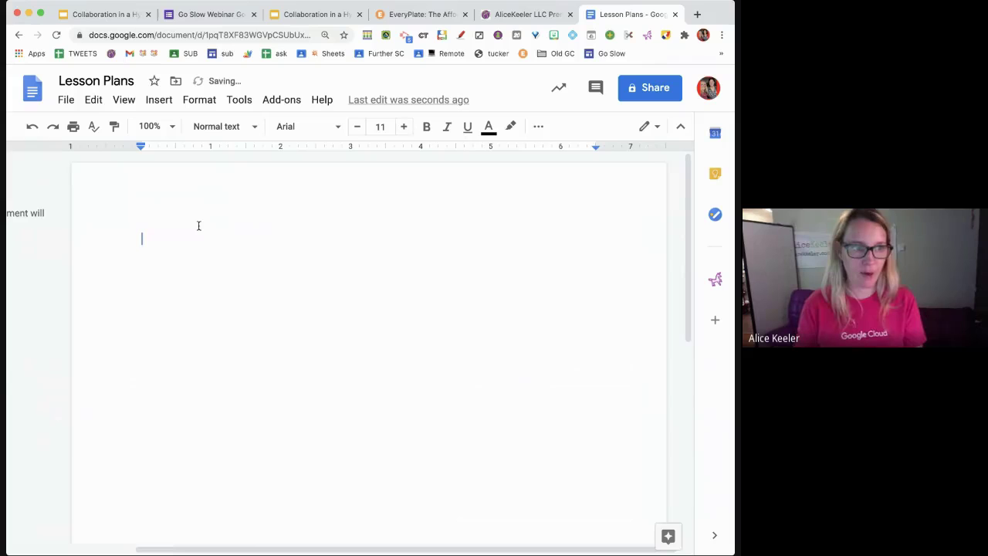
{"action": "type", "text": "COLLABORAT"}
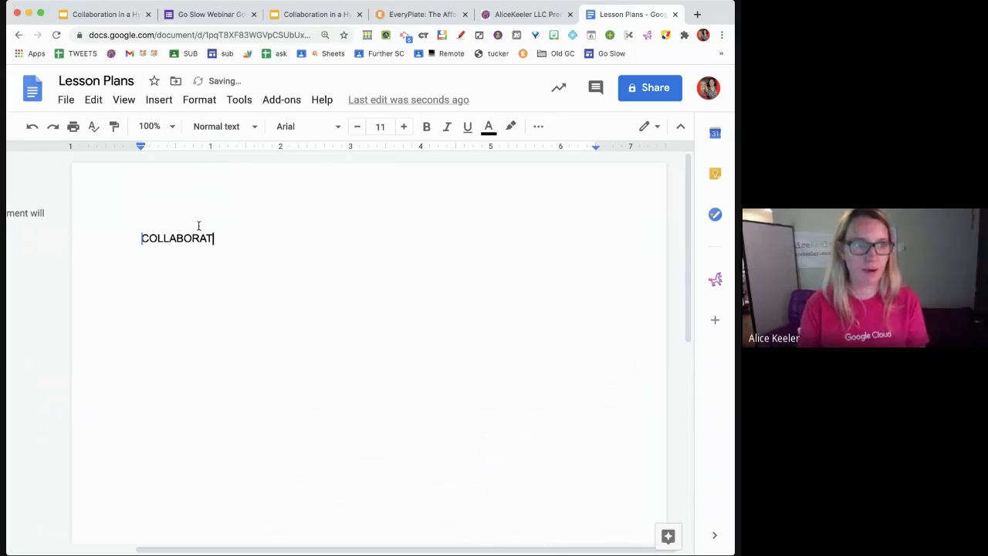
{"action": "type", "text": "E"}
{"action": "key", "text": "BackSpace"}
{"action": "type", "text": "E!"}
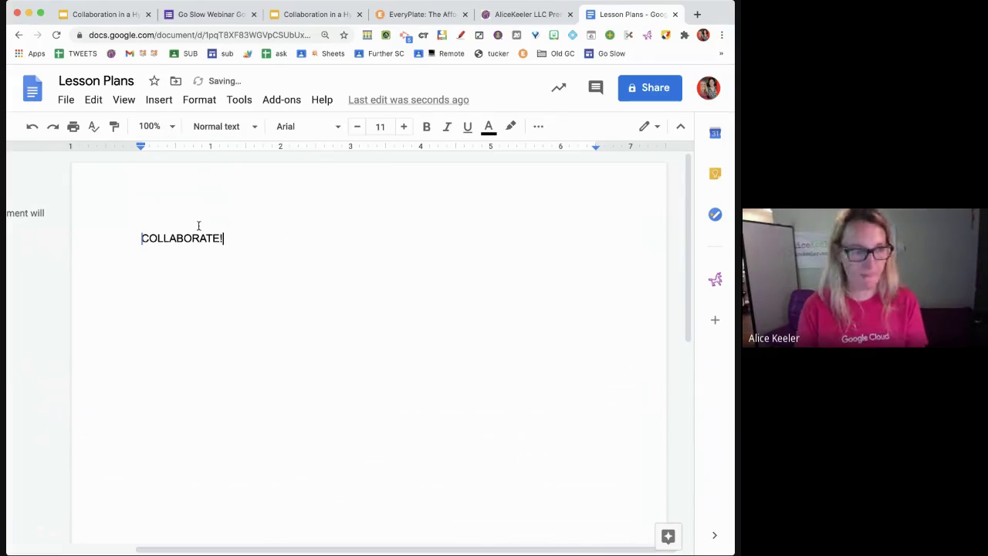
{"action": "key", "text": "Return"}
- Enlarge the COLLABORATE! heading to about 35 pt font size
{"action": "left_click_drag", "start_coordinate": [229, 239], "coordinate": [139, 238]}
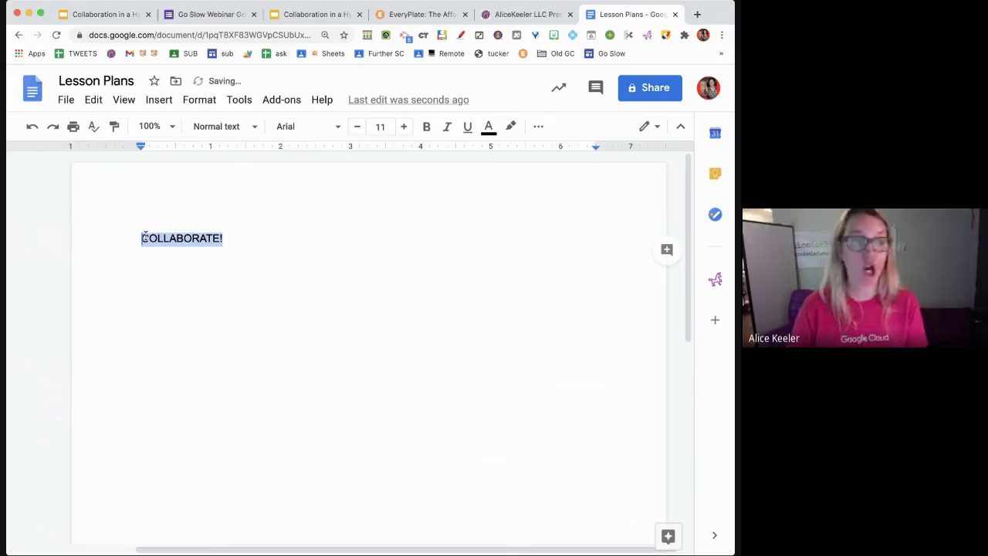
{"action": "left_click", "coordinate": [403, 126]}
{"action": "left_click", "coordinate": [403, 127]}
{"action": "left_click", "coordinate": [403, 126]}
{"action": "left_click", "coordinate": [402, 127]}
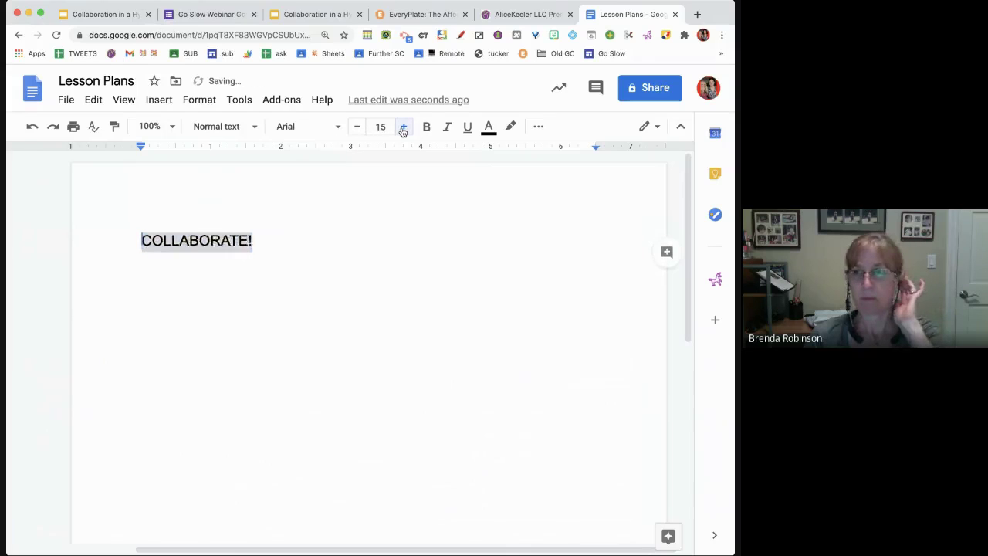
{"action": "left_click", "coordinate": [403, 126]}
{"action": "left_click", "coordinate": [403, 127]}
{"action": "left_click", "coordinate": [403, 127]}
{"action": "double_click", "coordinate": [403, 127]}
{"action": "left_click", "coordinate": [403, 126]}
{"action": "left_click", "coordinate": [403, 127]}
{"action": "left_click", "coordinate": [403, 126]}
{"action": "left_click", "coordinate": [403, 126]}
{"action": "left_click", "coordinate": [403, 127]}
{"action": "left_click", "coordinate": [403, 126]}
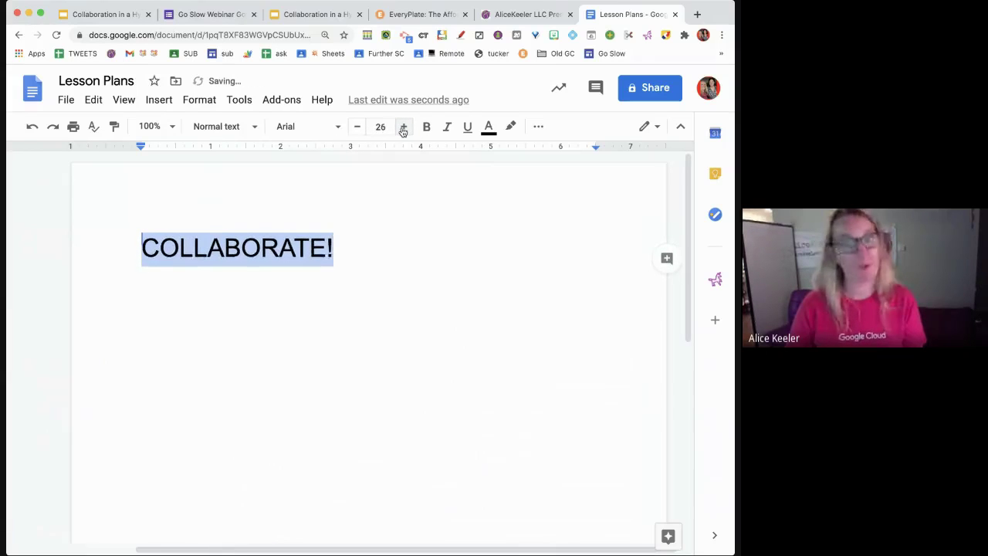
{"action": "left_click", "coordinate": [403, 126]}
{"action": "double_click", "coordinate": [403, 126]}
{"action": "double_click", "coordinate": [403, 127]}
{"action": "double_click", "coordinate": [403, 126]}
{"action": "double_click", "coordinate": [403, 127]}
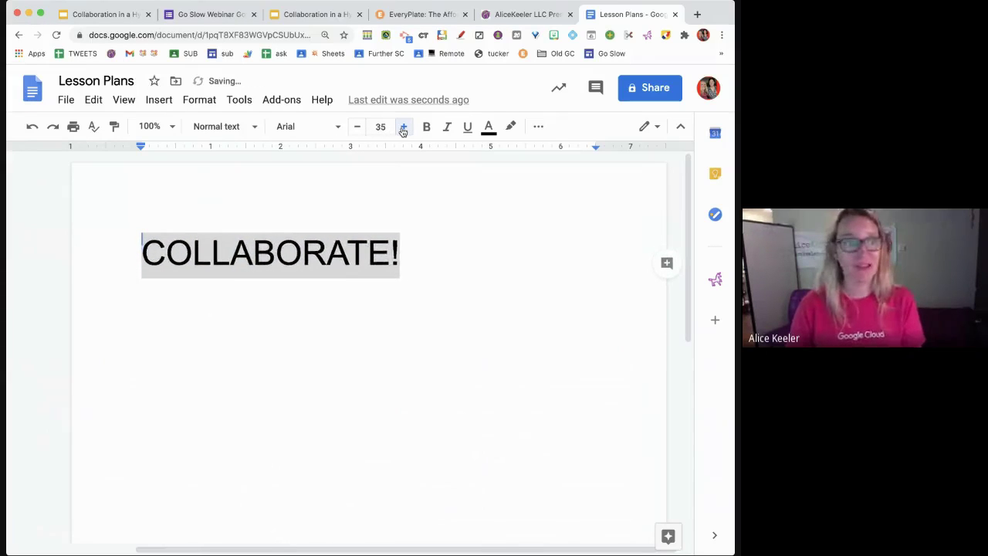
{"action": "double_click", "coordinate": [403, 127]}
{"action": "left_click", "coordinate": [403, 126]}
{"action": "left_click", "coordinate": [403, 127]}
{"action": "left_click", "coordinate": [273, 297]}
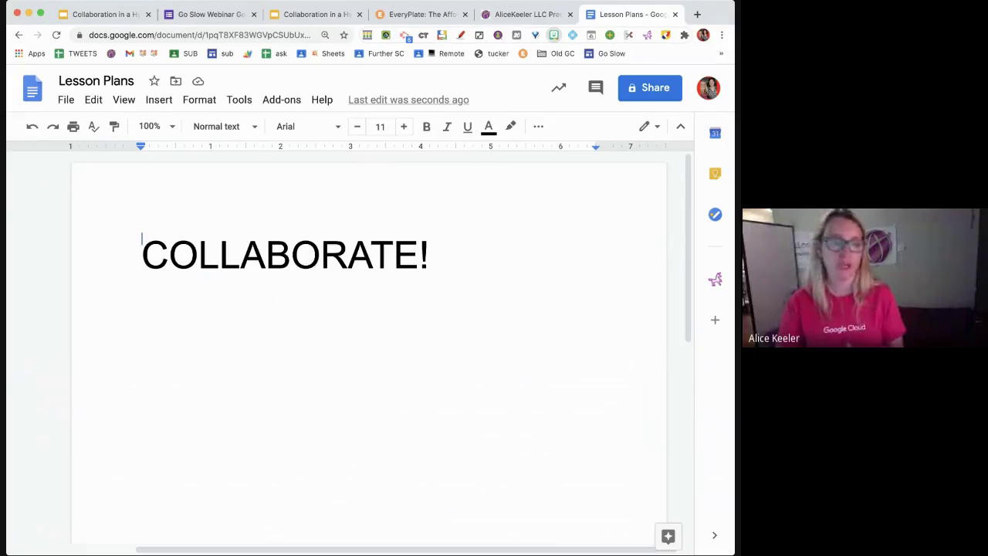
- Drop the HELP! image below COLLABORATE!, then add and remove a bookmark for the document
{"action": "left_click_drag", "start_coordinate": [554, 34], "coordinate": [327, 332]}
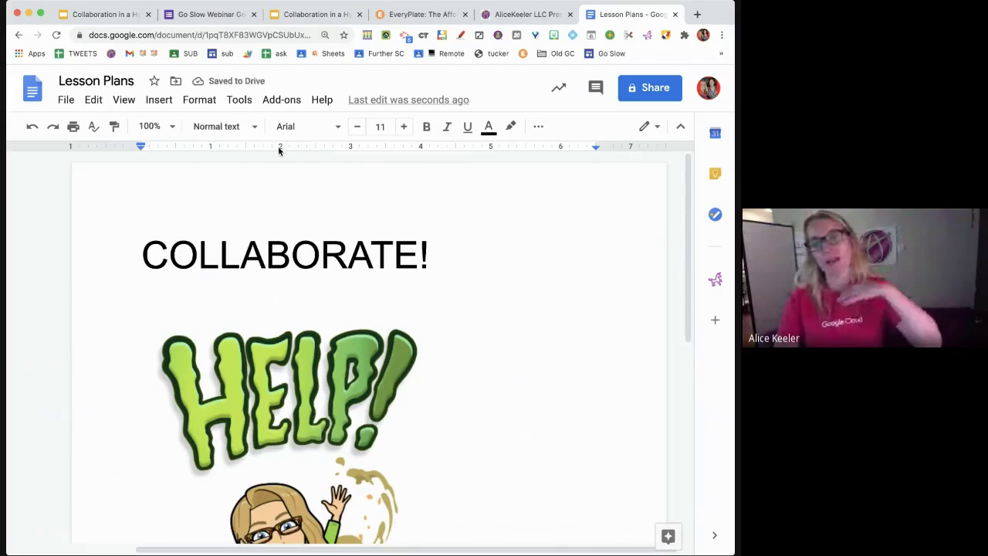
{"action": "left_click", "coordinate": [344, 35]}
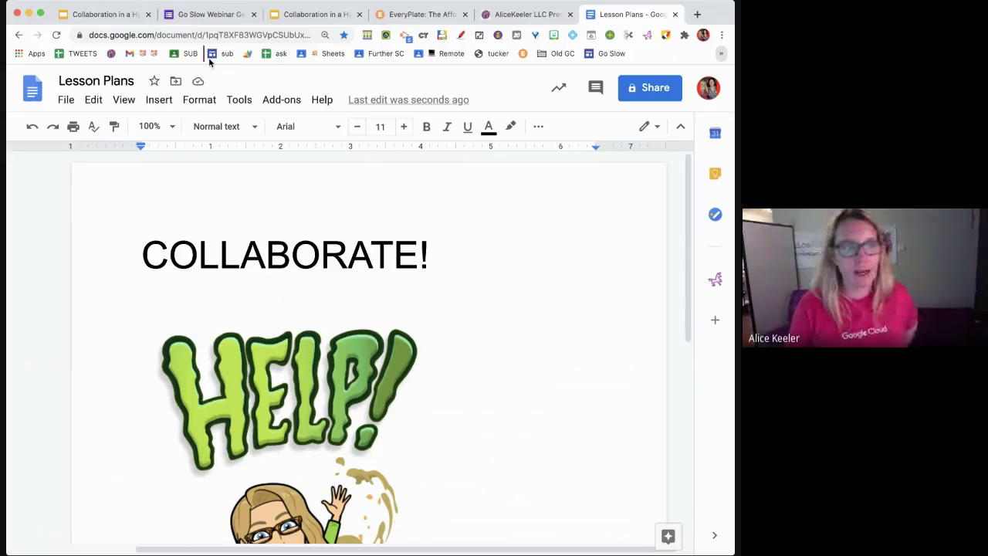
{"action": "left_click_drag", "start_coordinate": [209, 62], "coordinate": [209, 62]}
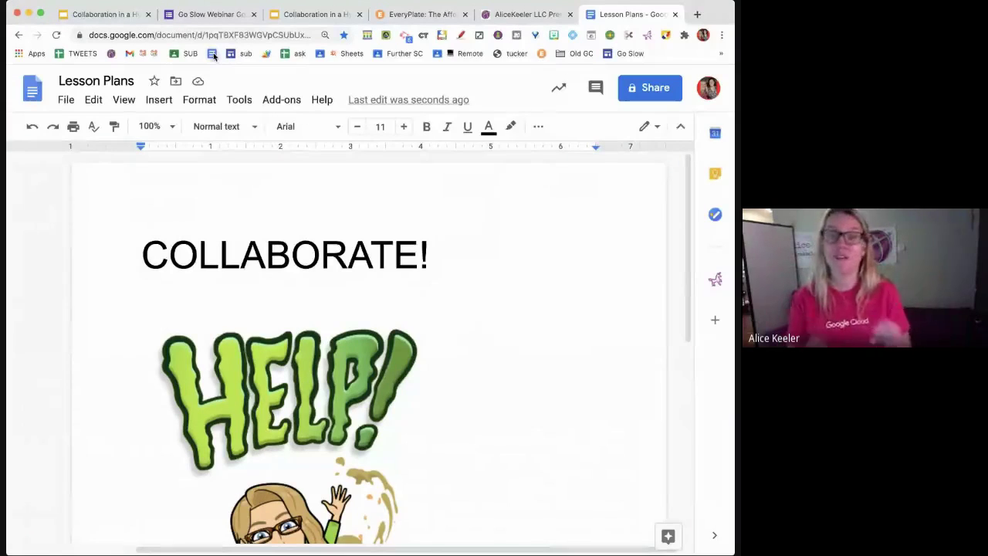
{"action": "left_click_drag", "start_coordinate": [214, 56], "coordinate": [345, 268]}
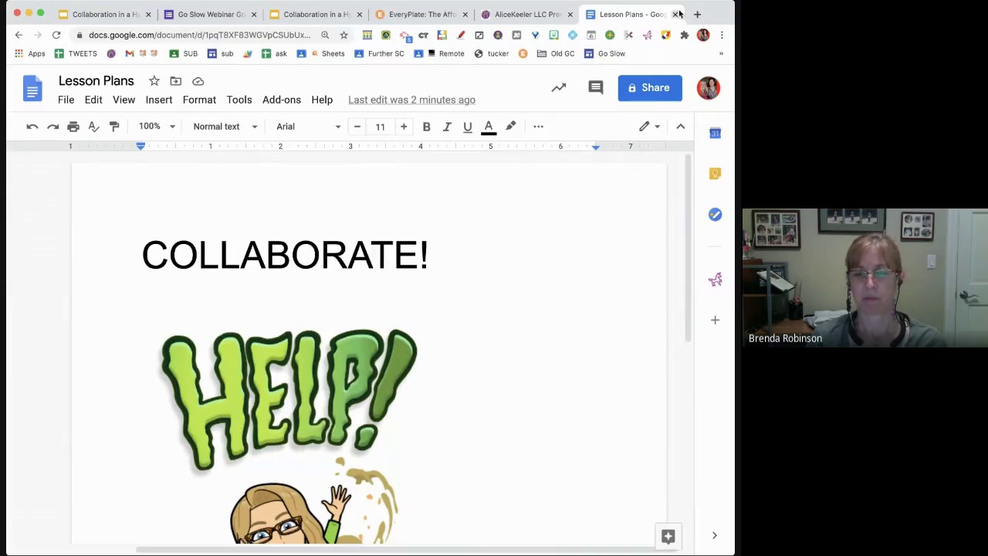
- Close Lesson Plans and add a layout-02 slide after Notification Rules in the Collaboration deck
{"action": "left_click", "coordinate": [674, 14]}
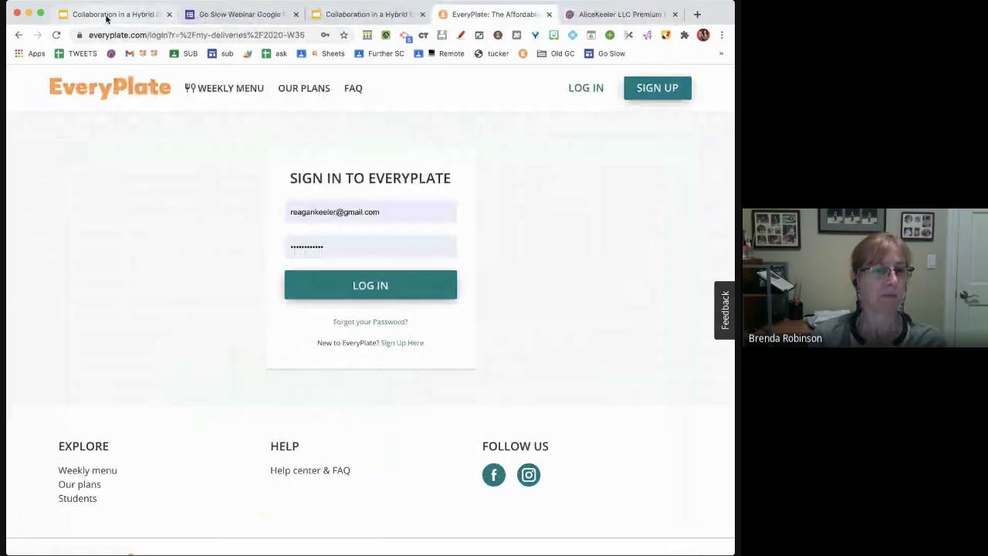
{"action": "left_click", "coordinate": [107, 15]}
{"action": "scroll", "coordinate": [83, 410], "scroll_direction": "down", "scroll_amount": 3}
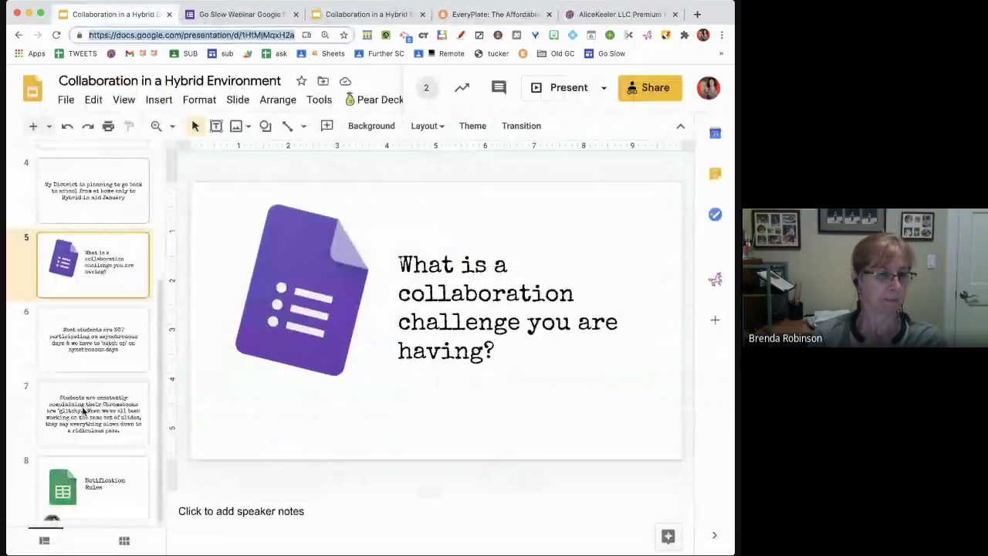
{"action": "left_click", "coordinate": [77, 487]}
{"action": "left_click", "coordinate": [49, 126]}
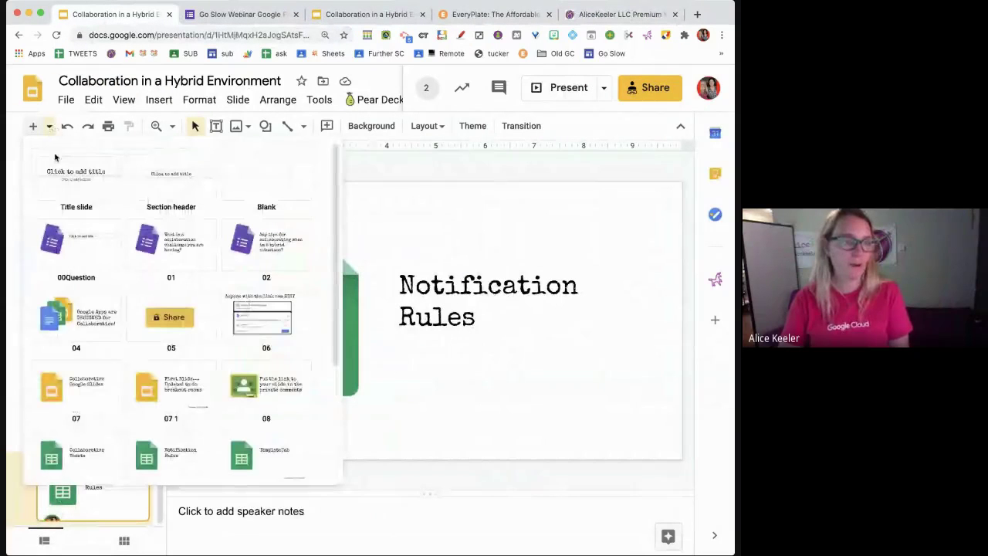
{"action": "left_click", "coordinate": [247, 263]}
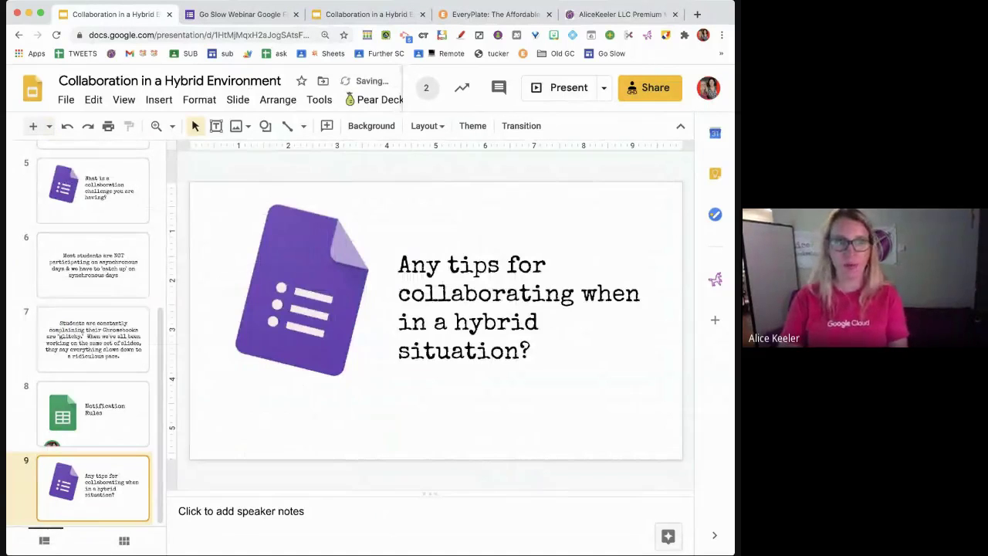
- Preview the Go Slow Webinar form, select its web address, and return to the Collaboration deck
{"action": "left_click", "coordinate": [231, 15]}
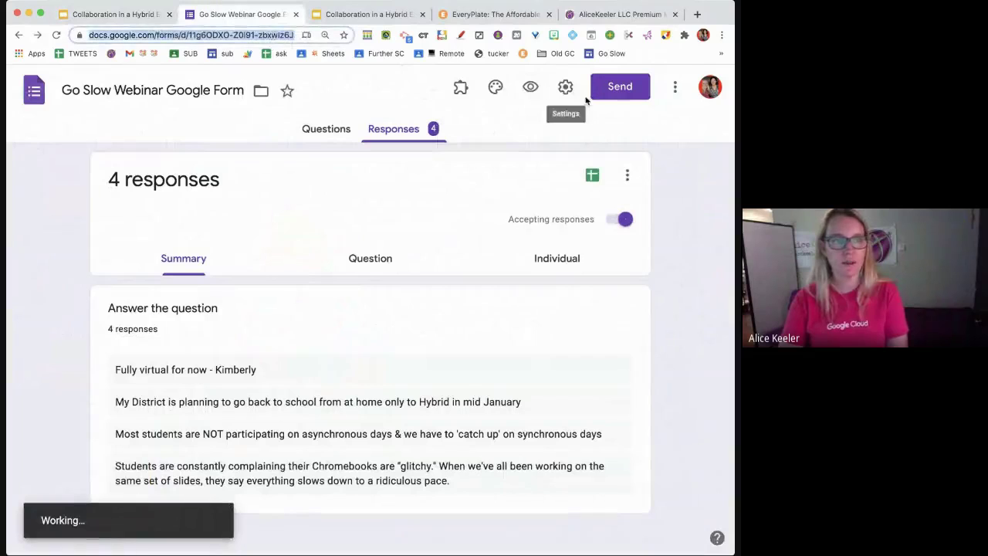
{"action": "left_click", "coordinate": [540, 90]}
{"action": "left_click", "coordinate": [310, 36]}
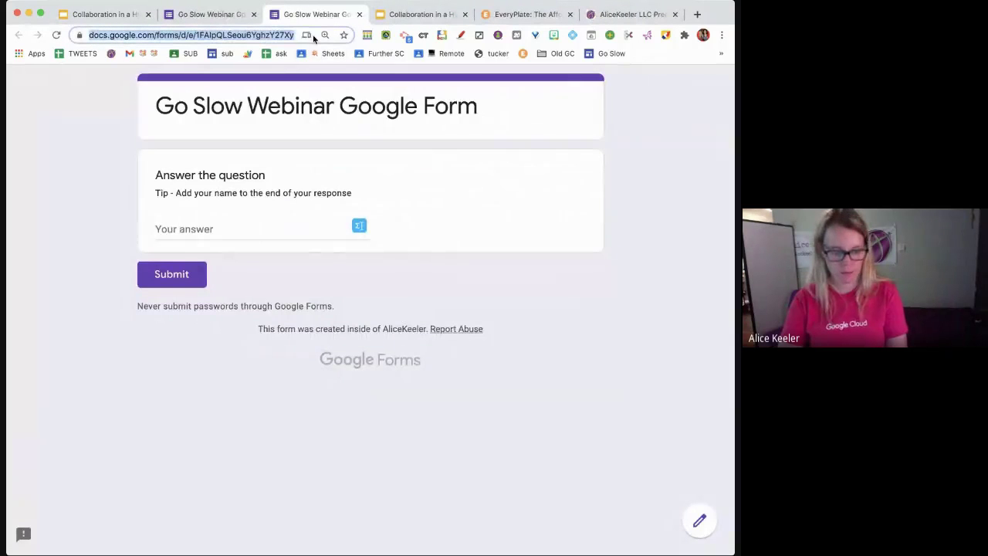
{"action": "left_click", "coordinate": [95, 15]}
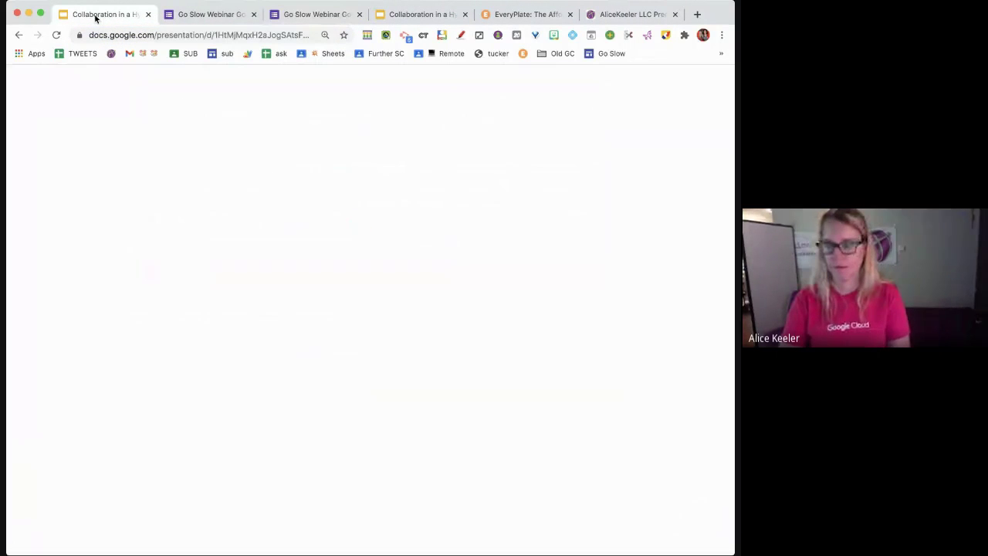
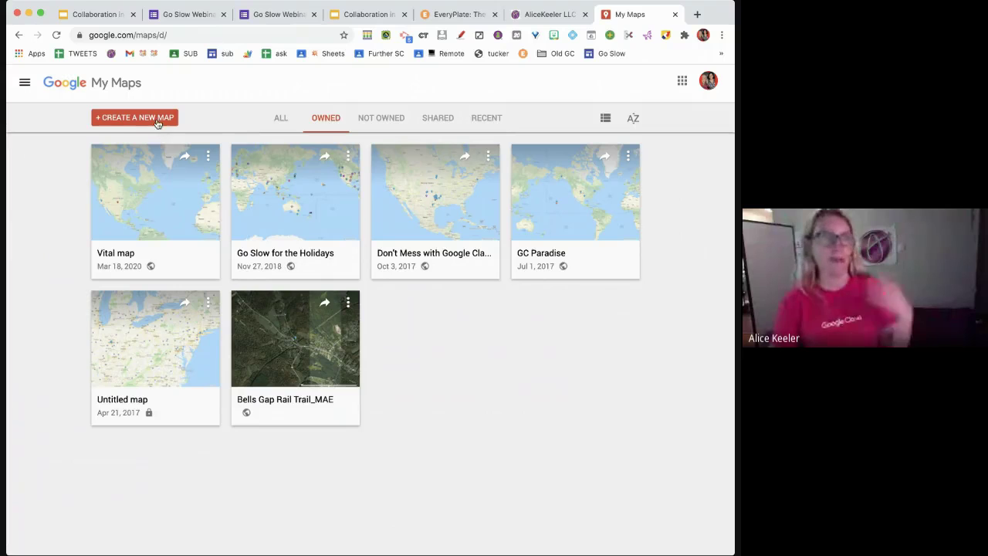
- Create a new map and title it 'Collaboration Hybrid'
{"action": "left_click", "coordinate": [157, 120]}
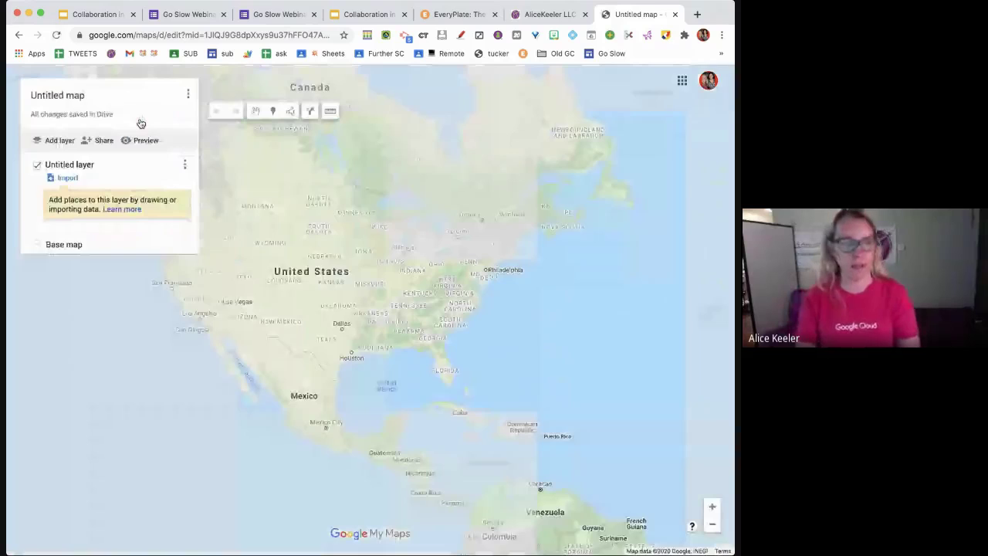
{"action": "left_click", "coordinate": [76, 96]}
{"action": "type", "text": "Collaboration Hybrid"}
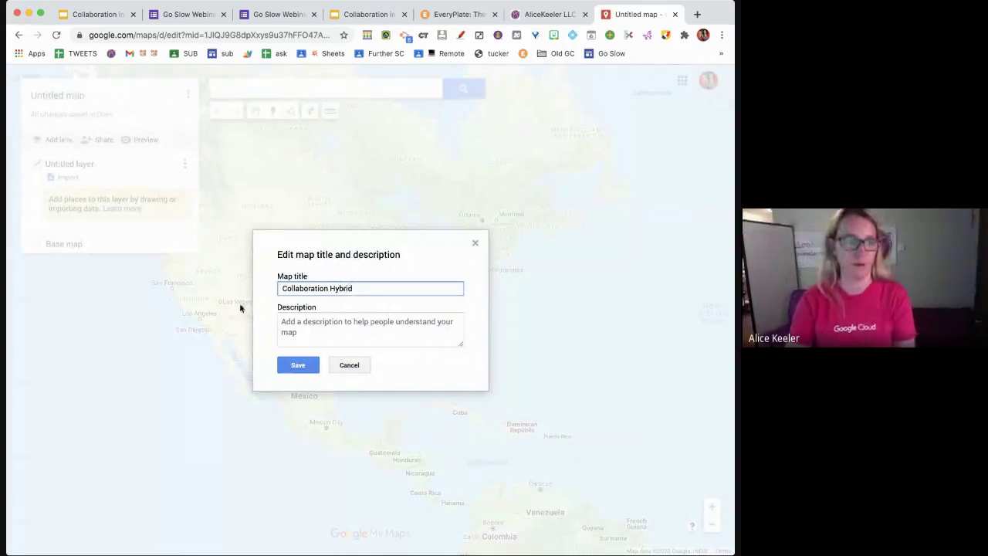
{"action": "left_click", "coordinate": [304, 367]}
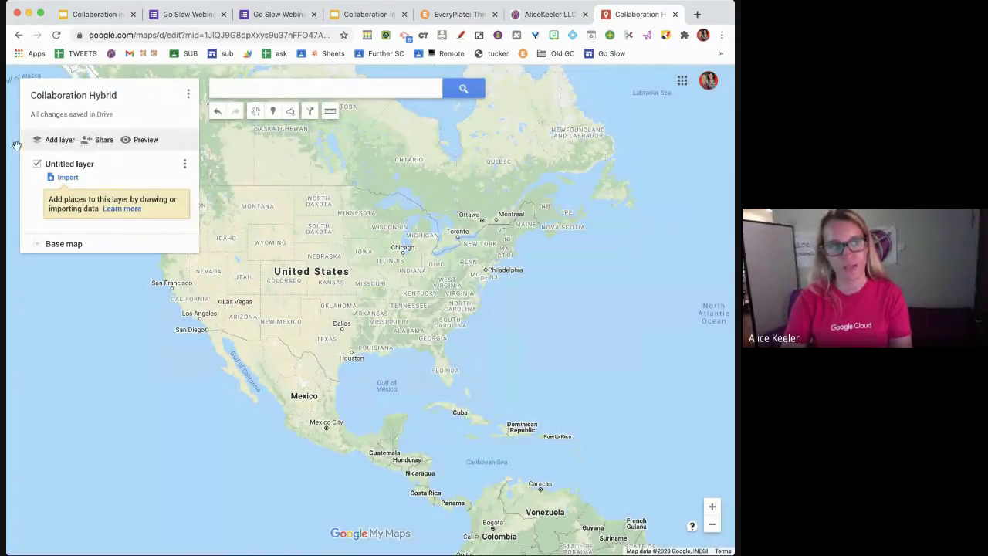
- Review the map's sharing settings without changing them, then switch to the marker tool
{"action": "left_click", "coordinate": [104, 140]}
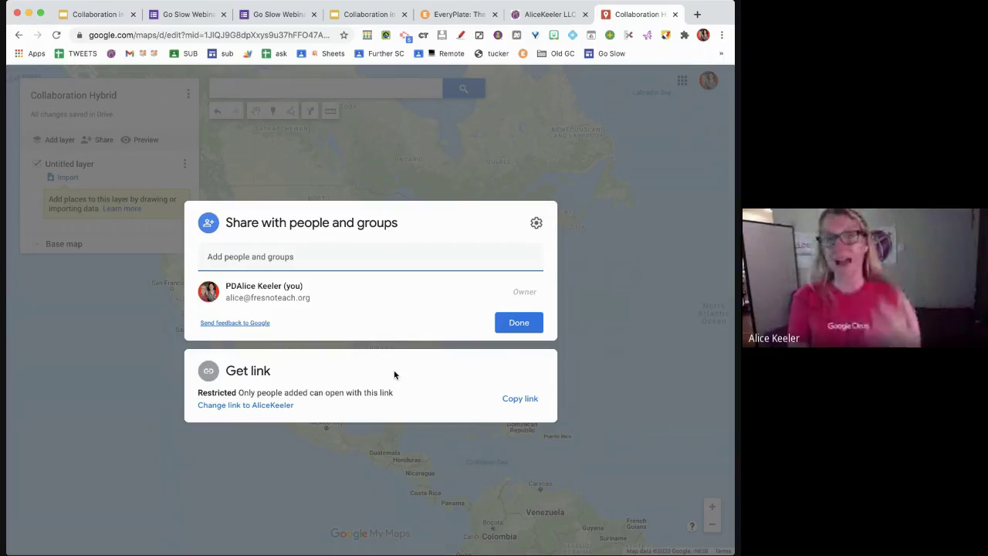
{"action": "left_click", "coordinate": [507, 324]}
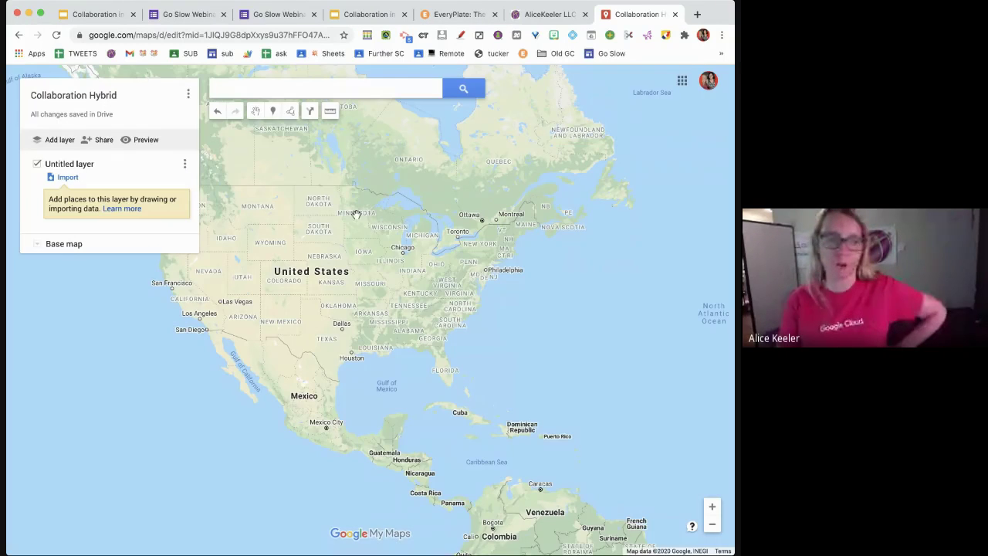
{"action": "left_click", "coordinate": [273, 113]}
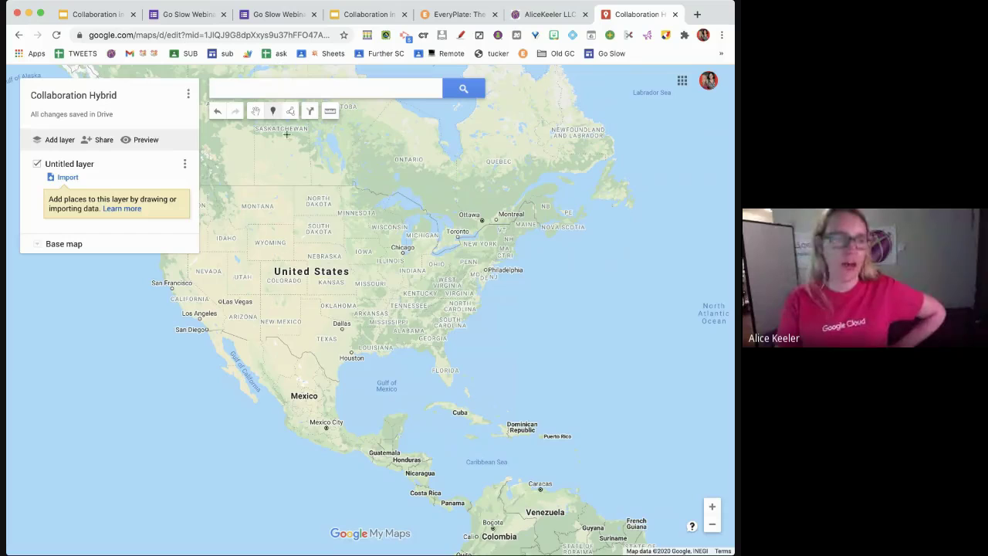
- Drop a marker named Point 1 near Pennsylvania and start editing its description
{"action": "left_click", "coordinate": [454, 266]}
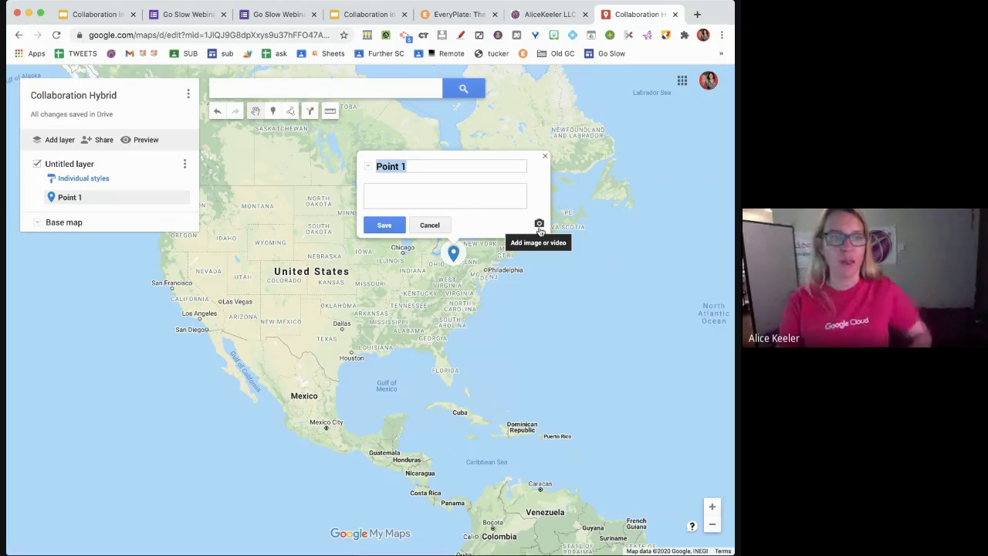
{"action": "left_click", "coordinate": [456, 198]}
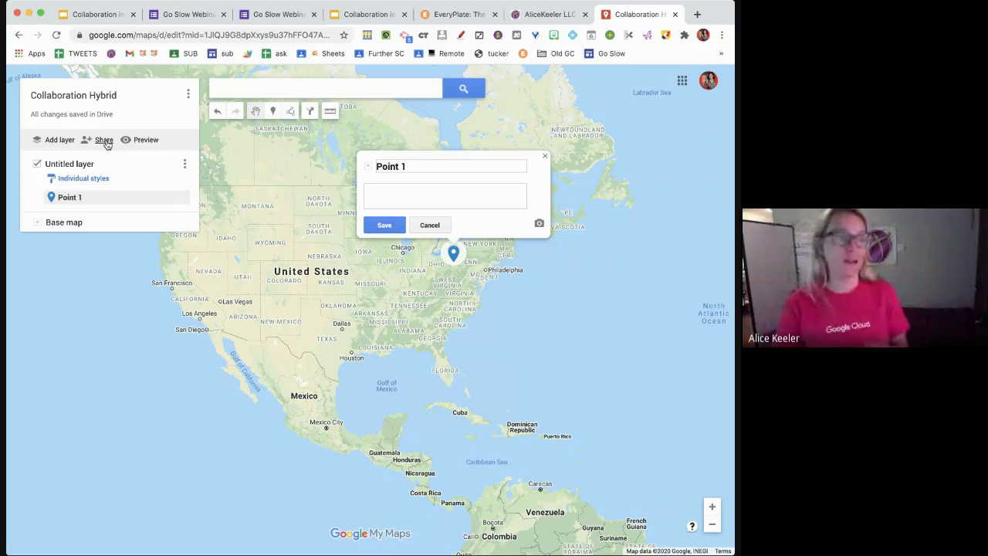
- Make the map viewable by anyone with the link, copy the link, and return to Slides
{"action": "left_click", "coordinate": [105, 140]}
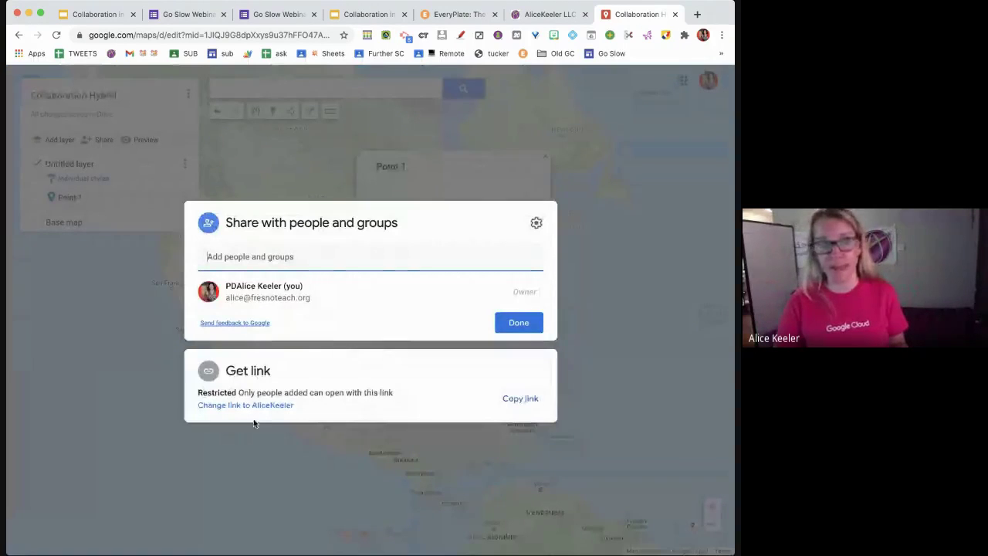
{"action": "left_click", "coordinate": [239, 406]}
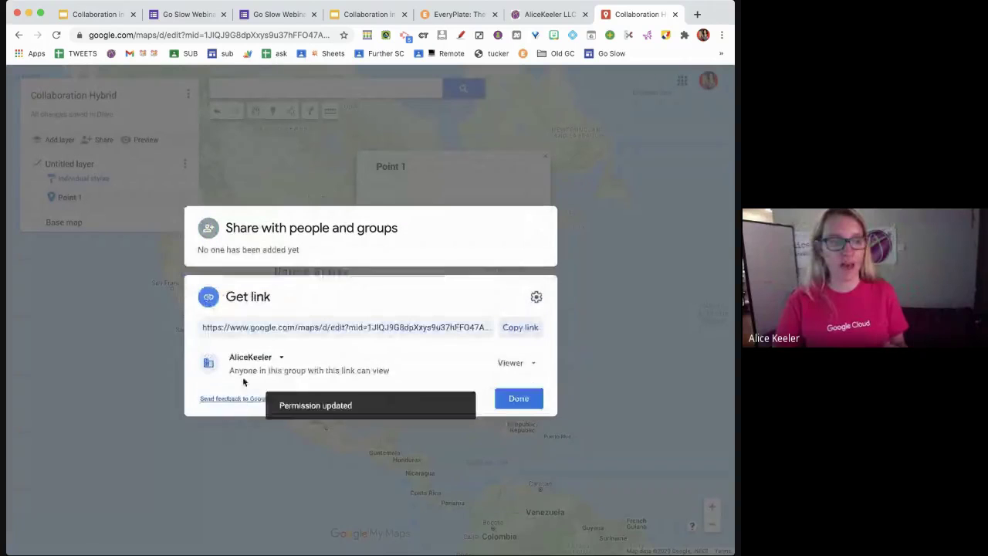
{"action": "left_click", "coordinate": [251, 357]}
{"action": "left_click", "coordinate": [282, 459]}
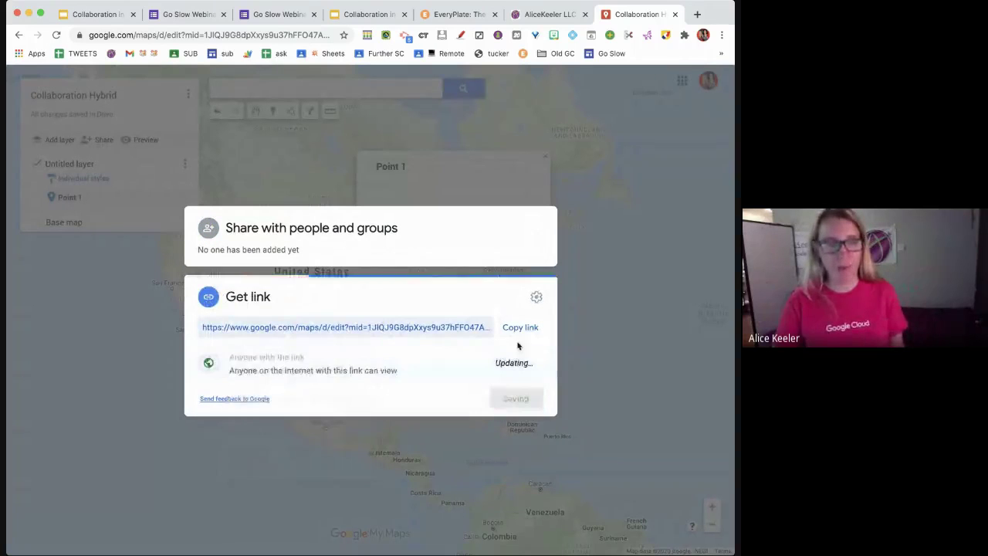
{"action": "left_click", "coordinate": [521, 329]}
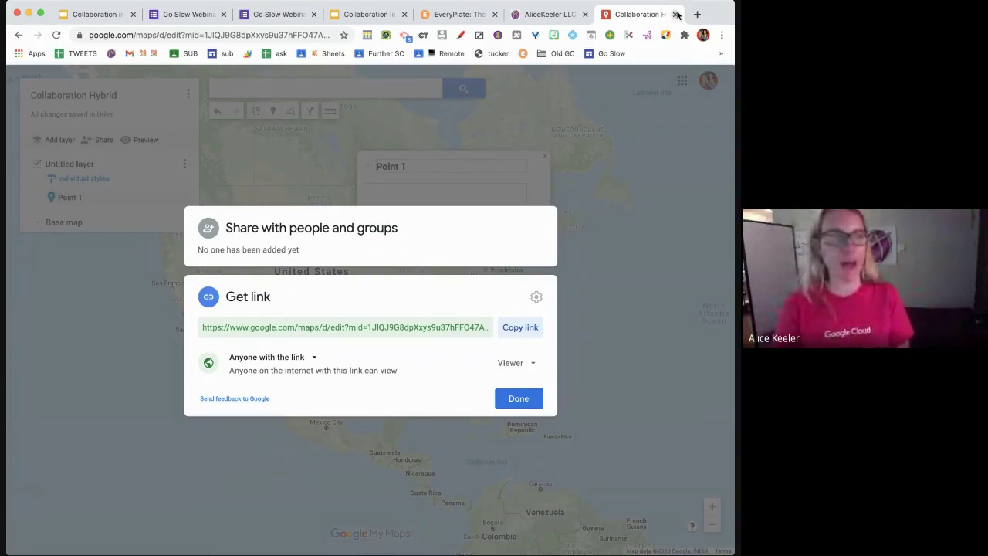
{"action": "left_click", "coordinate": [99, 14]}
{"action": "left_click", "coordinate": [47, 128]}
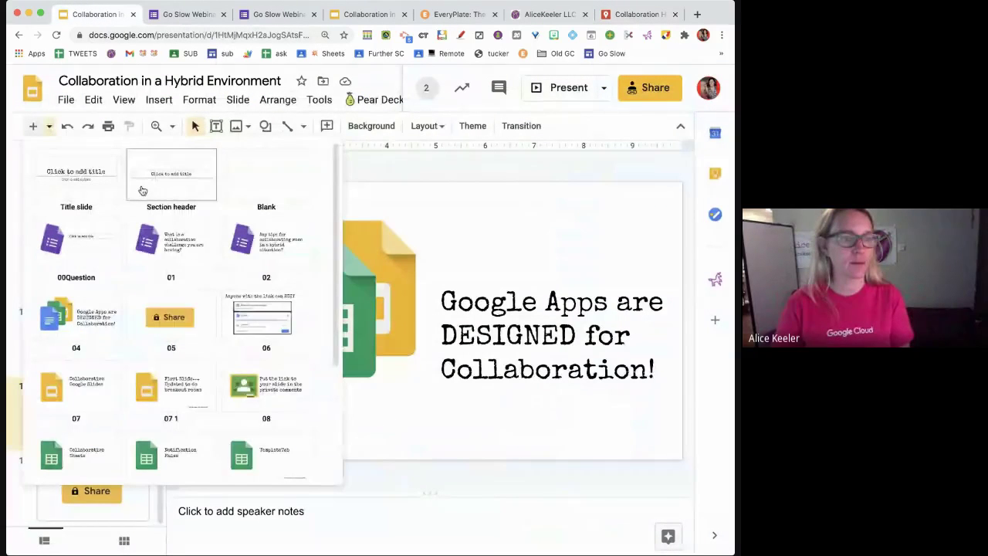
- Add a 'mymaps.google.com' section slide after the Share slide, then an 'Anyone with the link can EDIT' slide
{"action": "left_click", "coordinate": [144, 191]}
{"action": "left_click", "coordinate": [352, 328]}
{"action": "type", "text": "myma"}
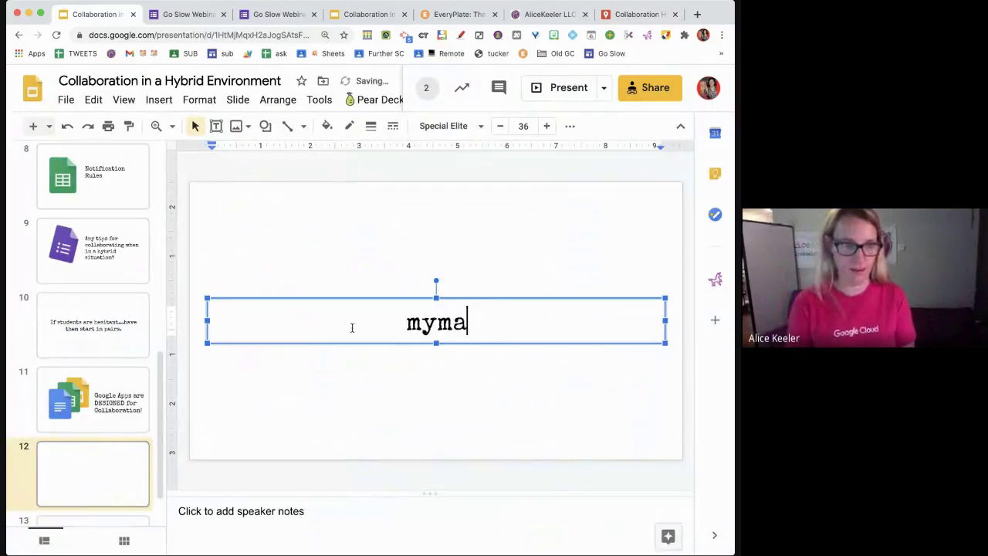
{"action": "type", "text": "ps.google.com"}
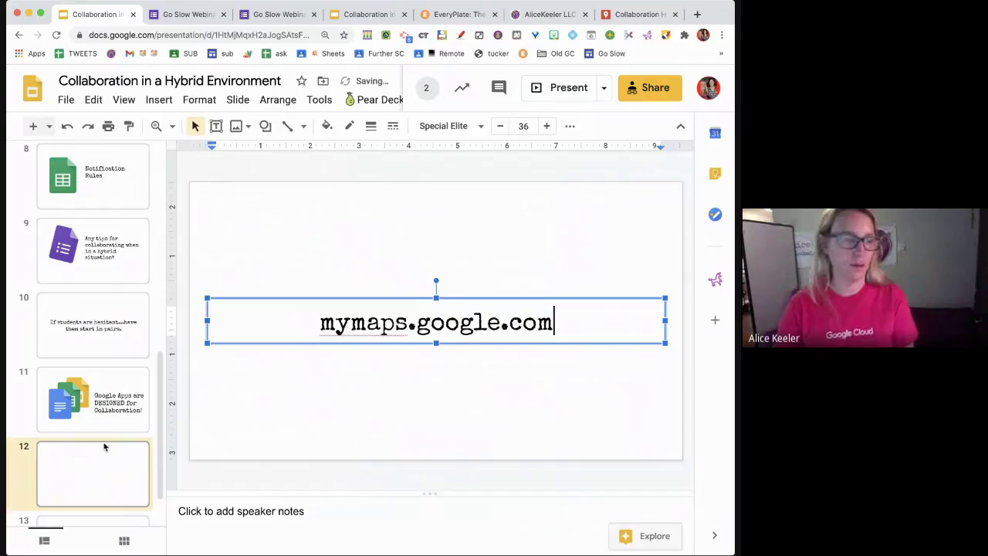
{"action": "left_click", "coordinate": [82, 465]}
{"action": "left_click_drag", "start_coordinate": [95, 433], "coordinate": [105, 521]}
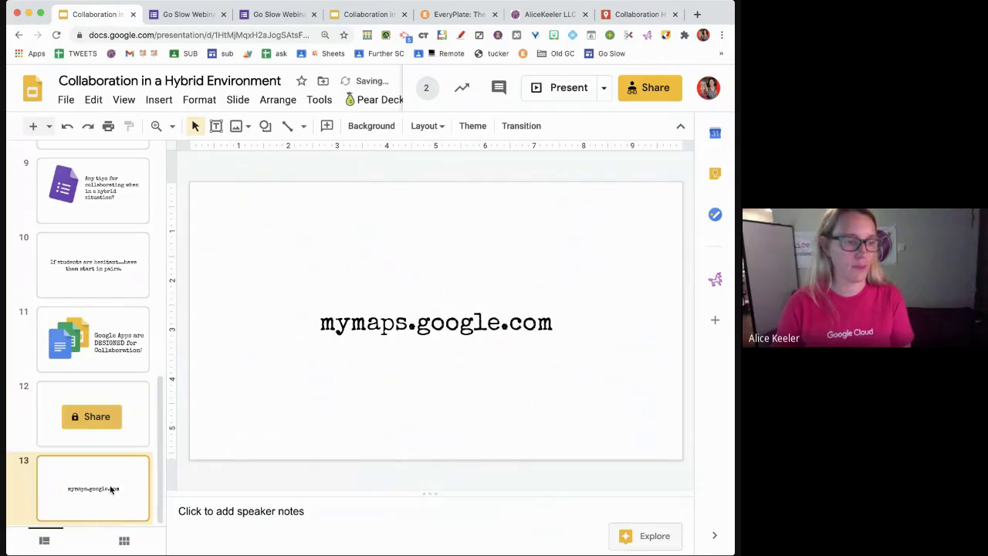
{"action": "left_click", "coordinate": [49, 127]}
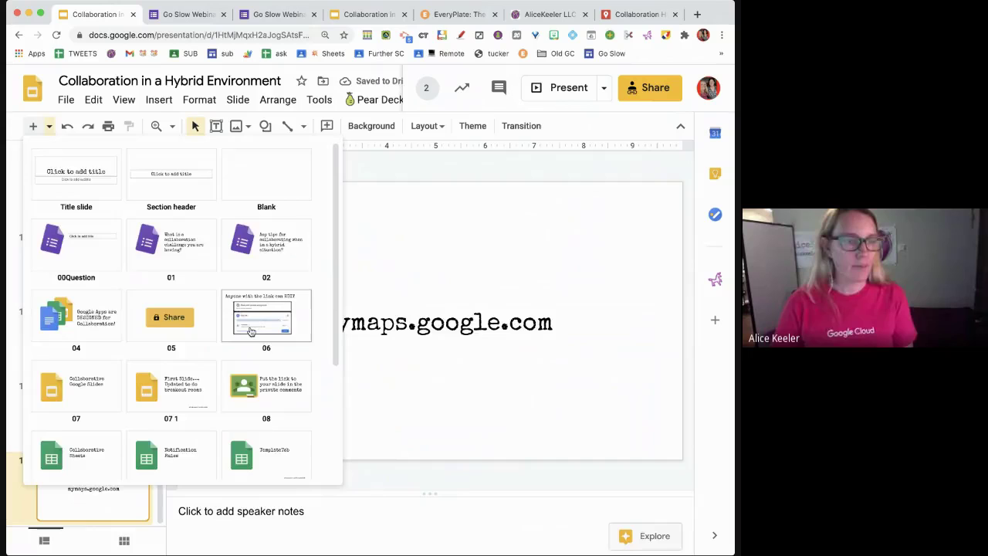
{"action": "left_click", "coordinate": [263, 328]}
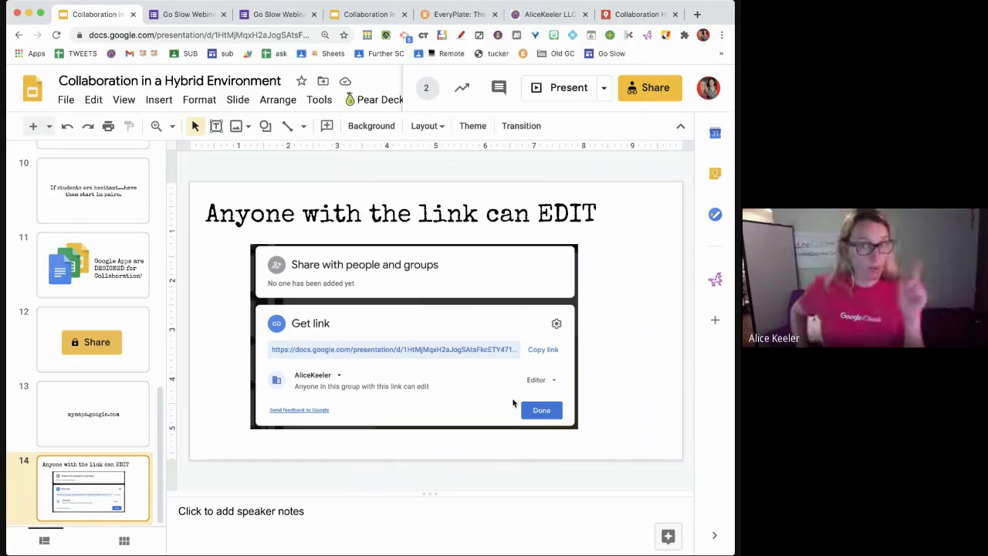
- Glance at File > Version history, then append the 'Collaborative Google Slides' slide using layout 07
{"action": "left_click", "coordinate": [62, 100]}
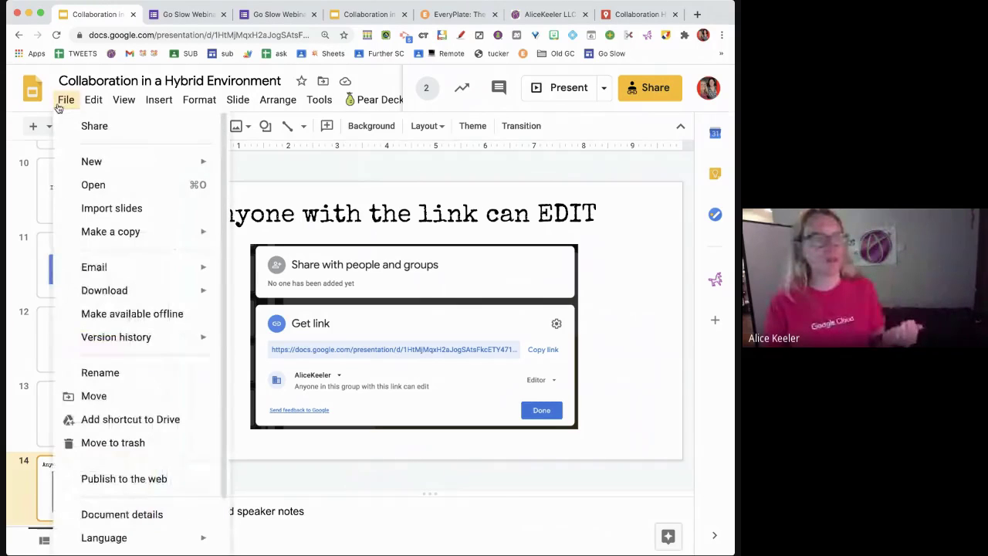
{"action": "mouse_move", "coordinate": [144, 342]}
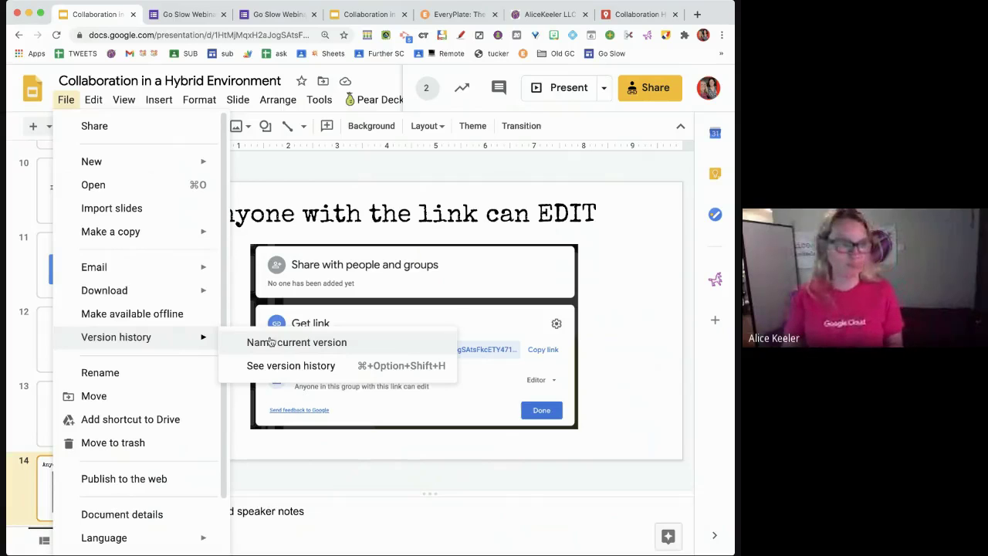
{"action": "left_click", "coordinate": [389, 290]}
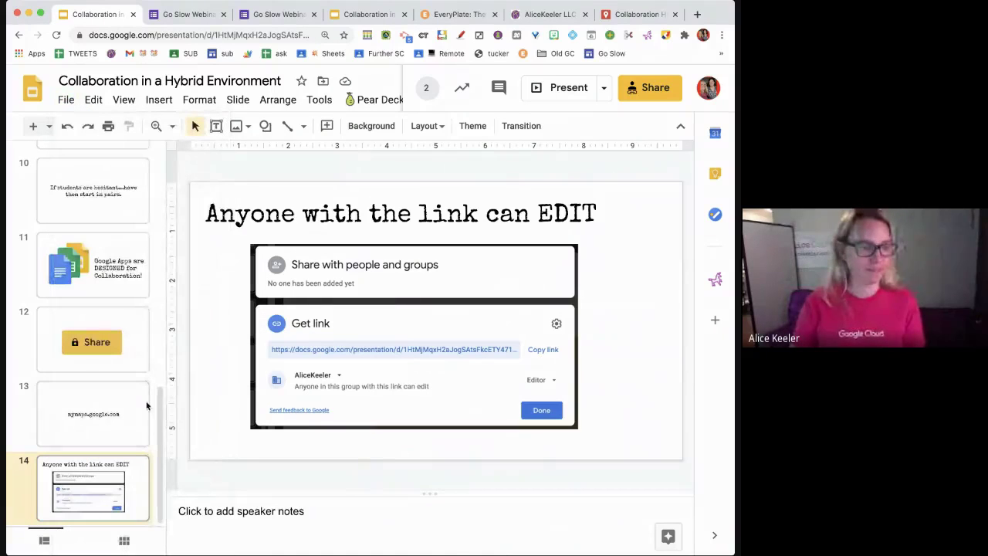
{"action": "left_click", "coordinate": [50, 128]}
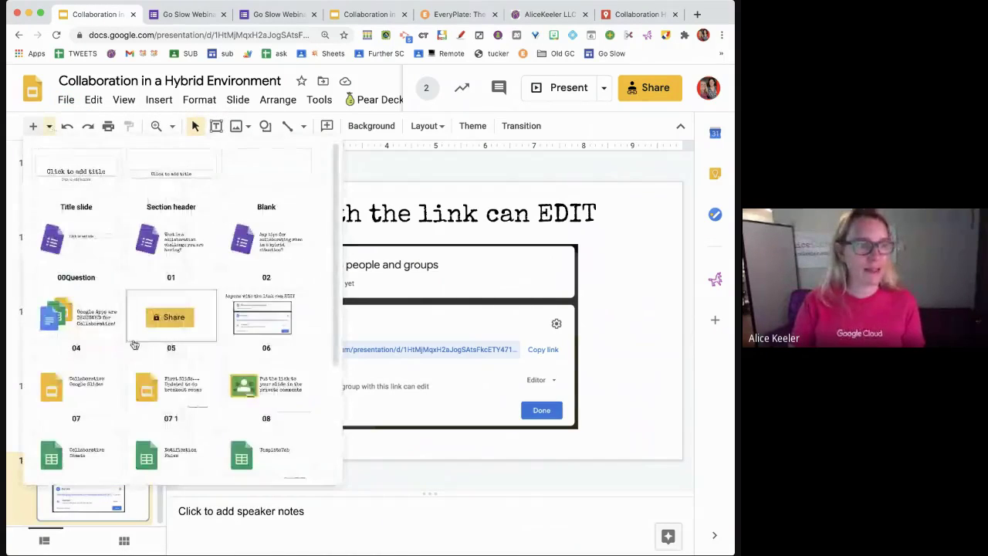
{"action": "left_click", "coordinate": [76, 390]}
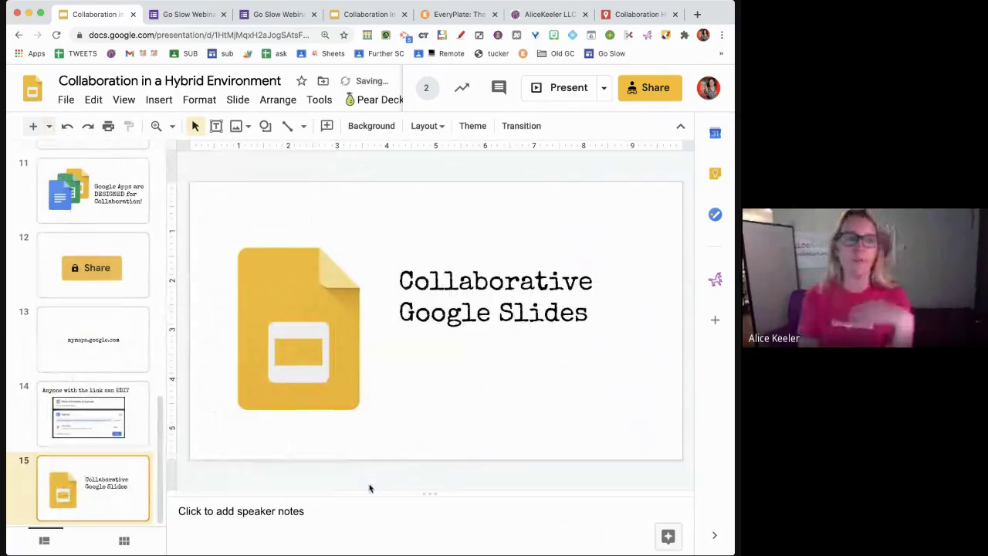
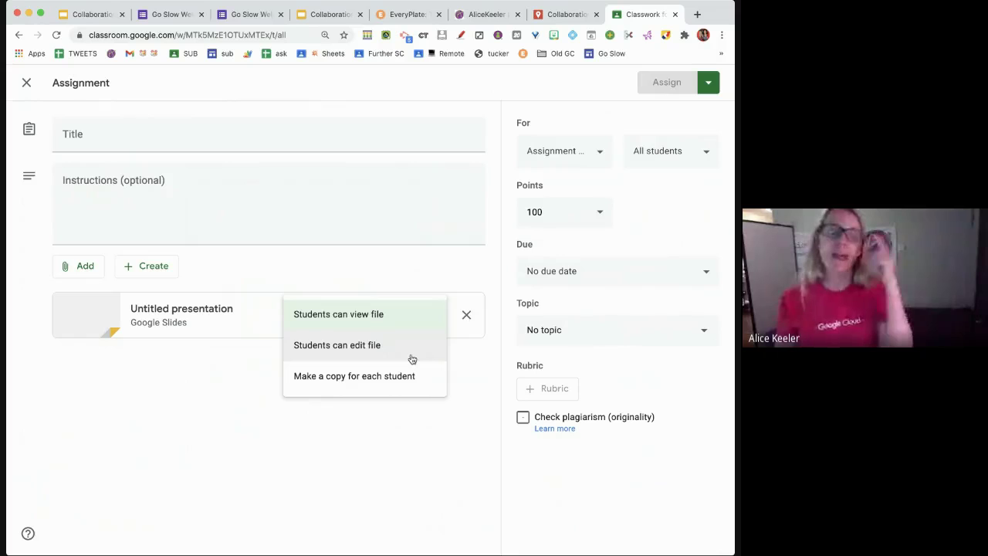
- Add a new slide with the '07 1' layout to the presentation, then open a new browser tab
{"action": "left_click", "coordinate": [81, 17]}
{"action": "left_click", "coordinate": [49, 126]}
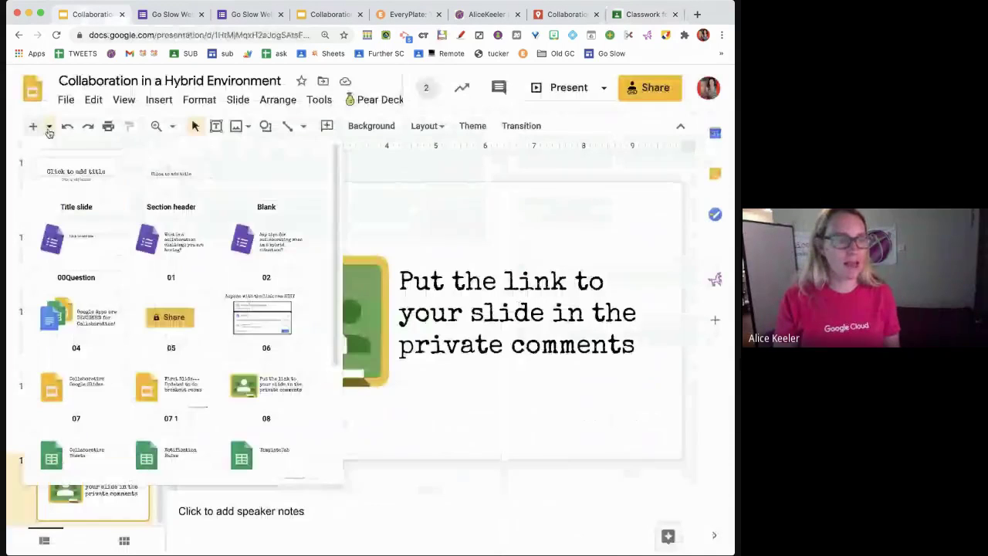
{"action": "left_click", "coordinate": [150, 399]}
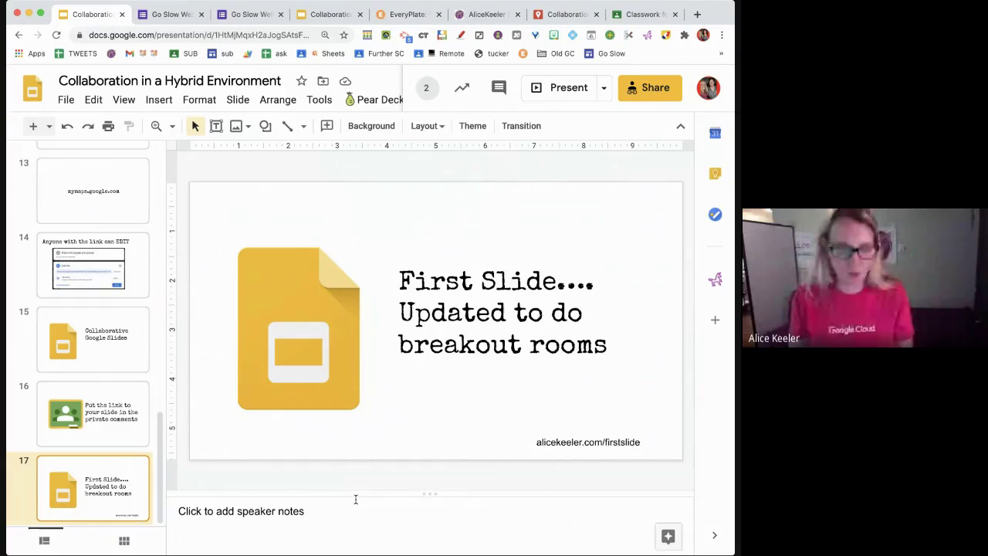
{"action": "key", "text": "ctrl+t"}
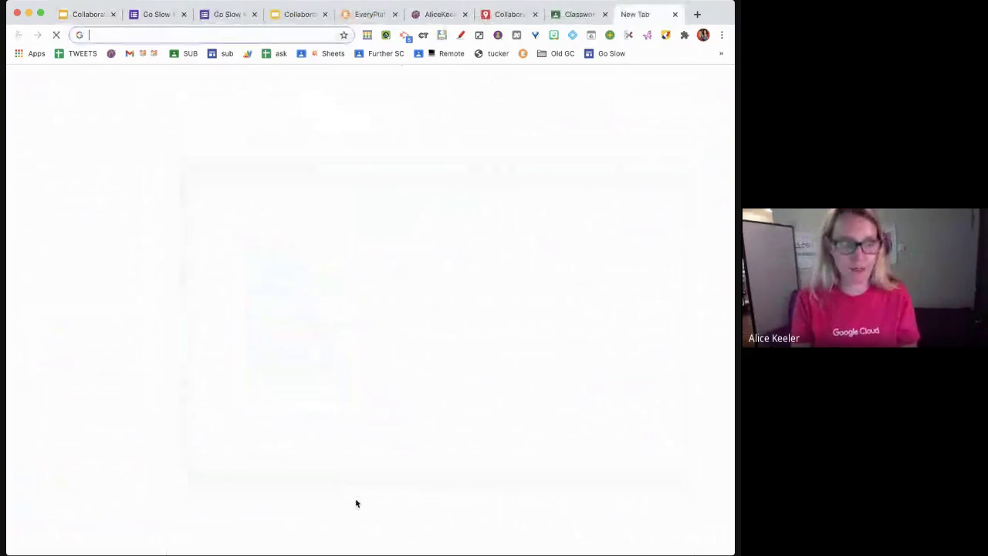
- Load alicekeeler.com/firstslide and make a copy of the First Slide spreadsheet
{"action": "type", "text": "alicekeeler.com/firstslide"}
{"action": "key", "text": "Return"}
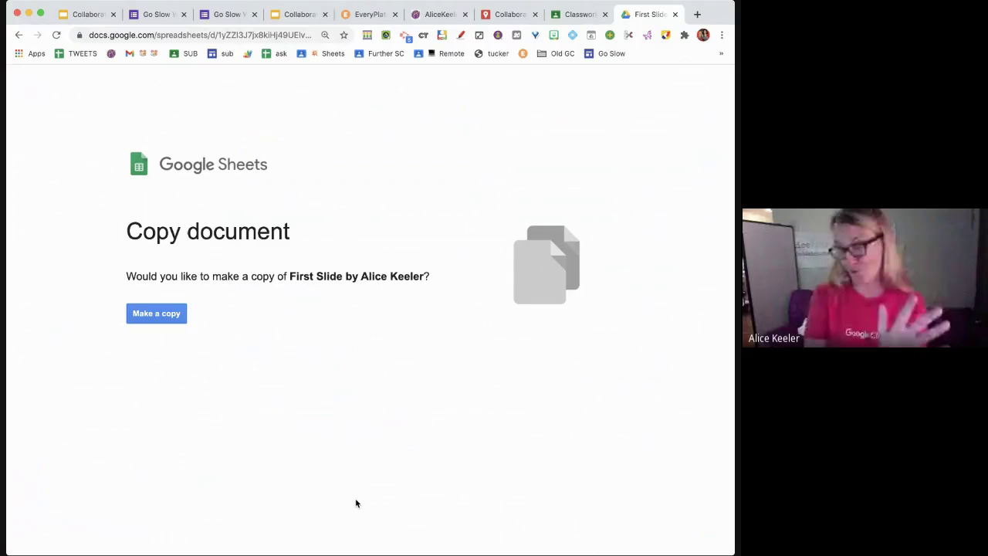
{"action": "left_click", "coordinate": [172, 321]}
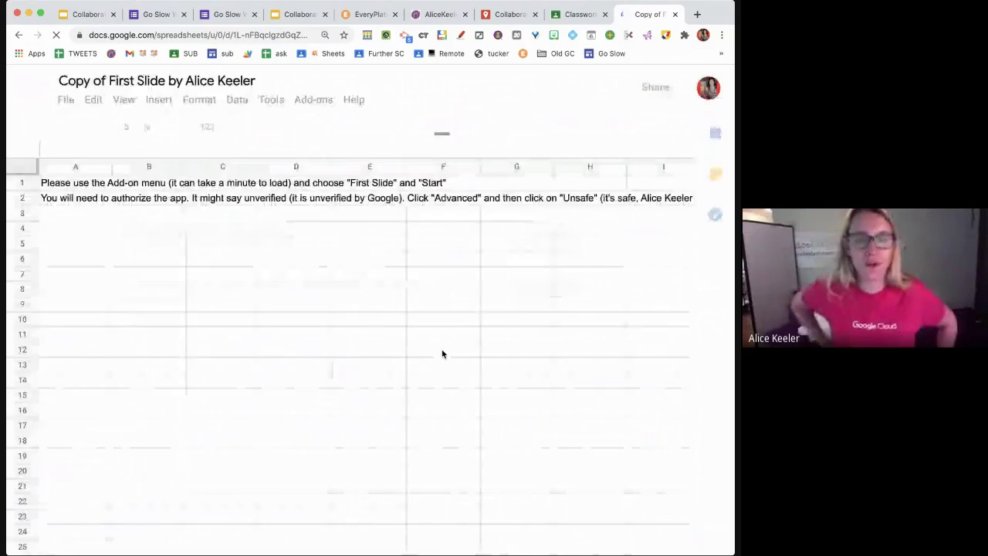
{"action": "left_click", "coordinate": [393, 345]}
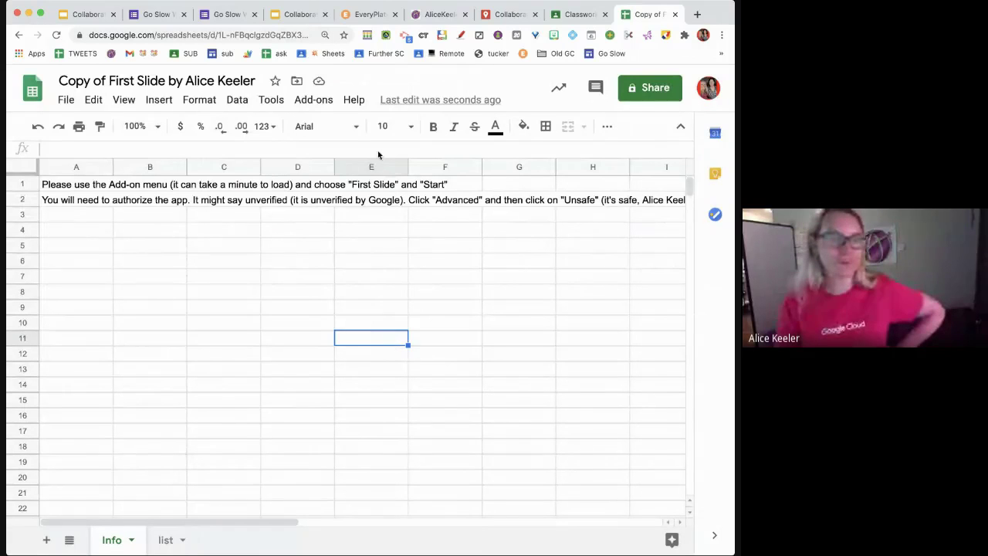
- Launch the First Slide sidebar from the Add-ons menu and authorize its script to run
{"action": "left_click", "coordinate": [314, 102]}
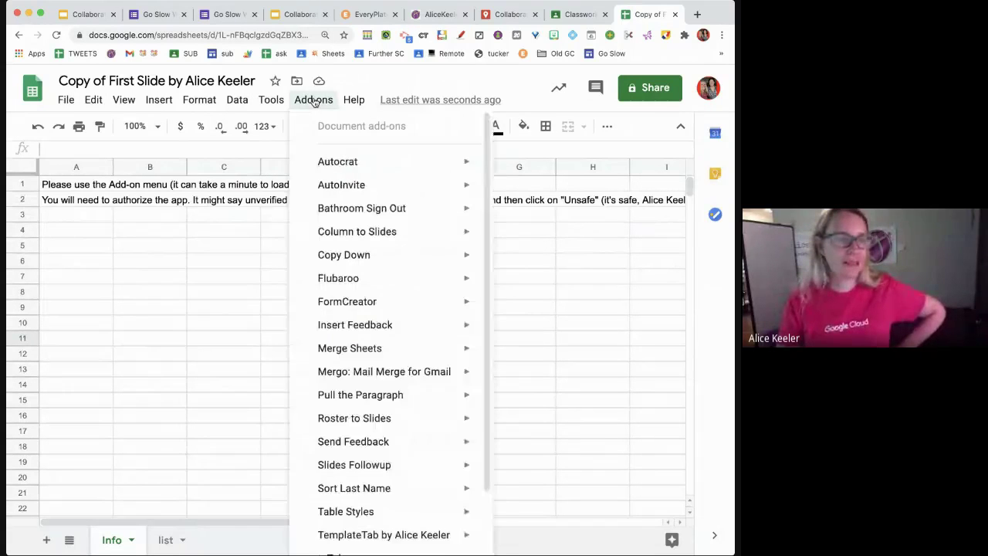
{"action": "scroll", "coordinate": [357, 413], "scroll_direction": "down", "scroll_amount": 2}
{"action": "left_click", "coordinate": [251, 466]}
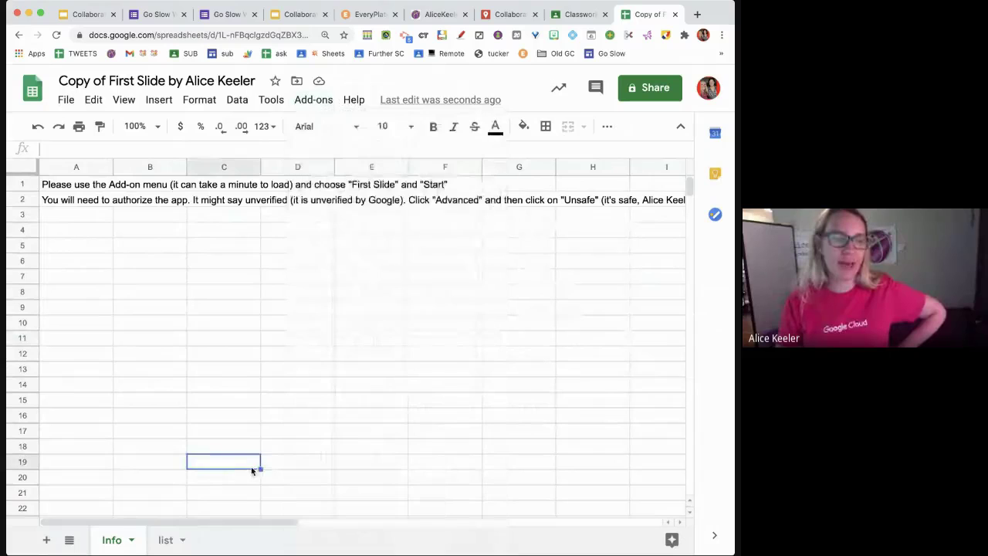
{"action": "left_click", "coordinate": [321, 108]}
{"action": "scroll", "coordinate": [375, 326], "scroll_direction": "down", "scroll_amount": 2}
{"action": "mouse_move", "coordinate": [362, 482]}
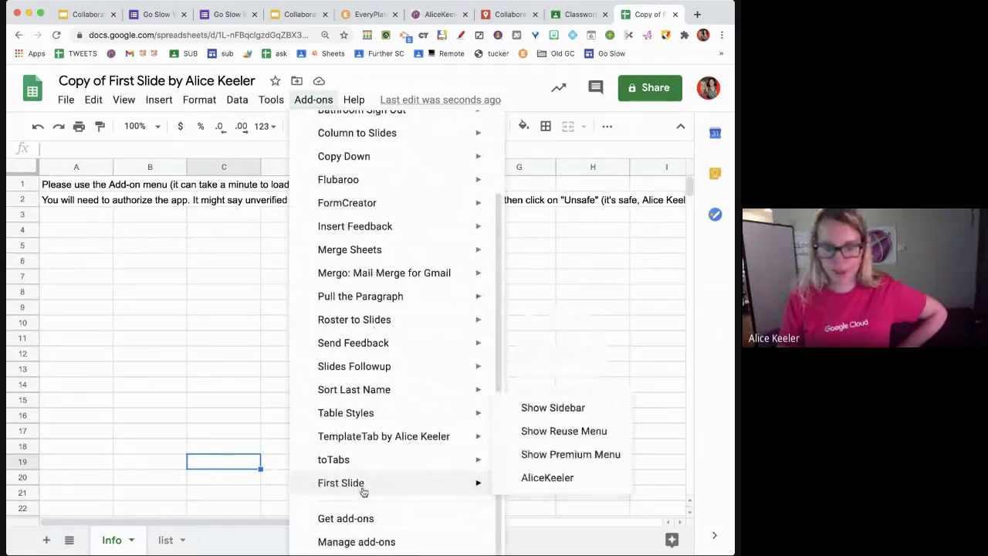
{"action": "left_click", "coordinate": [540, 410]}
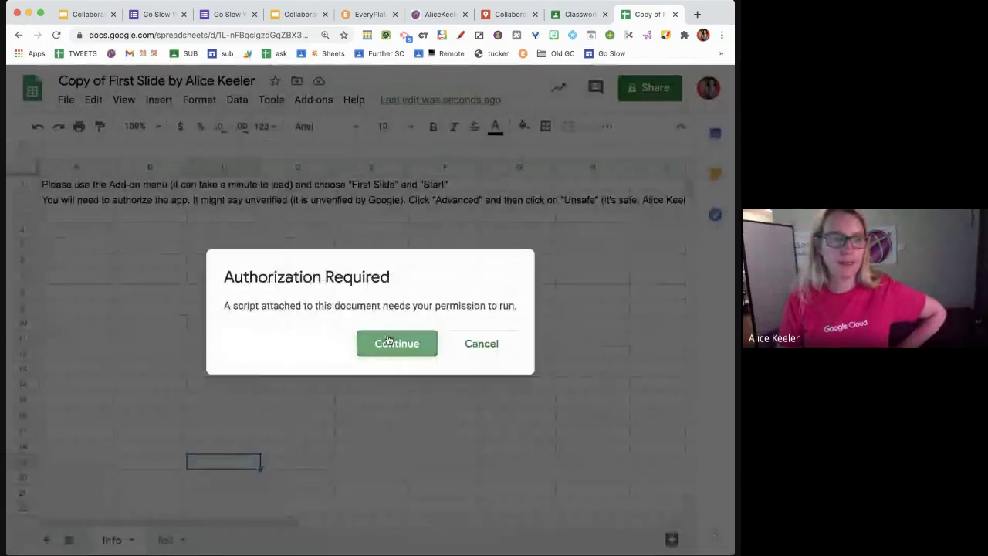
{"action": "left_click", "coordinate": [389, 341]}
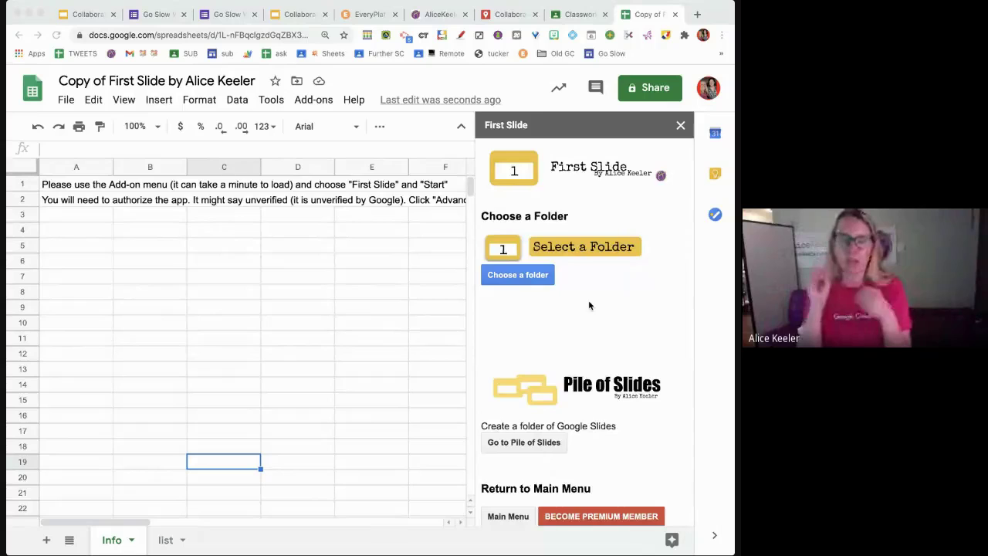
- Use 'Go to Pile of Slides' to replace the First Slide sidebar with Pile of Slides
{"action": "scroll", "coordinate": [589, 304], "scroll_direction": "down", "scroll_amount": 2}
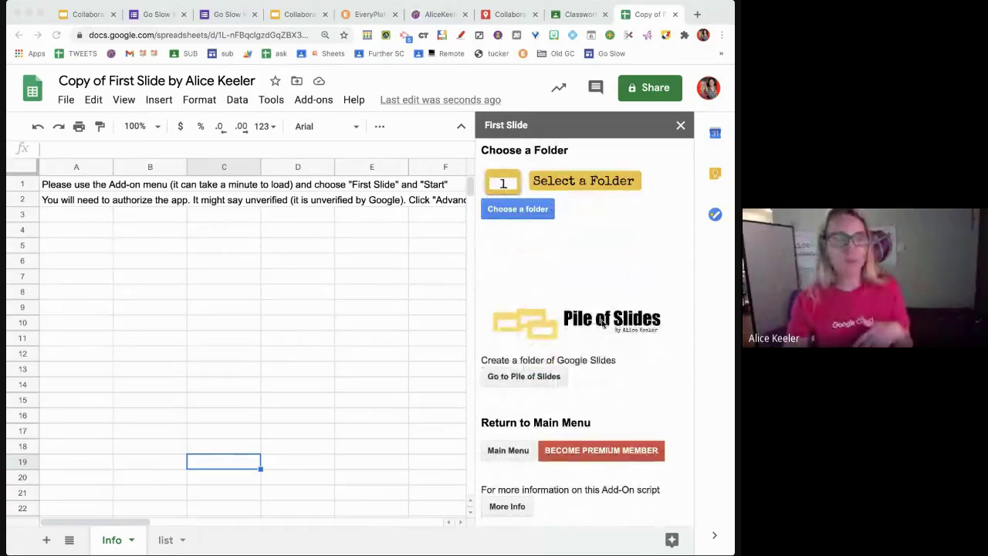
{"action": "left_click", "coordinate": [618, 360]}
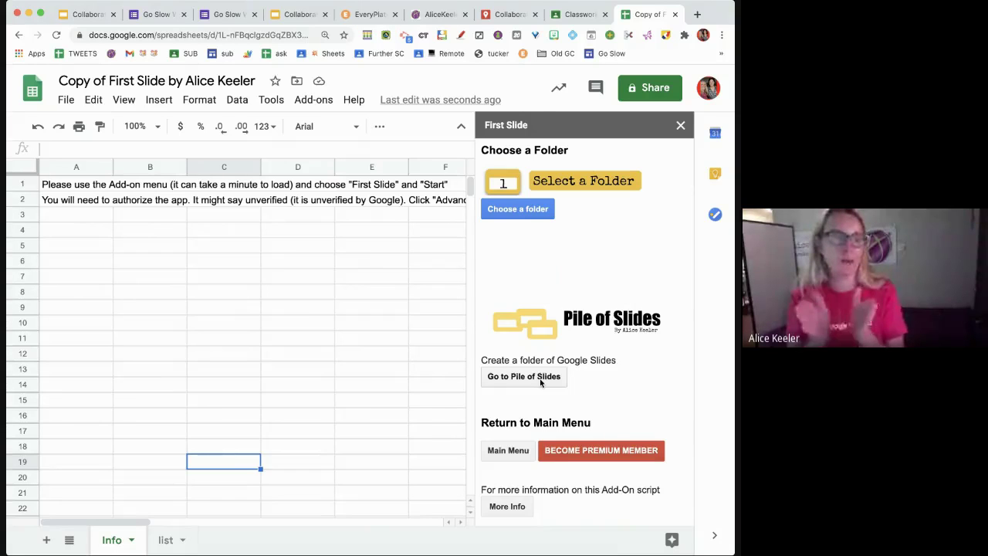
{"action": "left_click", "coordinate": [541, 378]}
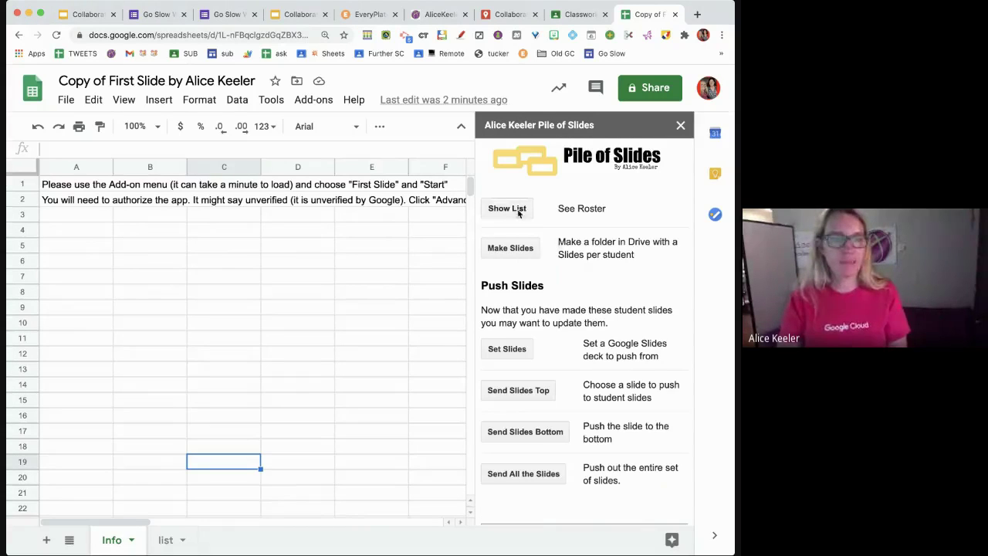
- Show the roster list and enter Group 1, Group 2, Group 3 and Group 4 in A2:A5
{"action": "left_click", "coordinate": [506, 206]}
{"action": "left_click", "coordinate": [471, 341]}
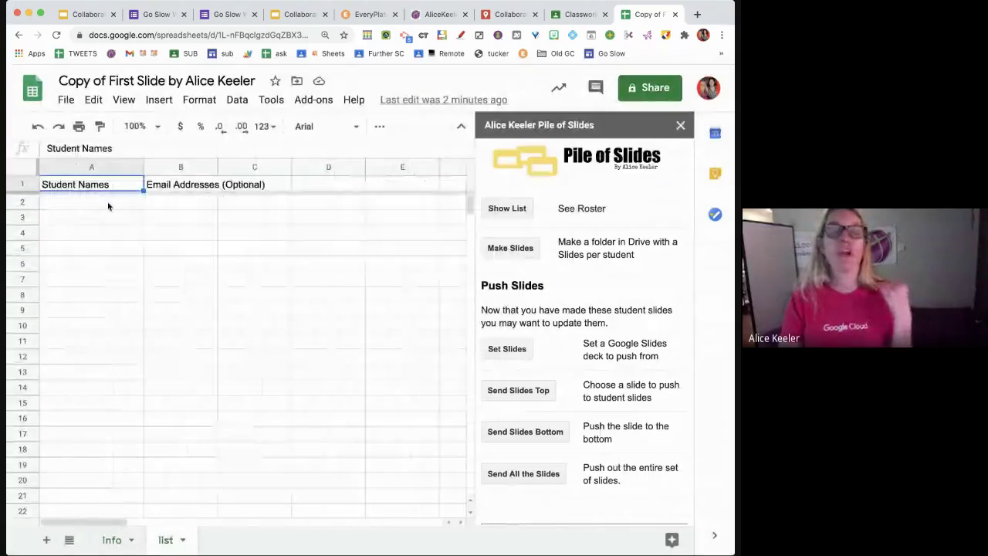
{"action": "left_click", "coordinate": [105, 201]}
{"action": "type", "text": "Group 1"}
{"action": "key", "text": "Return"}
{"action": "type", "text": "Group 2"}
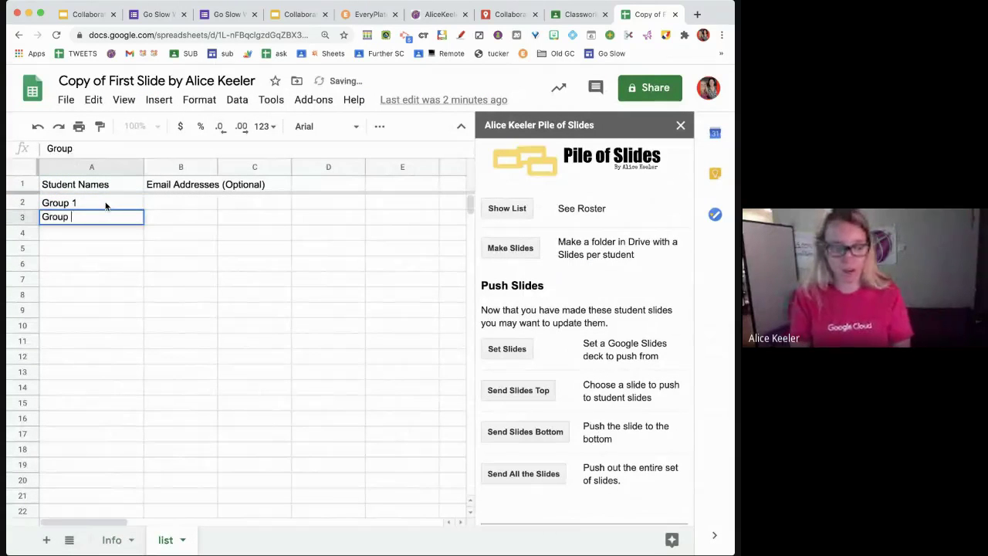
{"action": "key", "text": "Return"}
{"action": "type", "text": "Group 3"}
{"action": "key", "text": "Return"}
{"action": "type", "text": "Group 4"}
{"action": "key", "text": "Return"}
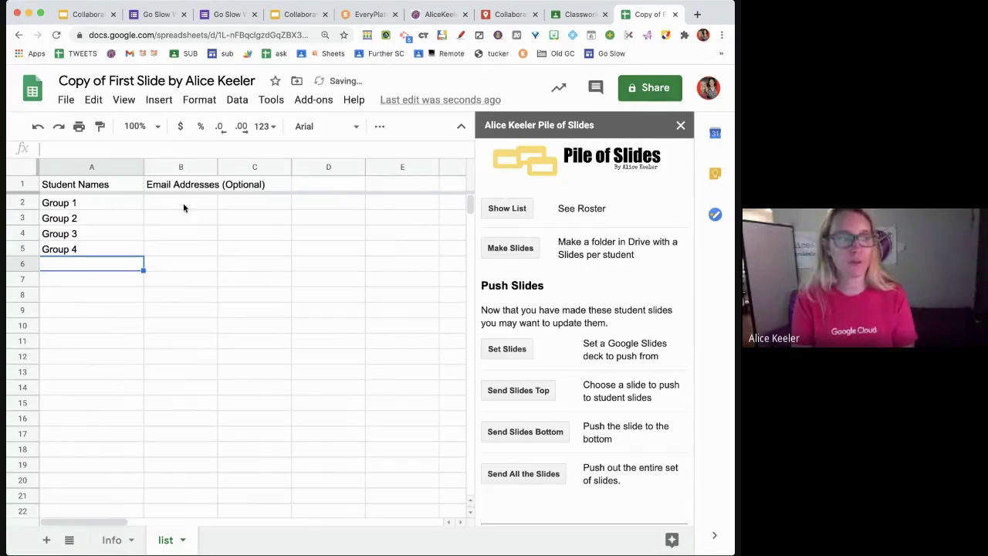
- Enter two comma-separated student e-mail addresses for Group 1 in cell B2
{"action": "left_click_drag", "start_coordinate": [180, 202], "coordinate": [183, 261]}
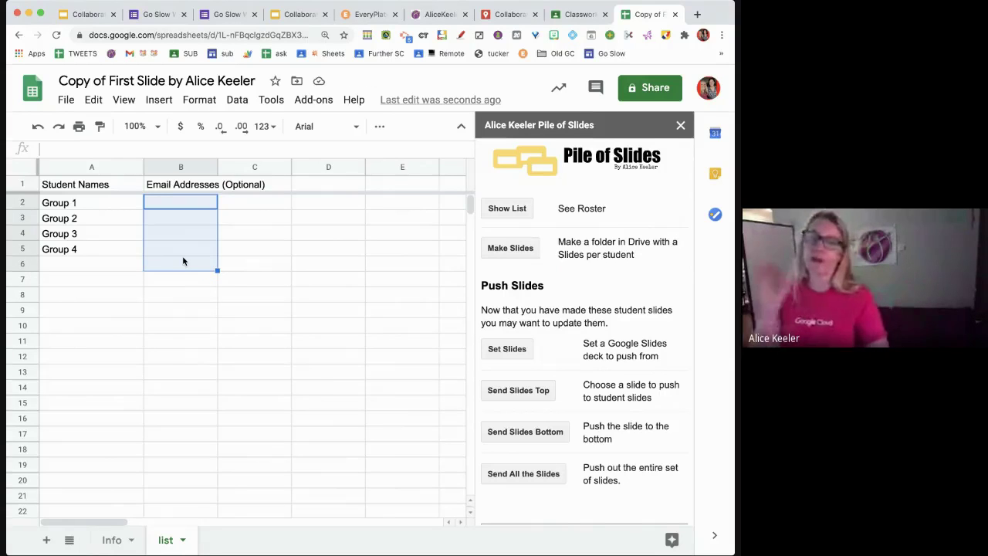
{"action": "left_click", "coordinate": [202, 207]}
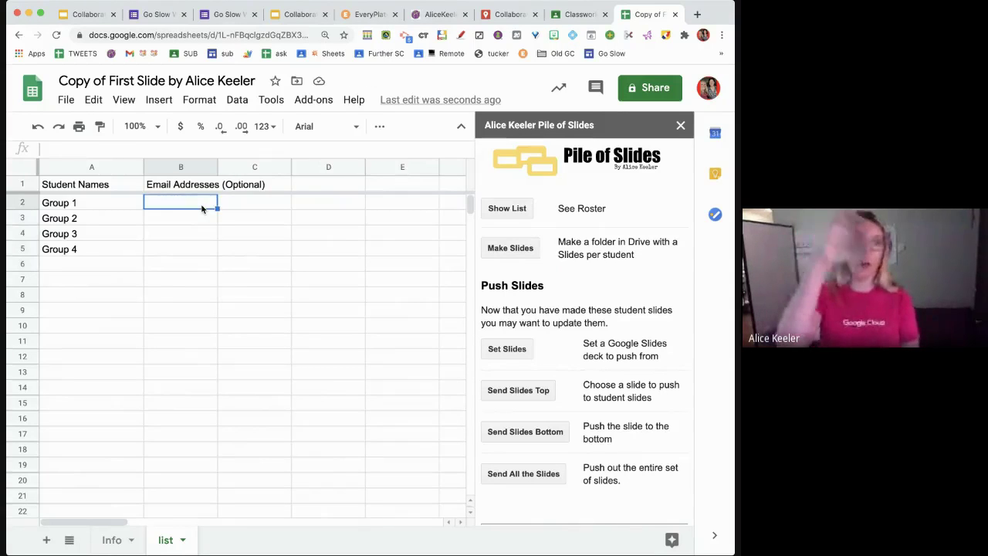
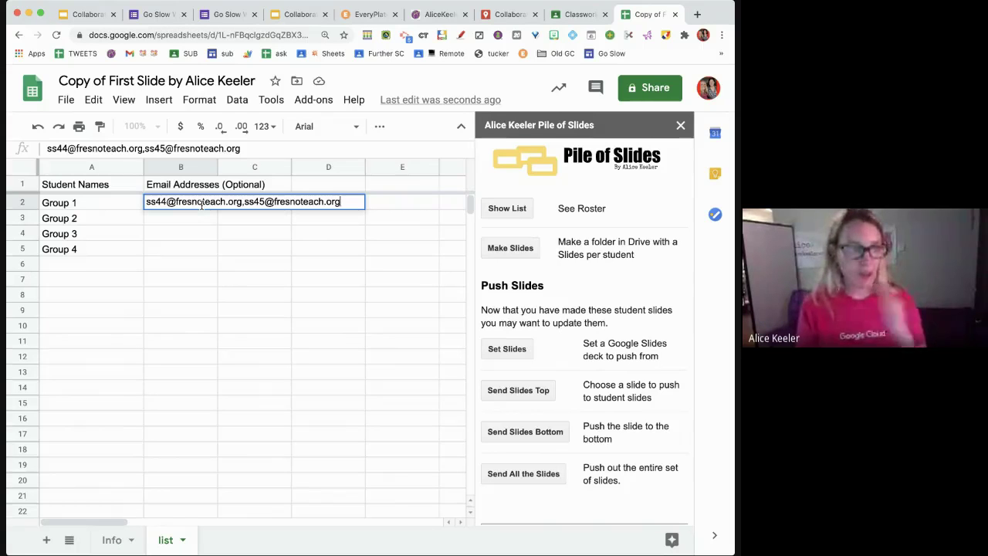
{"action": "key", "text": "Return"}
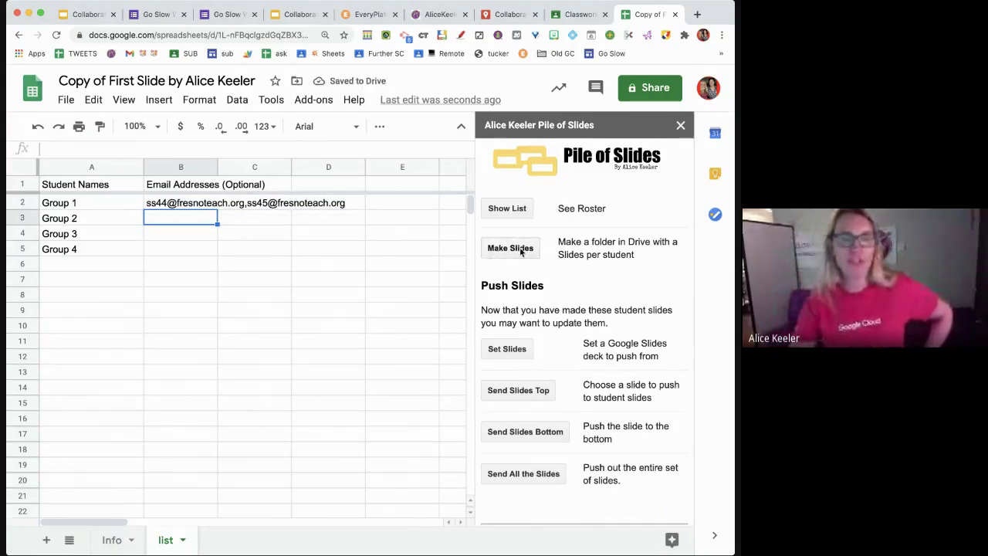
- Generate a Slides deck for each of Groups 1–4, check Group 1's link, and return to the presentation
{"action": "left_click", "coordinate": [521, 252]}
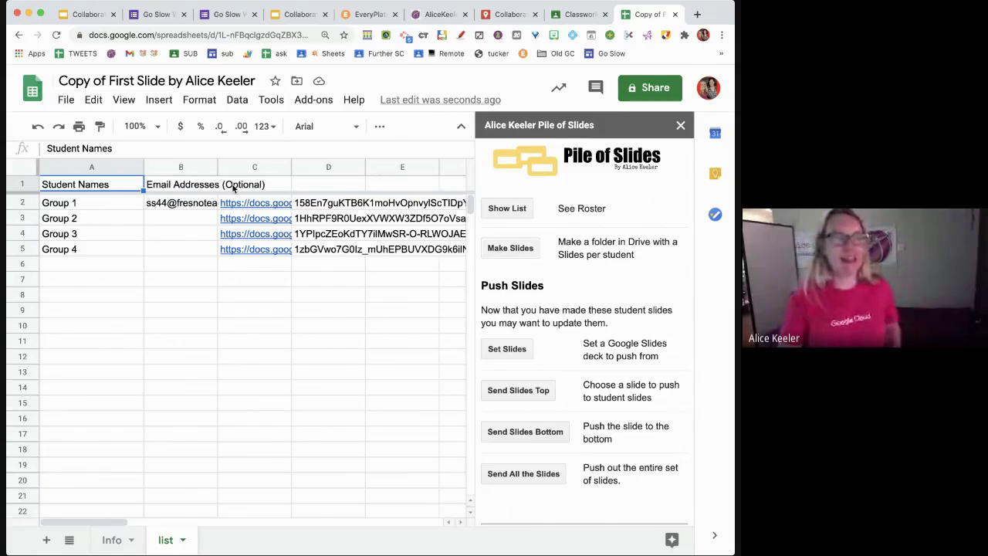
{"action": "left_click", "coordinate": [247, 206]}
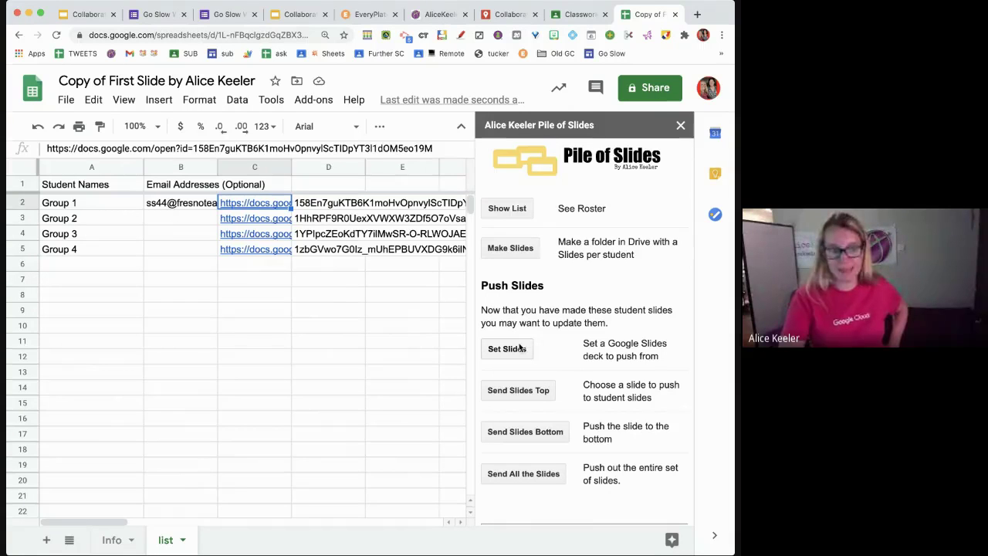
{"action": "left_click", "coordinate": [86, 14]}
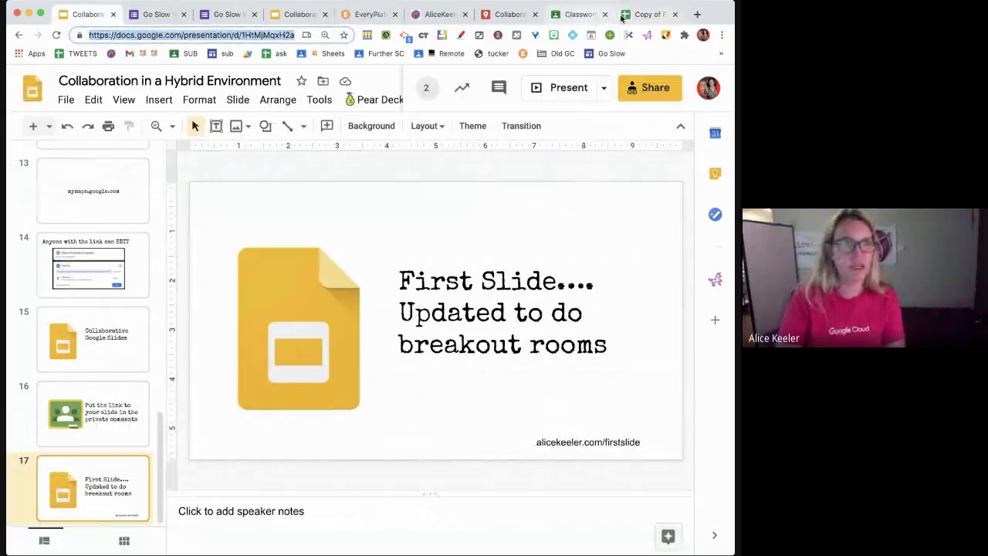
- Paste the presentation link into Pile of Slides, confirm it, and scroll to Breakout Room Options
{"action": "left_click", "coordinate": [647, 14]}
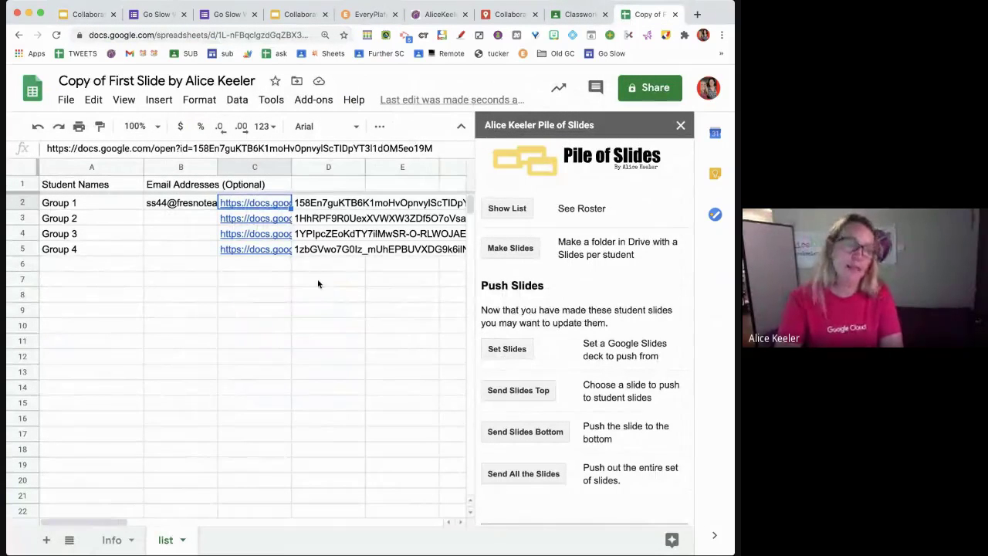
{"action": "key", "text": "super+v"}
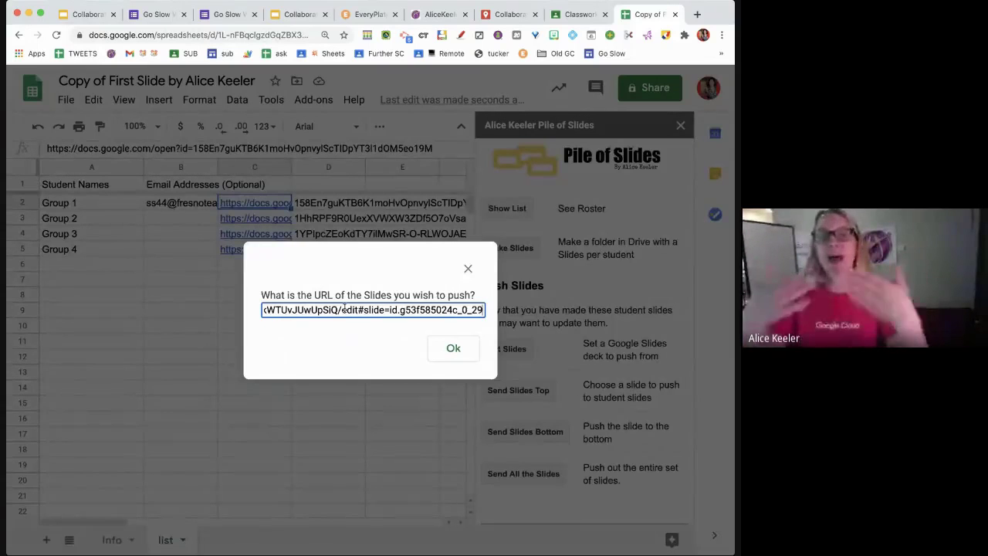
{"action": "left_click", "coordinate": [455, 351]}
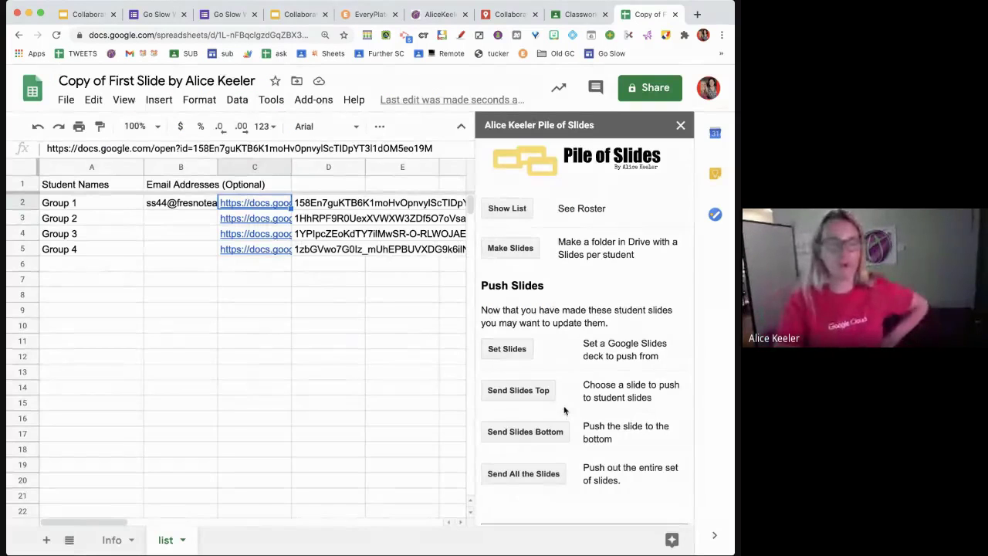
{"action": "scroll", "coordinate": [565, 410], "scroll_direction": "down", "scroll_amount": 1}
{"action": "scroll", "coordinate": [564, 410], "scroll_direction": "down", "scroll_amount": 2}
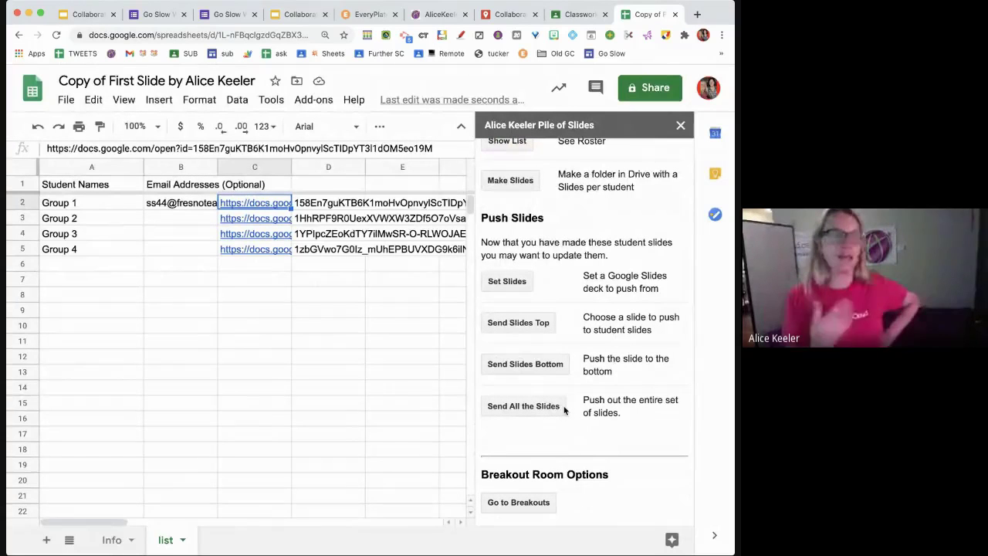
{"action": "scroll", "coordinate": [564, 410], "scroll_direction": "down", "scroll_amount": 2}
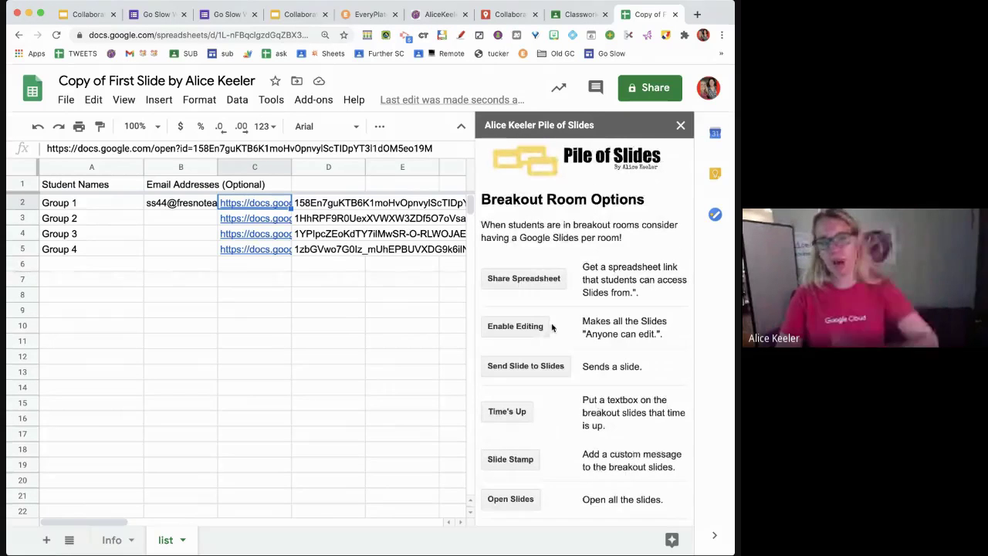
- Generate the Breakout Room Slides spreadsheet of group deck links and dismiss the share-link message
{"action": "left_click", "coordinate": [537, 285]}
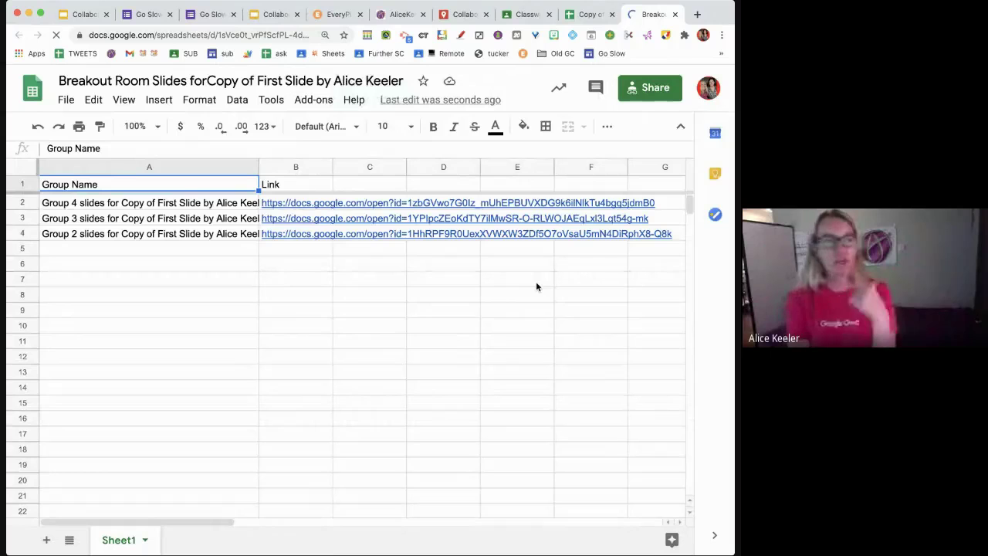
{"action": "key", "text": "Down"}
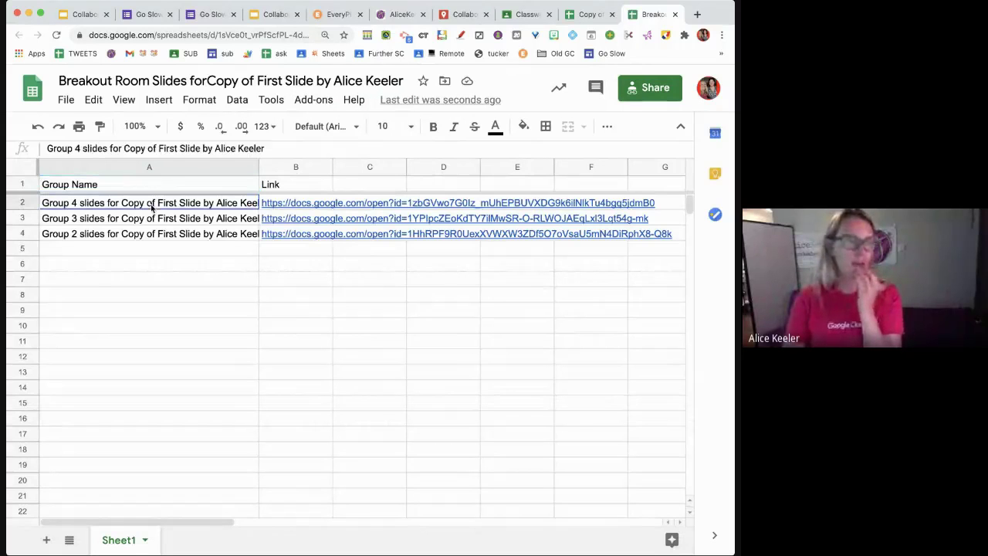
{"action": "key", "text": "shift+Down"}
{"action": "key", "text": "shift+Down"}
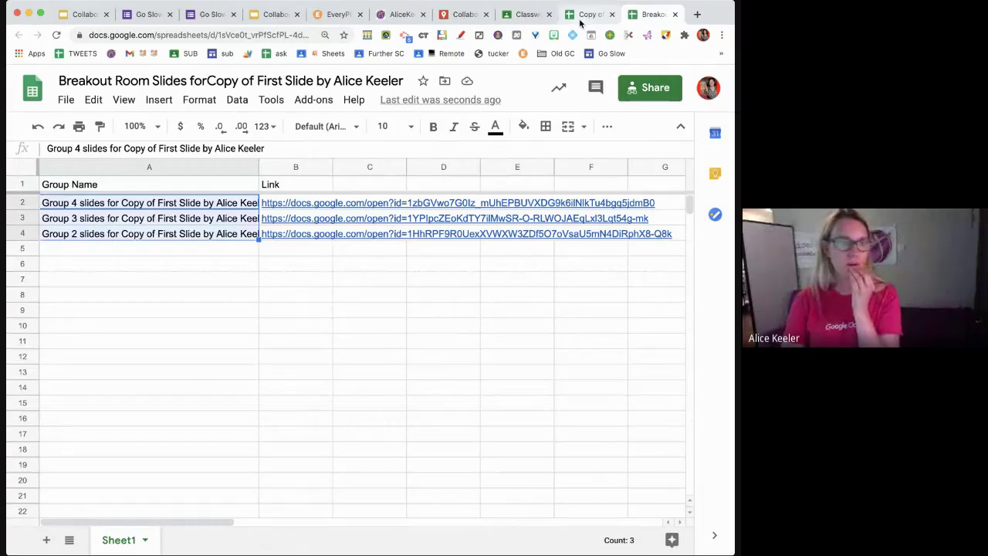
{"action": "left_click", "coordinate": [581, 19]}
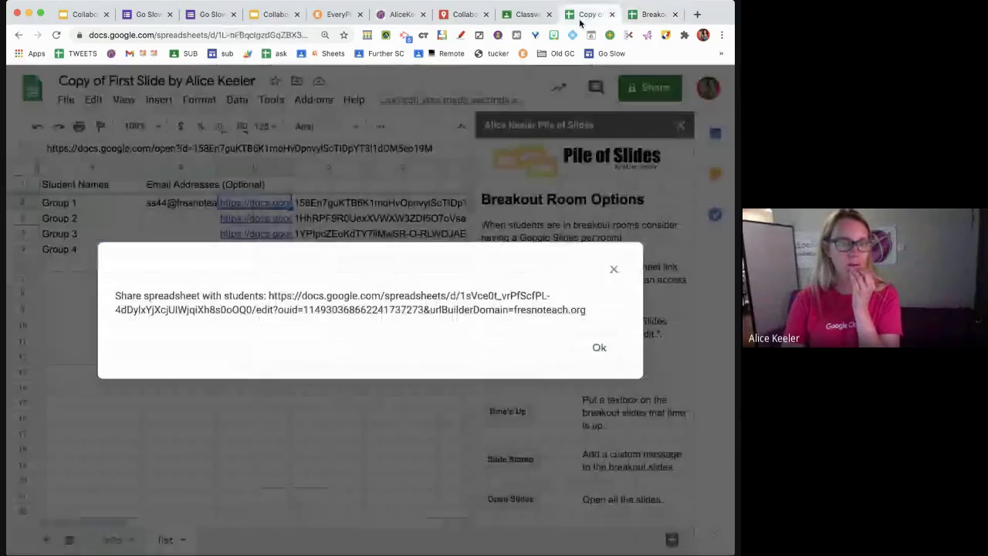
{"action": "left_click", "coordinate": [599, 348]}
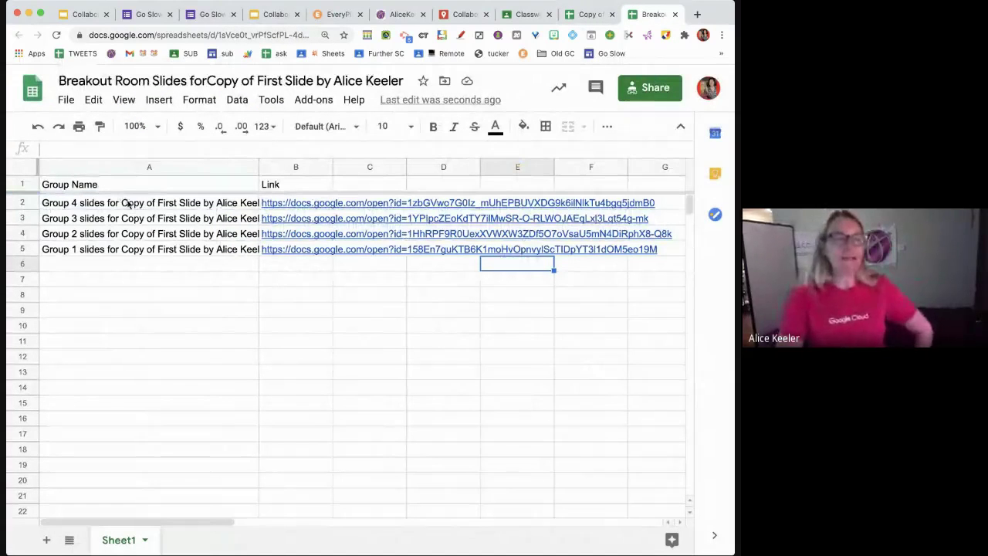
{"action": "left_click_drag", "start_coordinate": [132, 208], "coordinate": [132, 251]}
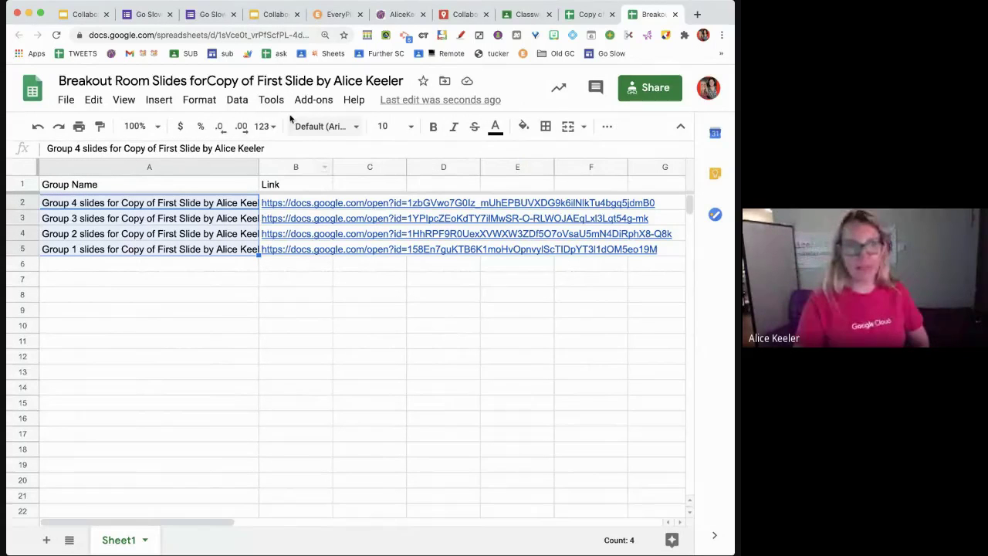
- Verify the new spreadsheet's link-sharing settings and copy its web address
{"action": "left_click", "coordinate": [647, 88]}
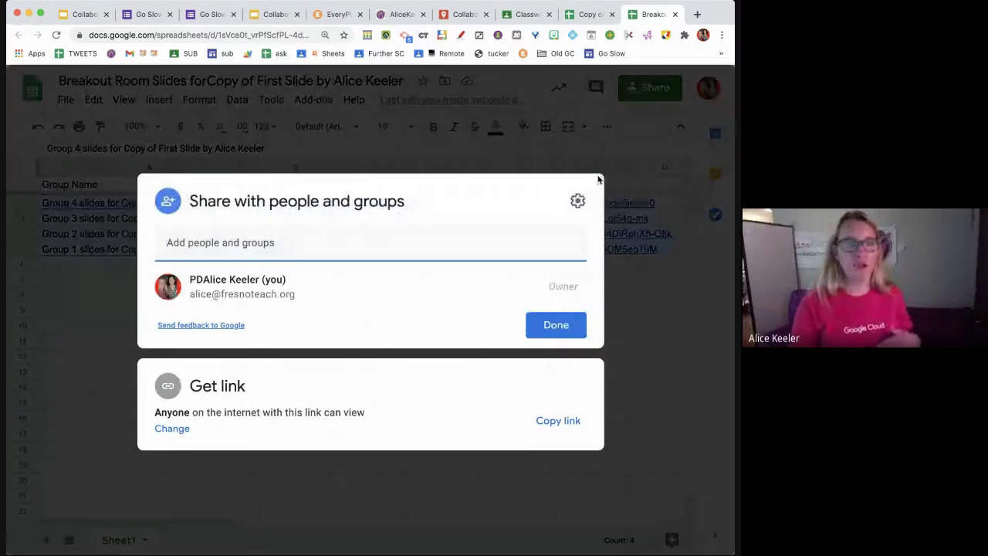
{"action": "left_click", "coordinate": [557, 153]}
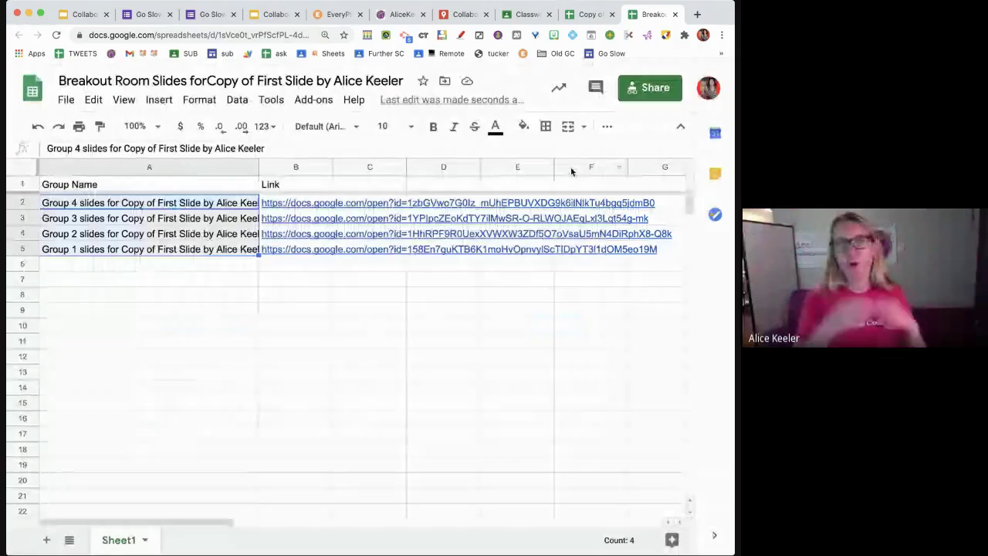
{"action": "left_click", "coordinate": [586, 14]}
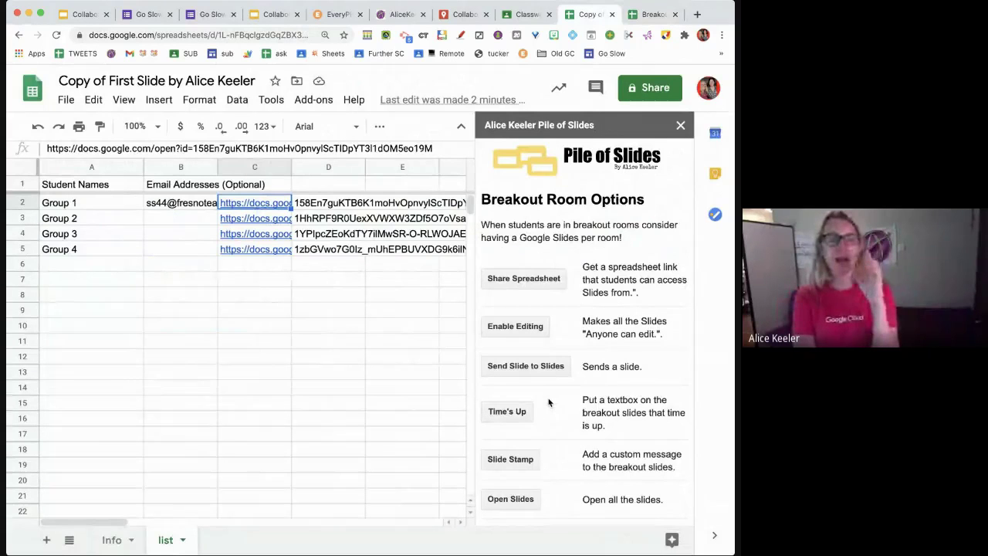
{"action": "left_click", "coordinate": [654, 15]}
{"action": "left_click", "coordinate": [305, 35]}
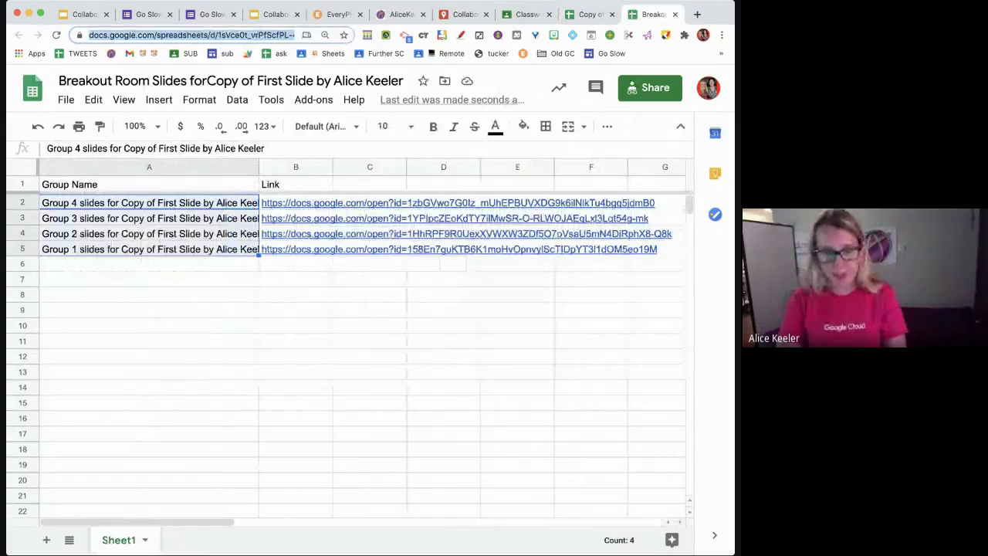
{"action": "key", "text": "super+Tab"}
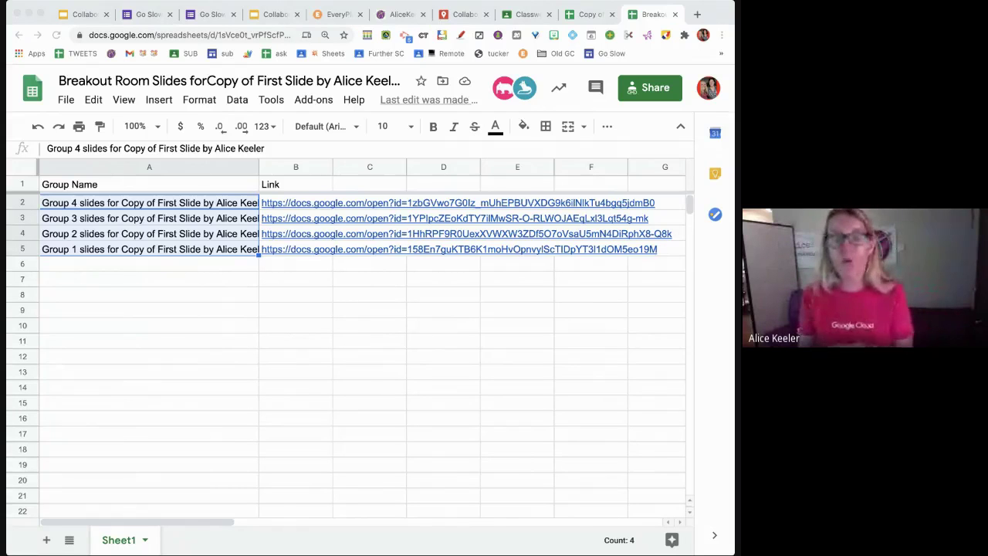
- Enable link editing on all four group decks and close the Updating Slides notice
{"action": "left_click", "coordinate": [596, 20]}
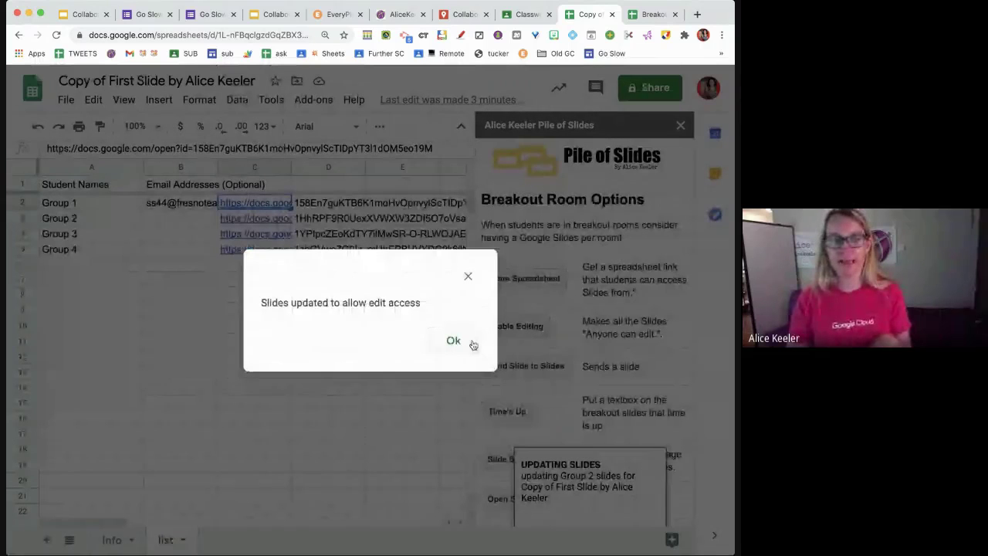
{"action": "left_click", "coordinate": [453, 340]}
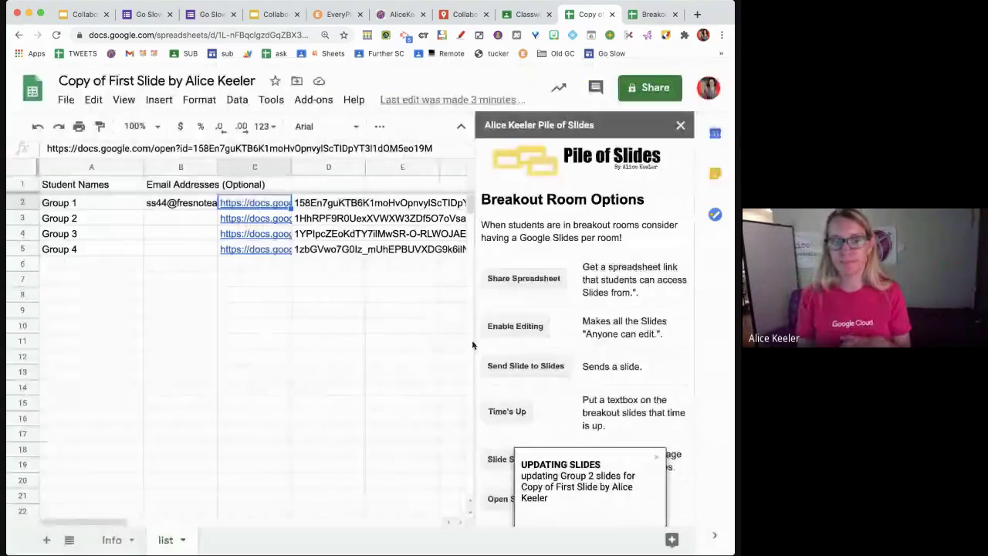
{"action": "left_click", "coordinate": [658, 460]}
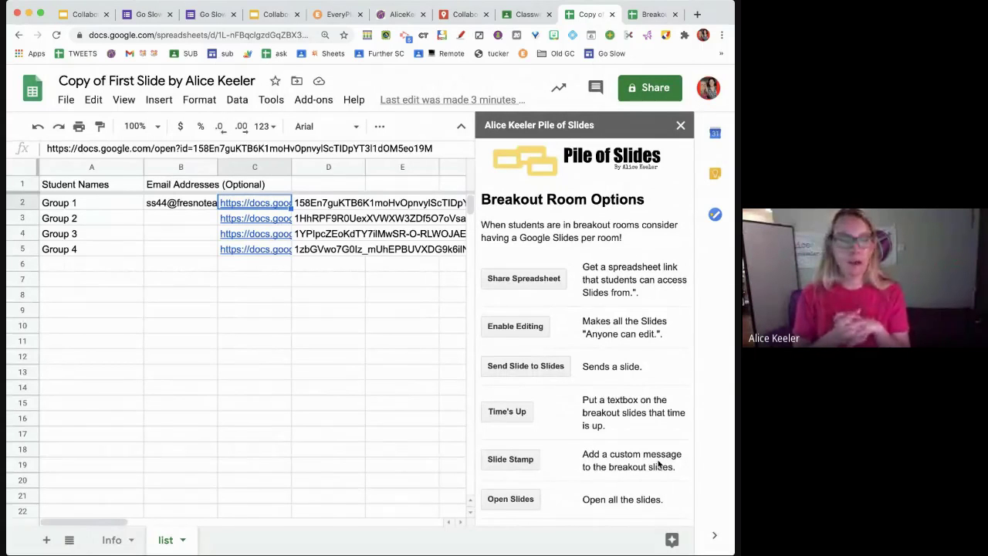
{"action": "scroll", "coordinate": [658, 463], "scroll_direction": "down", "scroll_amount": 1}
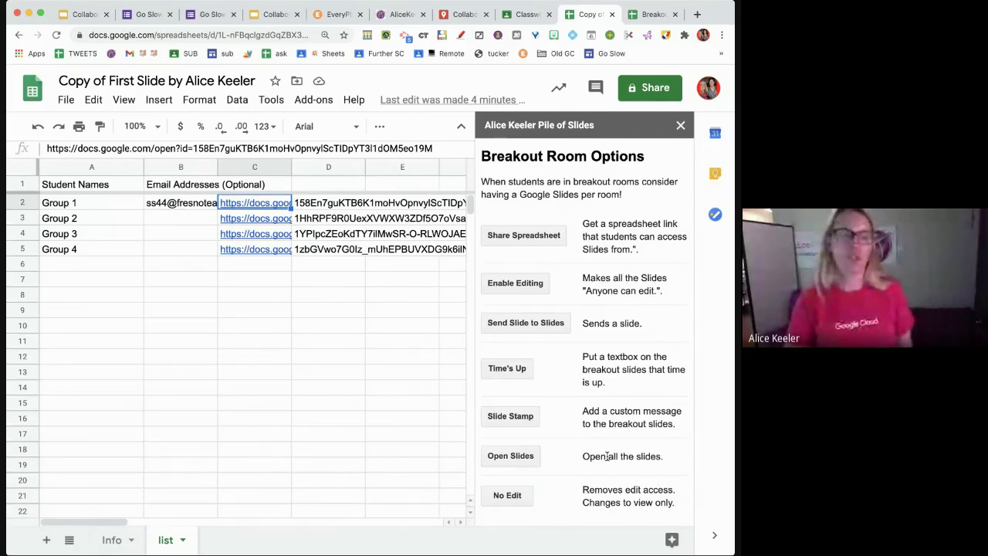
- Open all group decks, close Group 2's, then open and close Group 3's deck from its column C link
{"action": "left_click", "coordinate": [509, 456]}
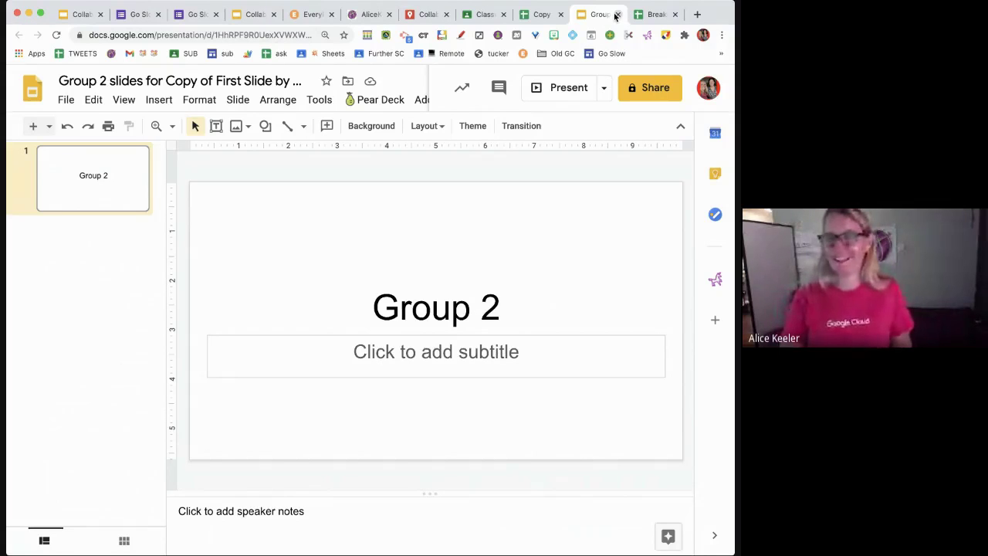
{"action": "left_click", "coordinate": [616, 16]}
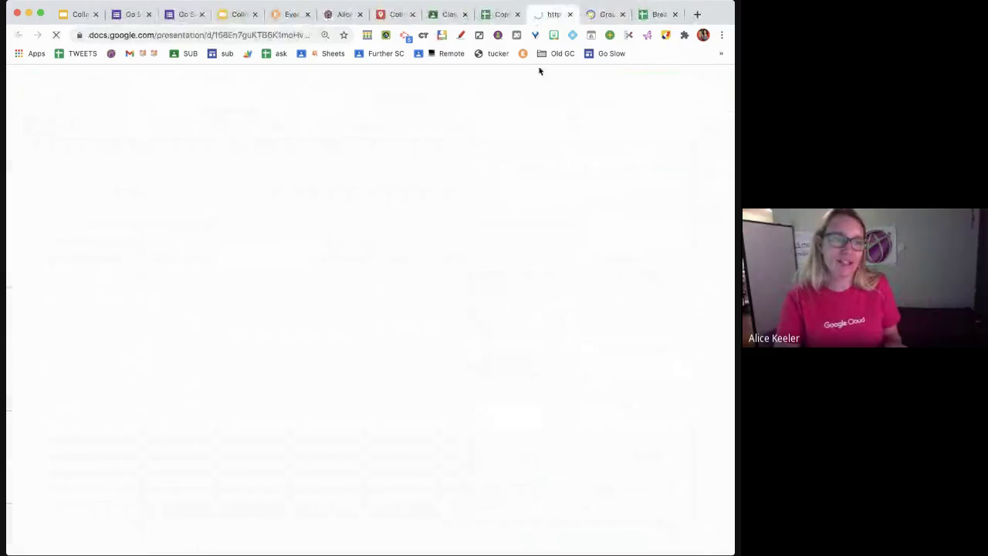
{"action": "left_click", "coordinate": [502, 15]}
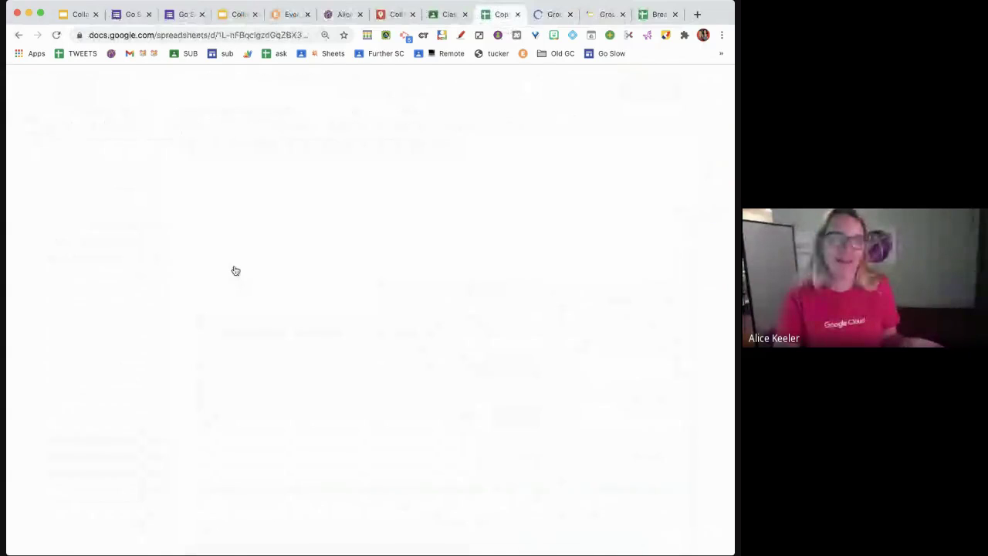
{"action": "left_click", "coordinate": [159, 259]}
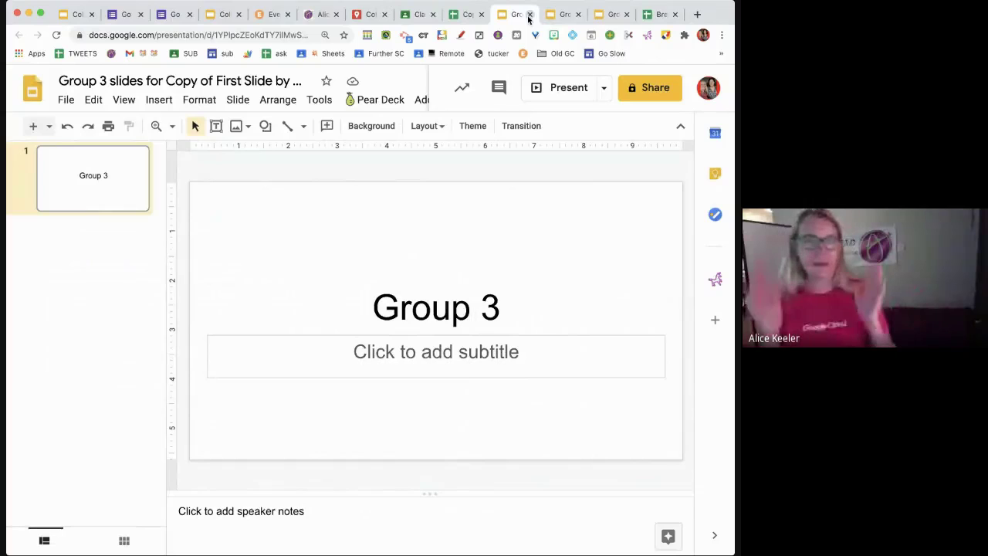
{"action": "left_click", "coordinate": [530, 15]}
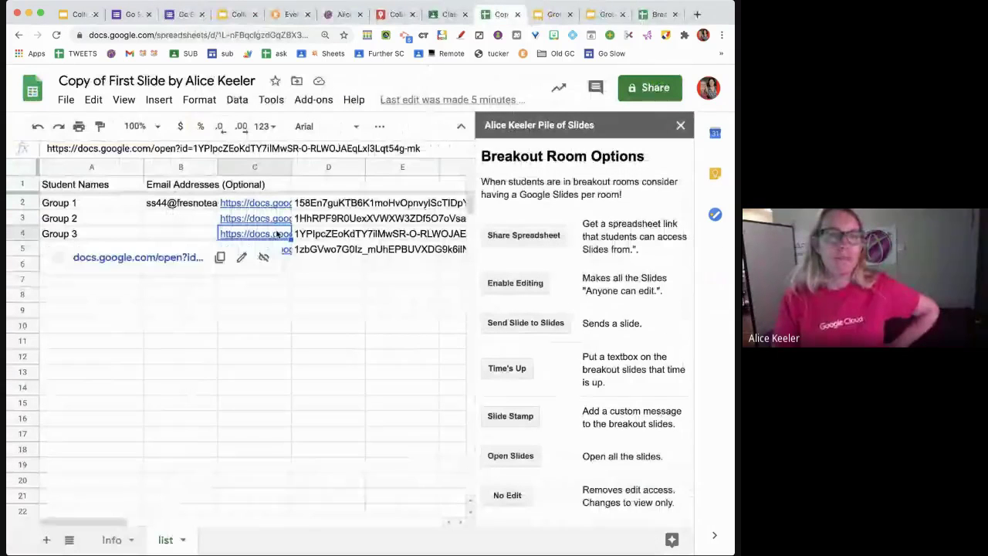
- Look over the Group 1 deck and its Classroom sharing options, then return to the spreadsheet
{"action": "left_click", "coordinate": [547, 22]}
{"action": "key", "text": "ctrl+Tab"}
{"action": "left_click", "coordinate": [547, 21]}
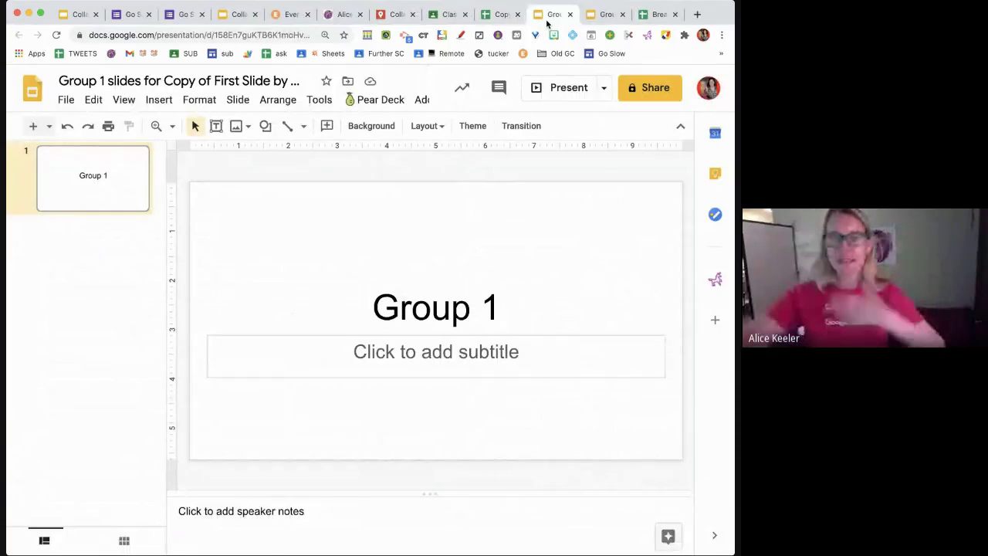
{"action": "left_click", "coordinate": [452, 16]}
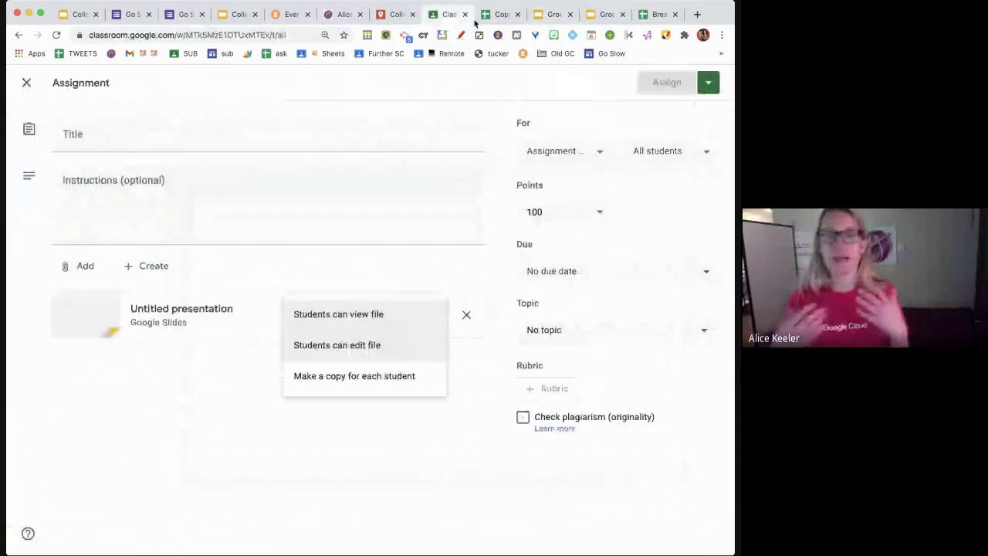
{"action": "left_click", "coordinate": [485, 17]}
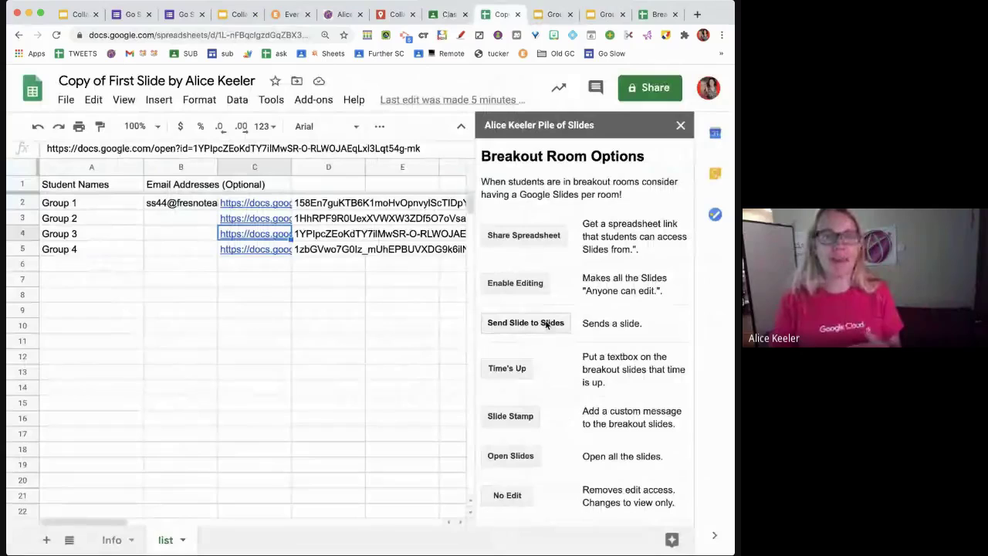
- Stamp a Time's UP notice on every group's slide, then delete the octagon from Group 1's slide
{"action": "left_click", "coordinate": [507, 369]}
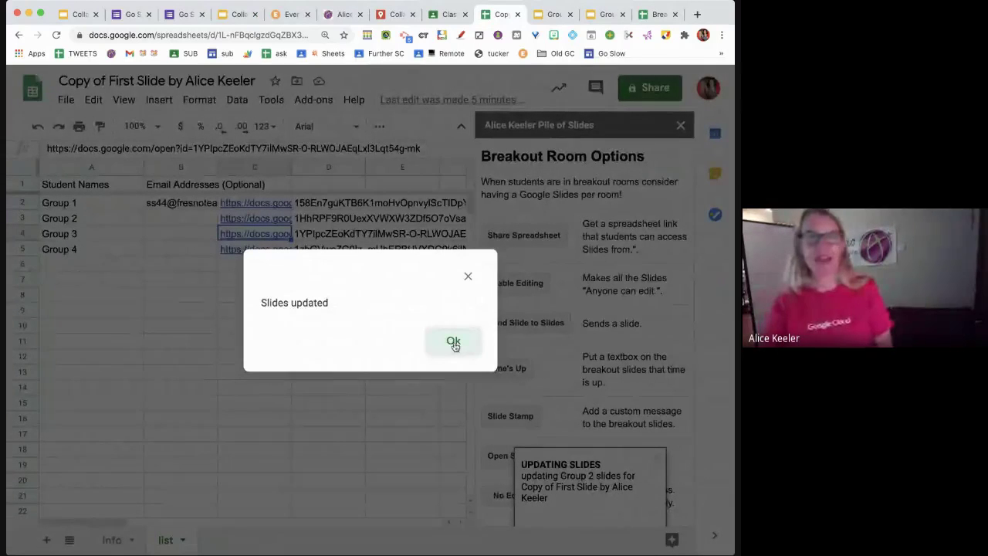
{"action": "left_click", "coordinate": [454, 342]}
{"action": "key", "text": "ctrl+Tab"}
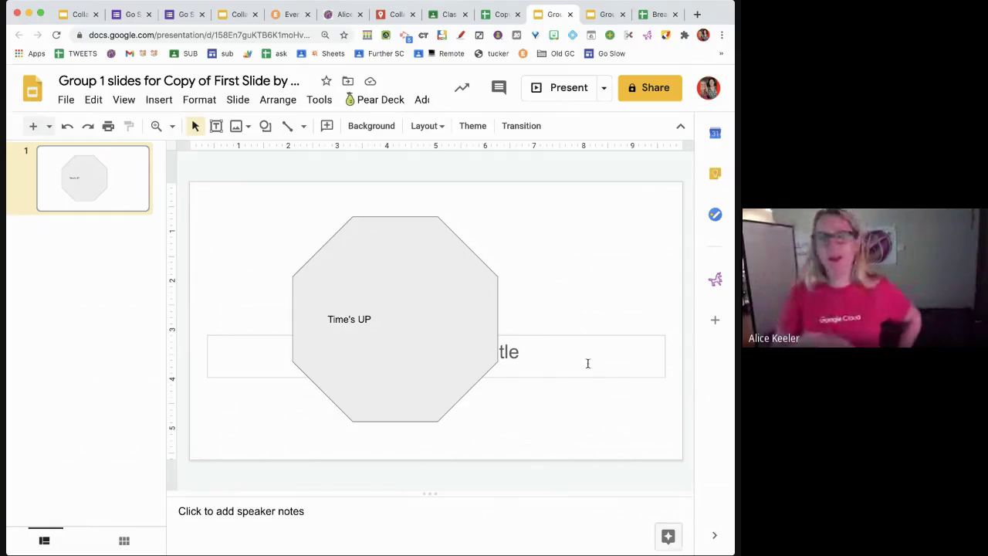
{"action": "left_click", "coordinate": [350, 324]}
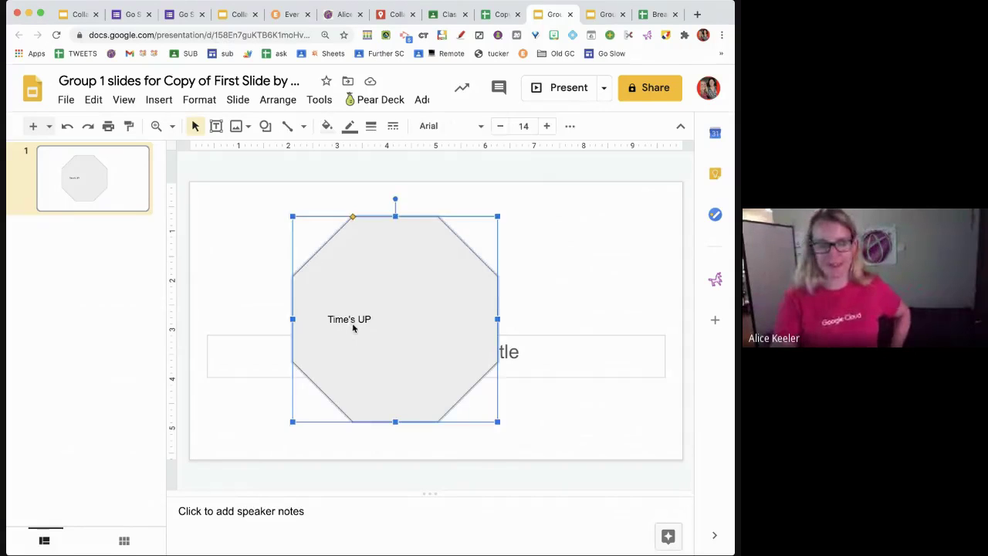
{"action": "key", "text": "Delete"}
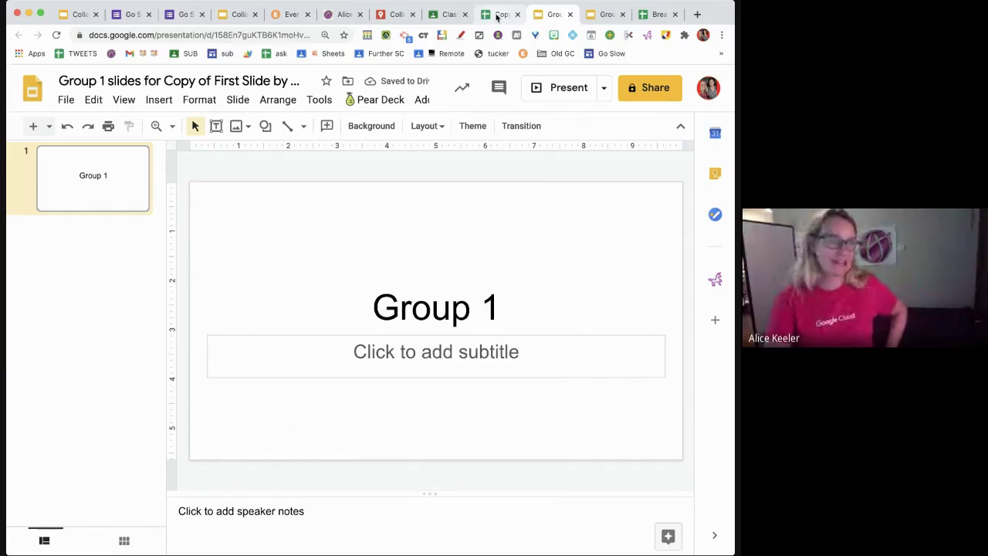
- Use Slide Stamp to put 'Talk about the war of 1812 now!' on the group slides
{"action": "left_click", "coordinate": [498, 15]}
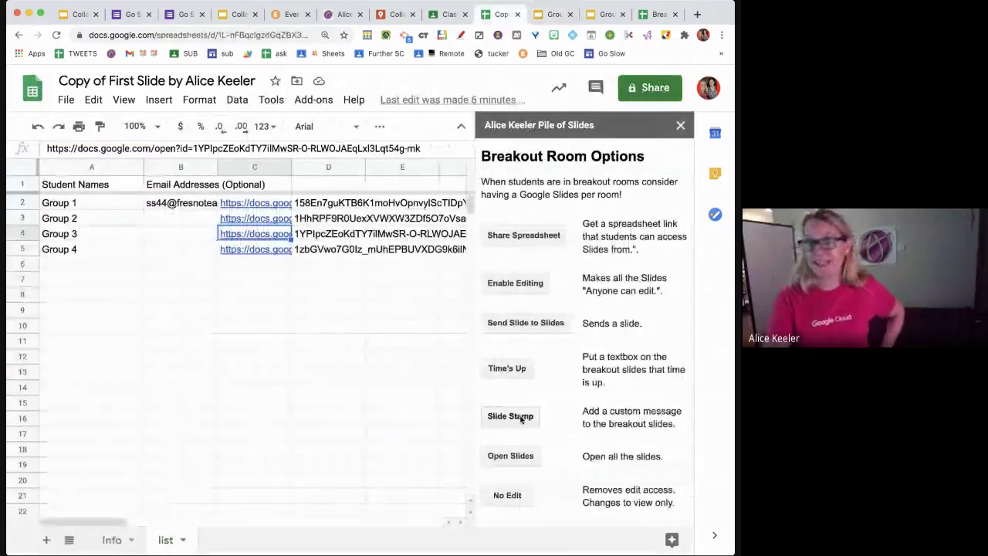
{"action": "left_click", "coordinate": [521, 418]}
{"action": "type", "text": "Talk about the war"}
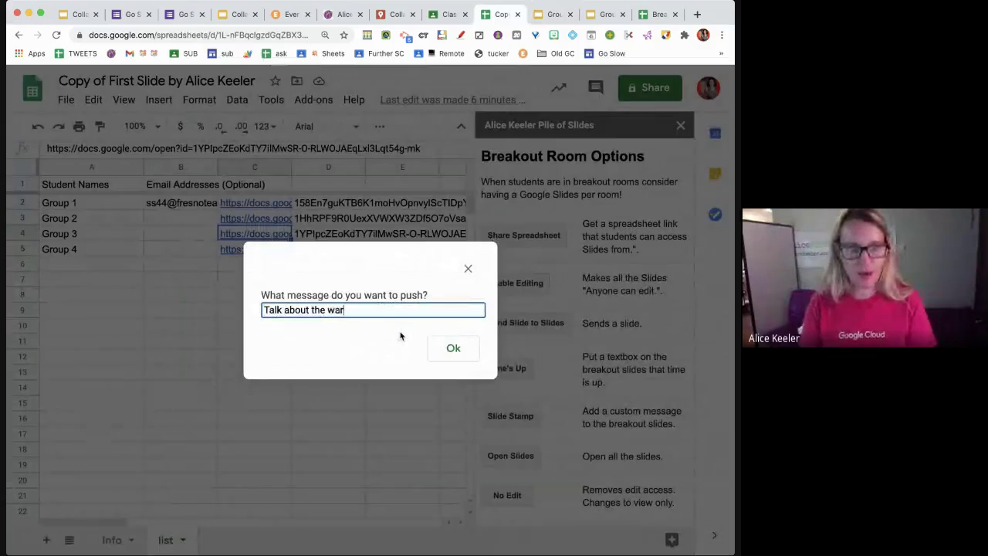
{"action": "type", "text": " of 1812 now!"}
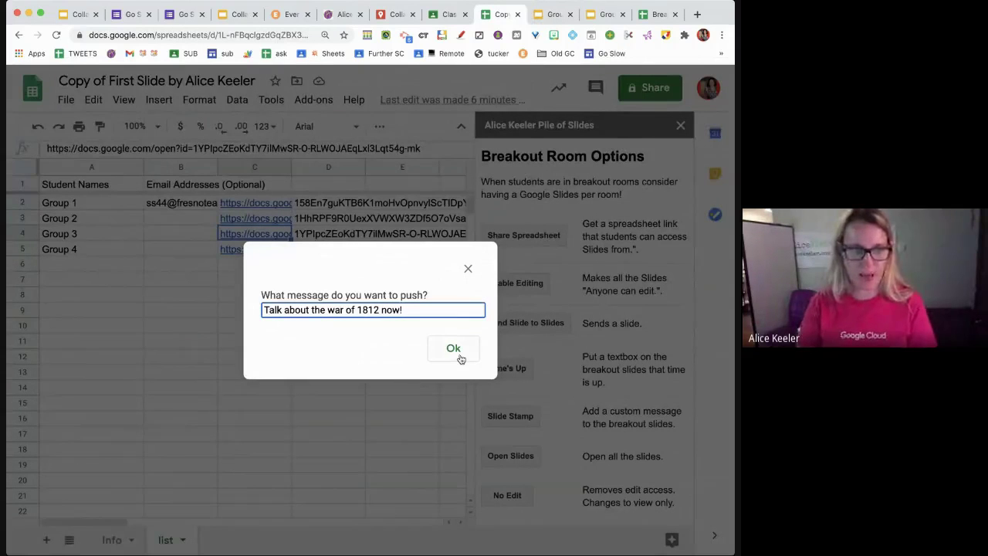
{"action": "left_click", "coordinate": [457, 355]}
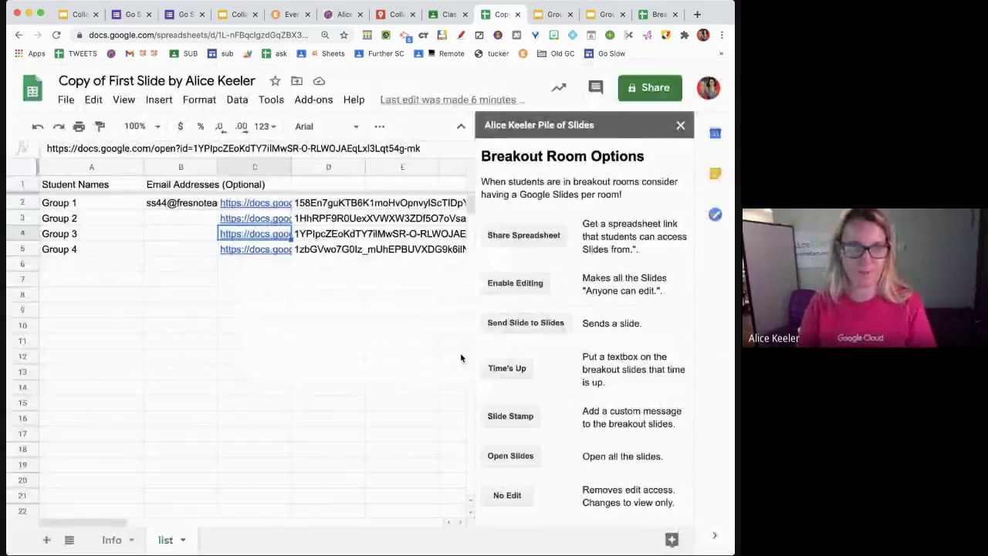
- Check the message on the Group 1 and Group 2 decks and acknowledge 'Slides updated'
{"action": "left_click", "coordinate": [552, 14]}
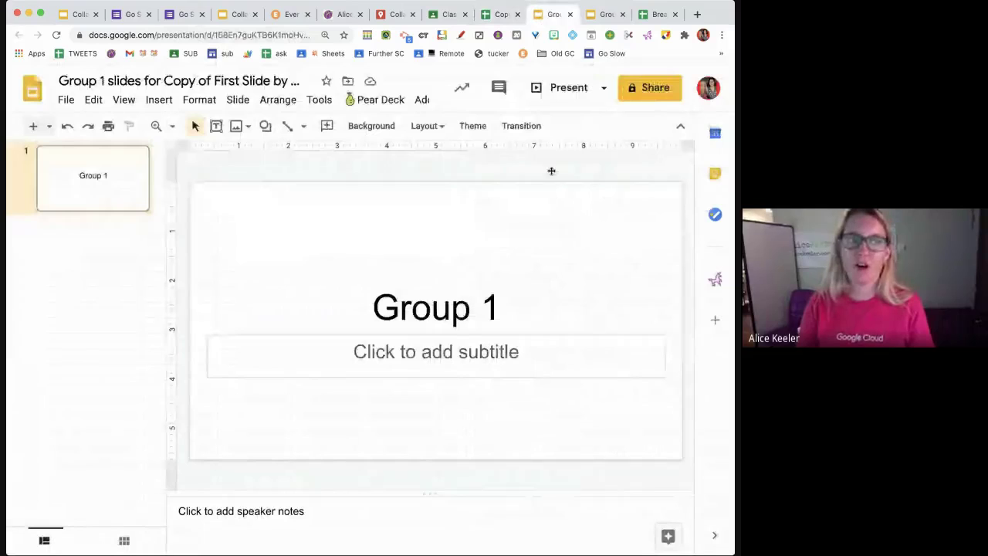
{"action": "left_click", "coordinate": [601, 14]}
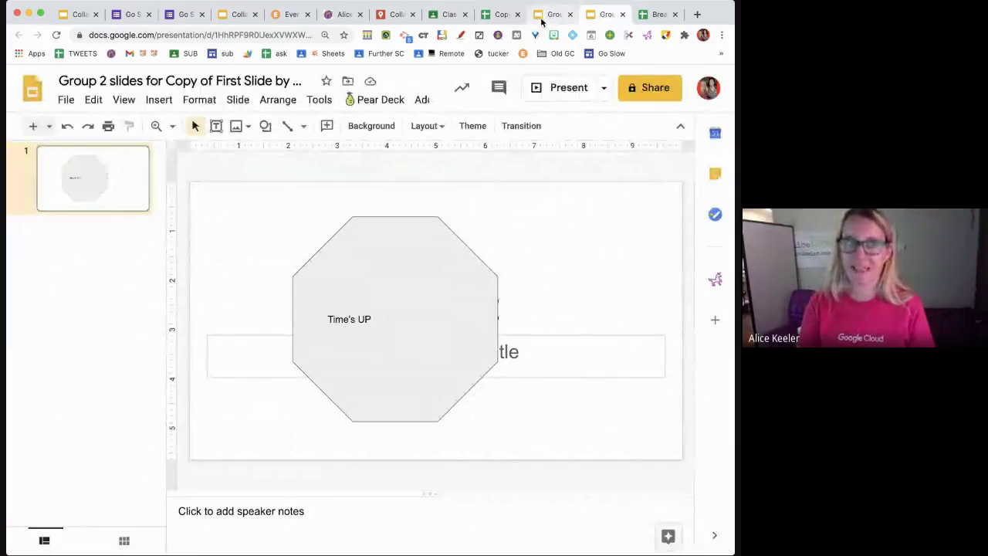
{"action": "left_click", "coordinate": [542, 15]}
{"action": "left_click", "coordinate": [501, 15]}
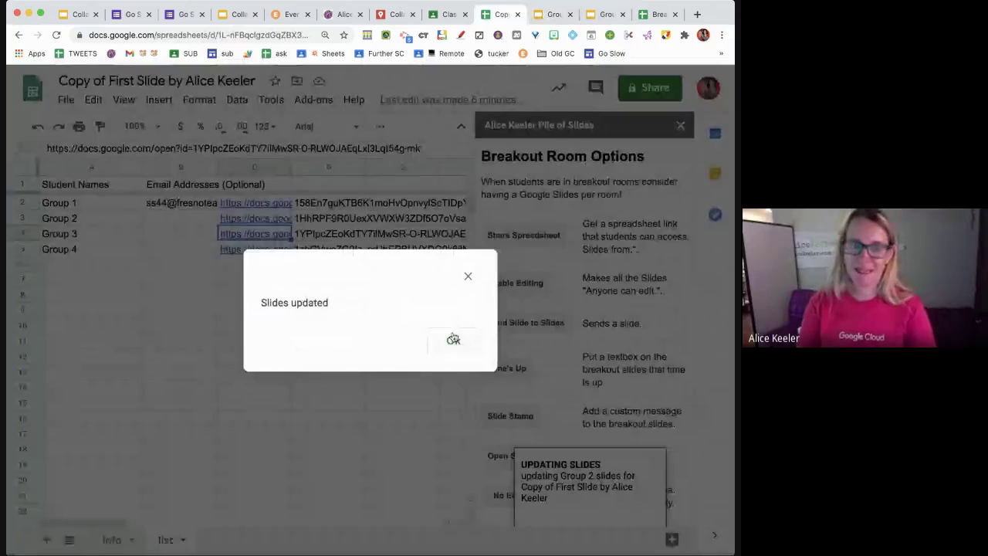
{"action": "left_click", "coordinate": [453, 339]}
{"action": "key", "text": "ctrl+Tab"}
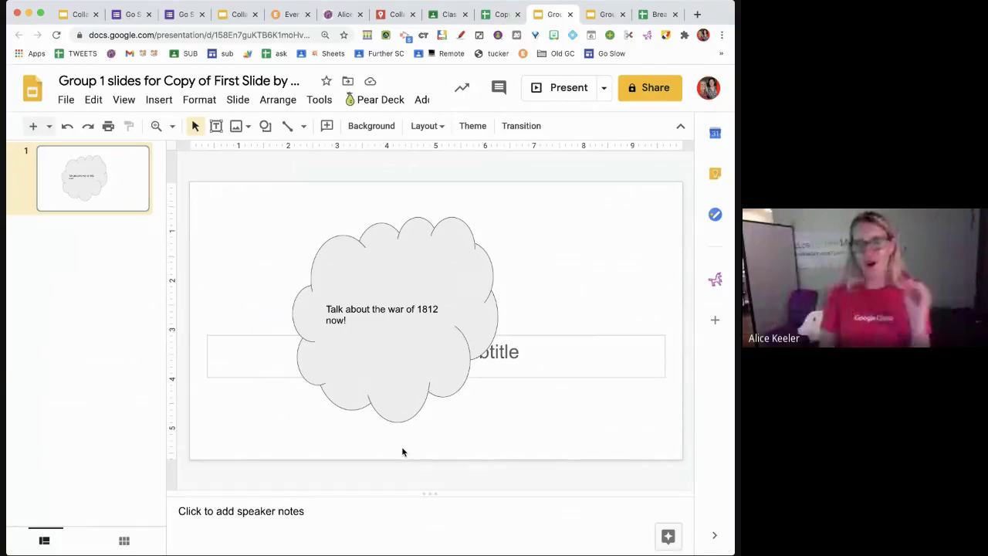
{"action": "left_click", "coordinate": [500, 16]}
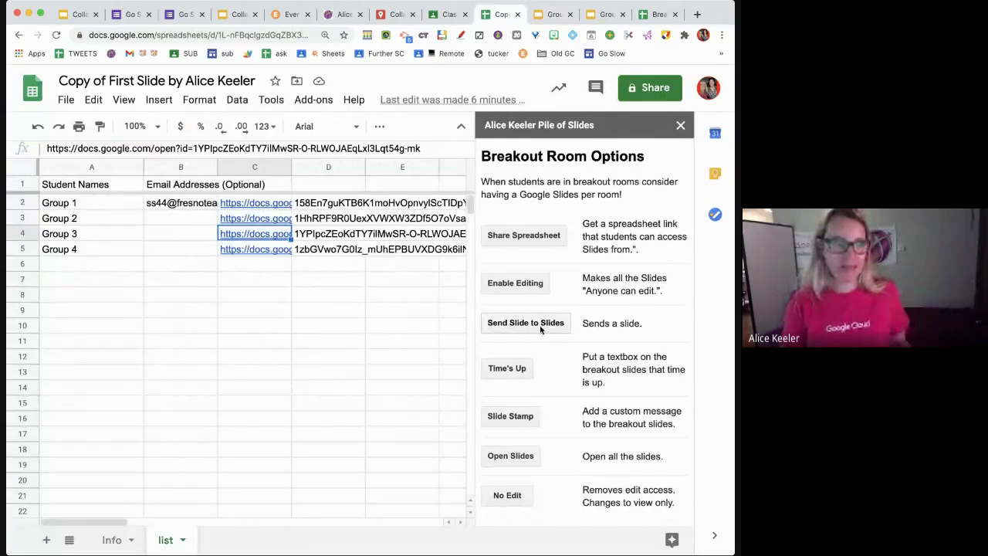
- Send slide 3 of the main deck to every group's slides
{"action": "left_click", "coordinate": [540, 324]}
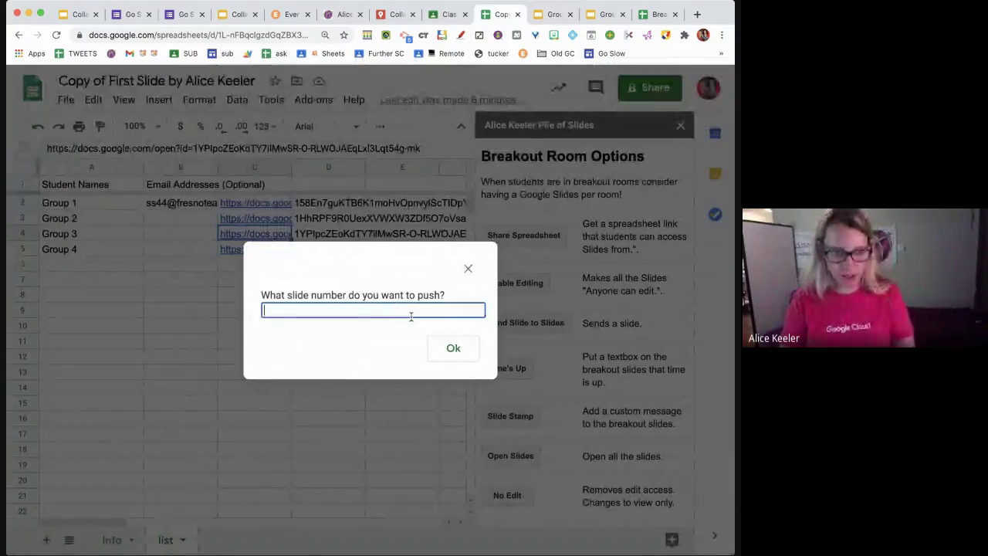
{"action": "type", "text": "3"}
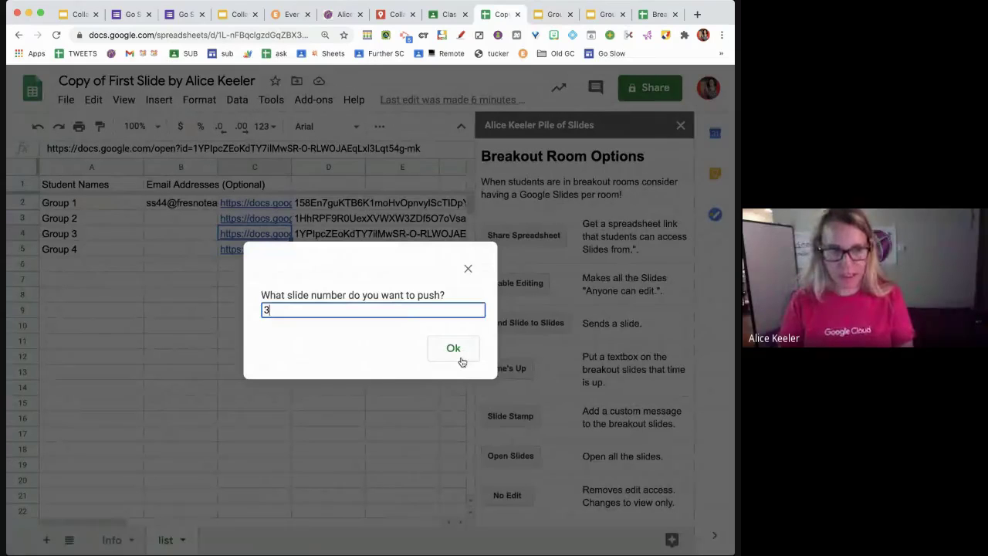
{"action": "left_click", "coordinate": [461, 359]}
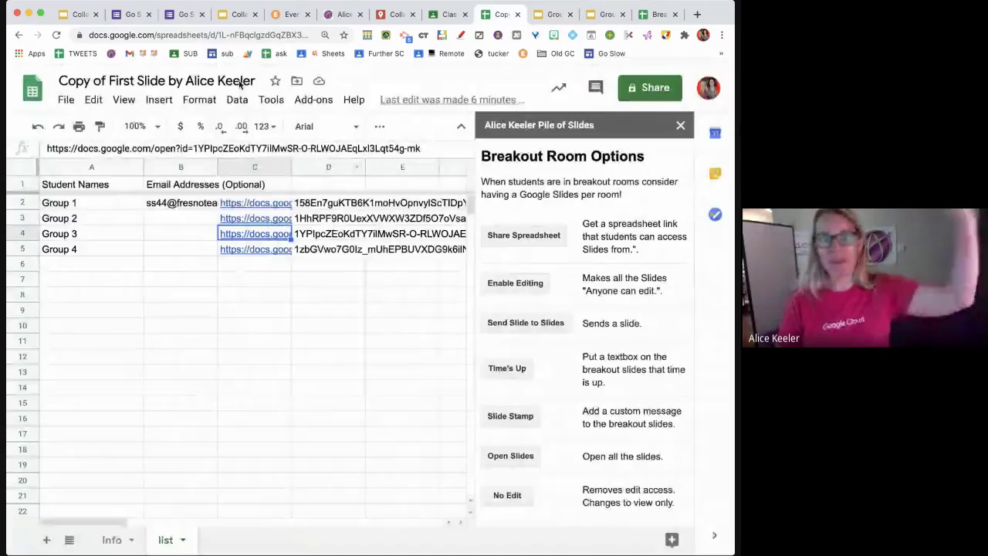
{"action": "left_click", "coordinate": [235, 14]}
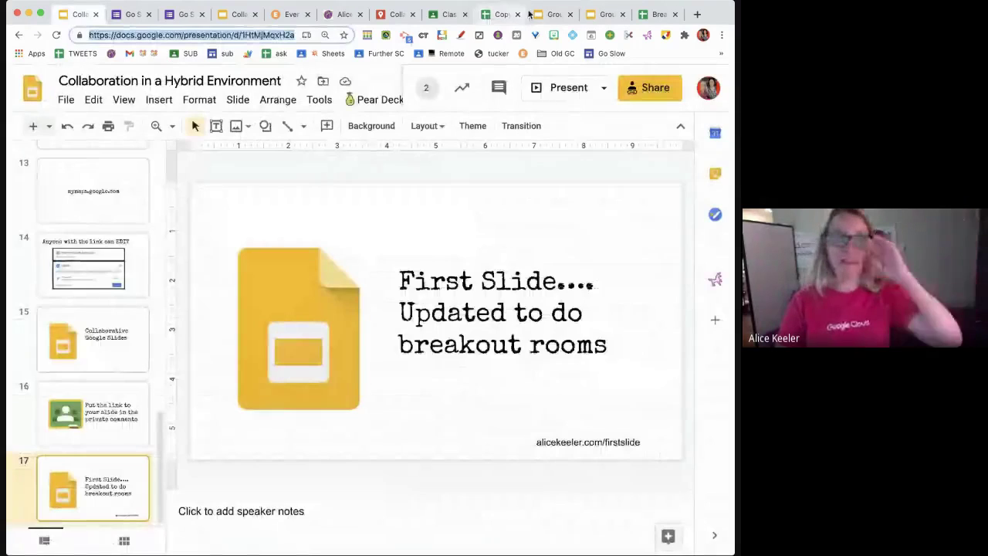
{"action": "left_click", "coordinate": [550, 14]}
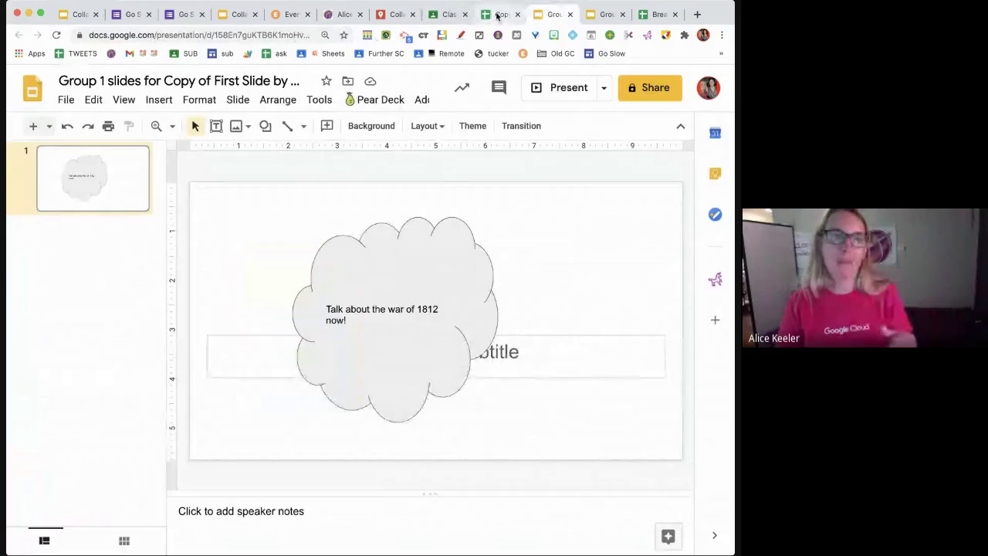
{"action": "left_click", "coordinate": [497, 14]}
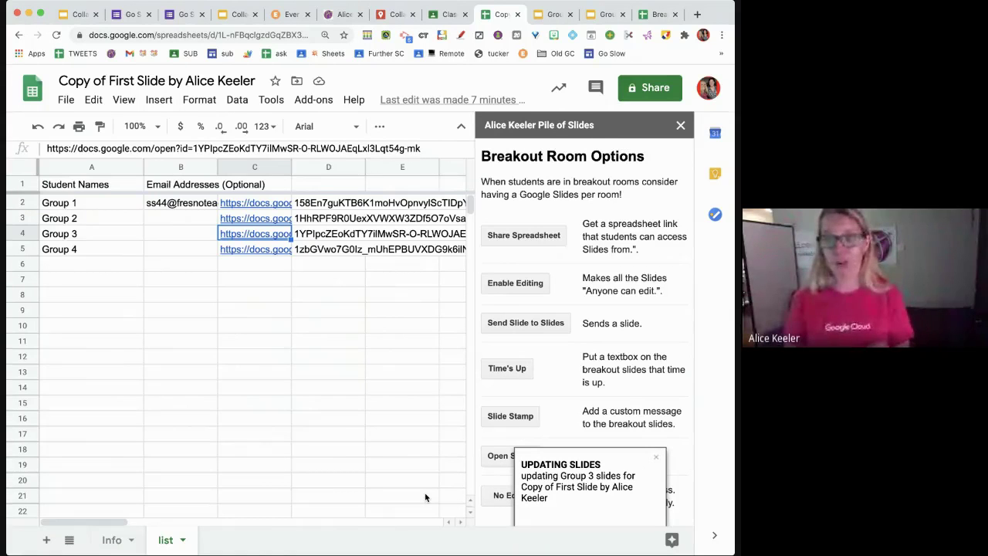
- Verify the 'Fully virtual for now' slide arrived in the Group 1 and Group 2 decks
{"action": "left_click", "coordinate": [554, 15]}
{"action": "left_click", "coordinate": [610, 15]}
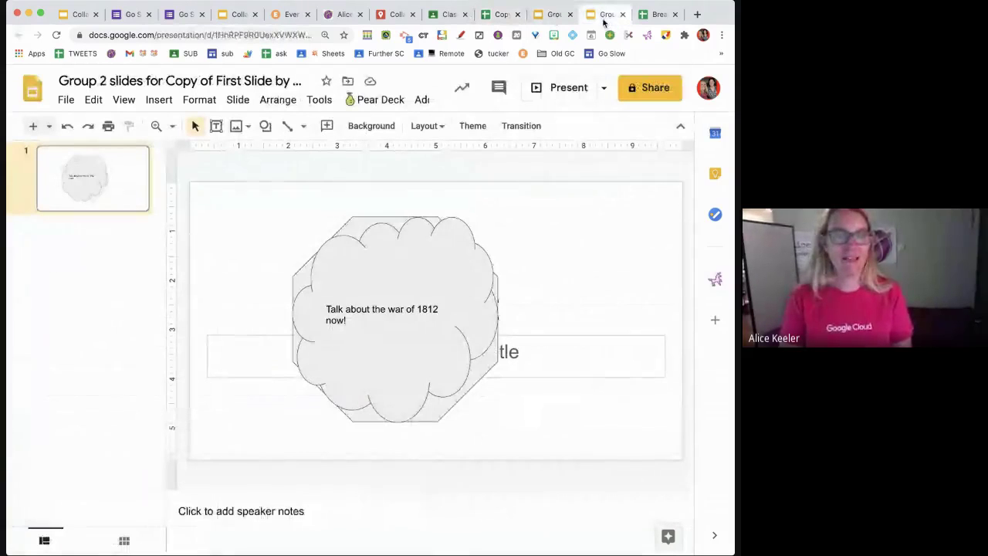
{"action": "left_click", "coordinate": [537, 17]}
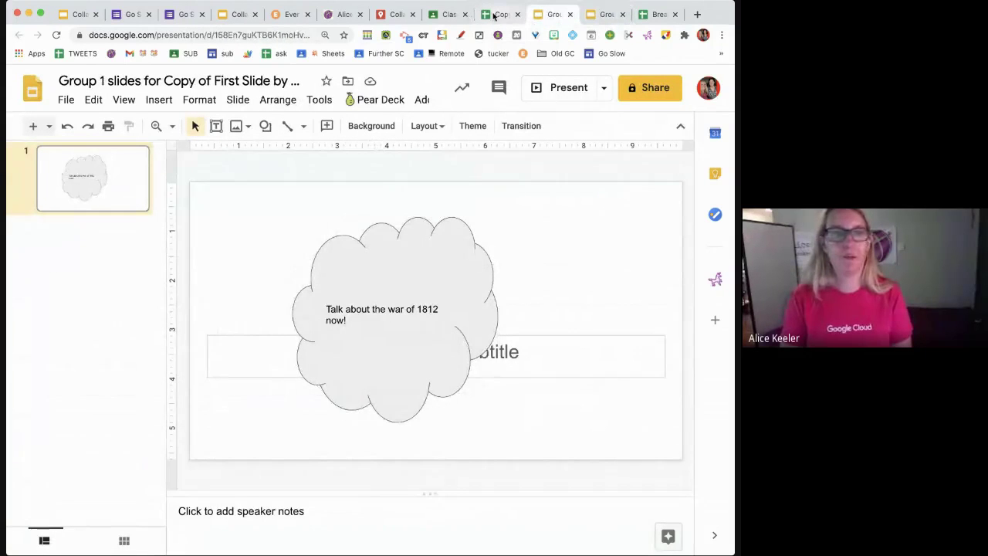
{"action": "left_click", "coordinate": [490, 15]}
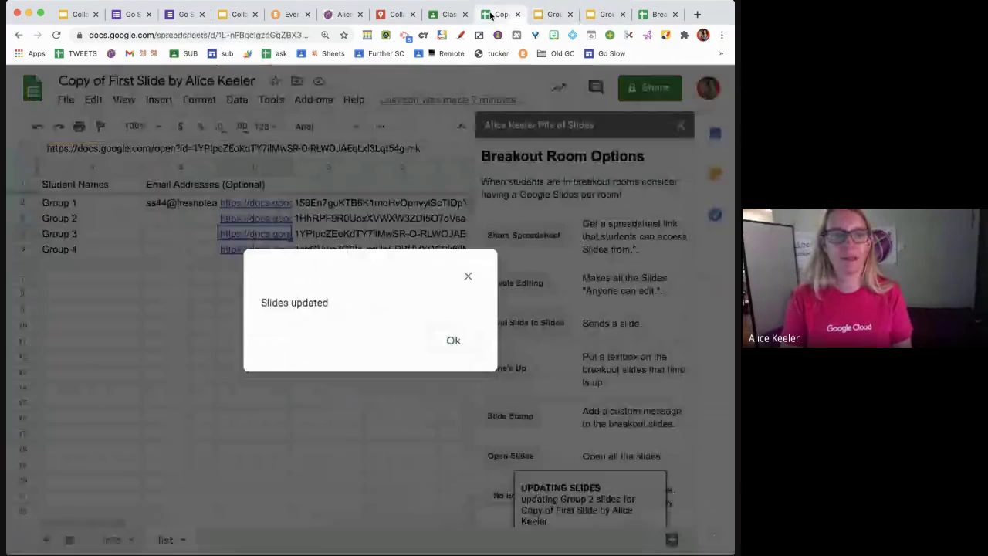
{"action": "left_click", "coordinate": [442, 342]}
{"action": "left_click", "coordinate": [538, 17]}
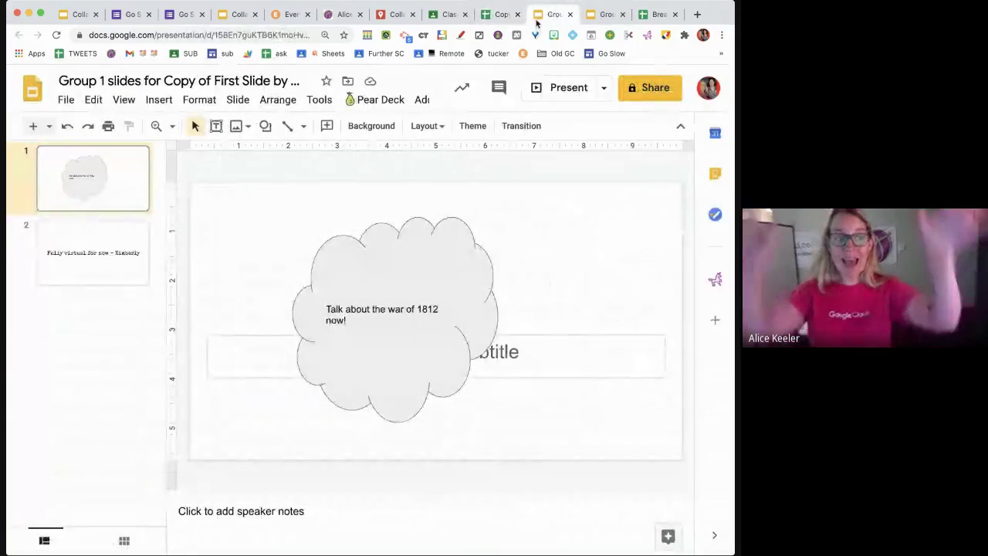
{"action": "left_click", "coordinate": [67, 263]}
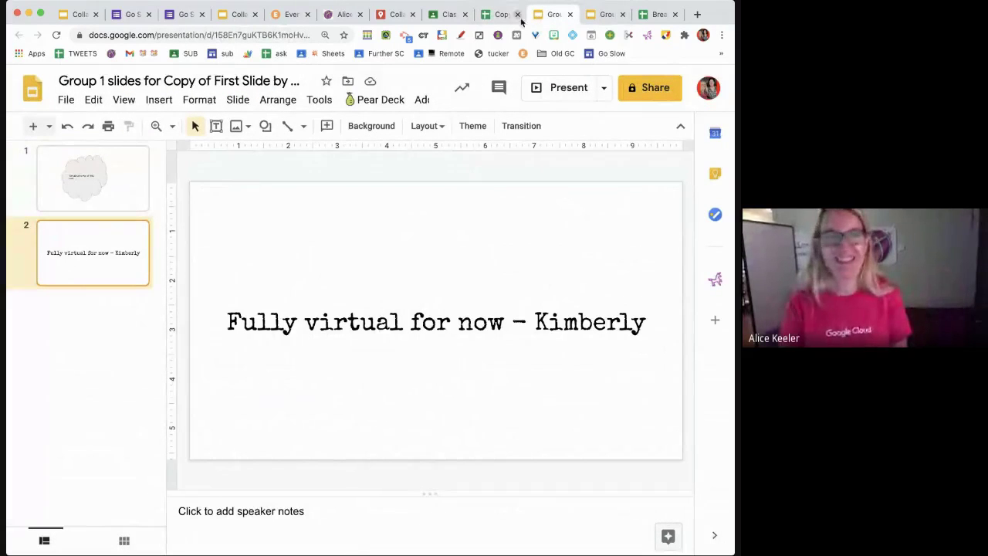
{"action": "left_click", "coordinate": [491, 15]}
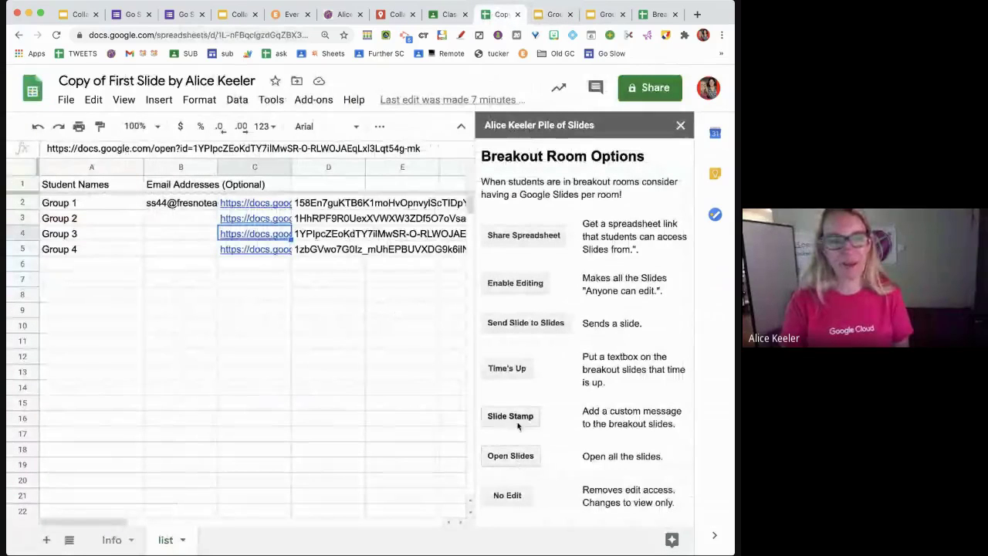
- Send slide 1 of the main deck to the group slides
{"action": "left_click", "coordinate": [521, 323]}
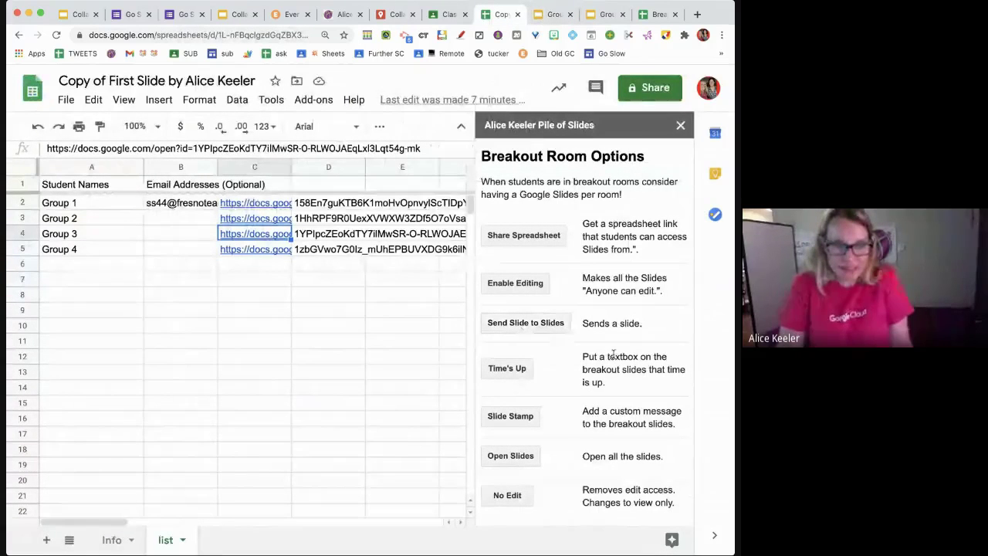
{"action": "type", "text": "1"}
{"action": "left_click", "coordinate": [453, 347]}
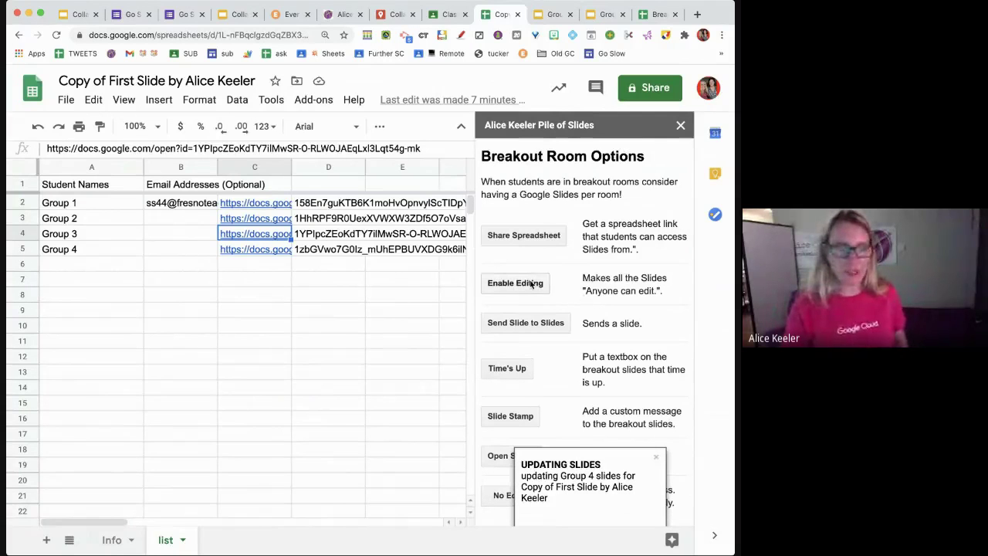
- Check the Group 1 and Group 2 decks until the edit-access confirmation appears in the spreadsheet
{"action": "left_click", "coordinate": [561, 20]}
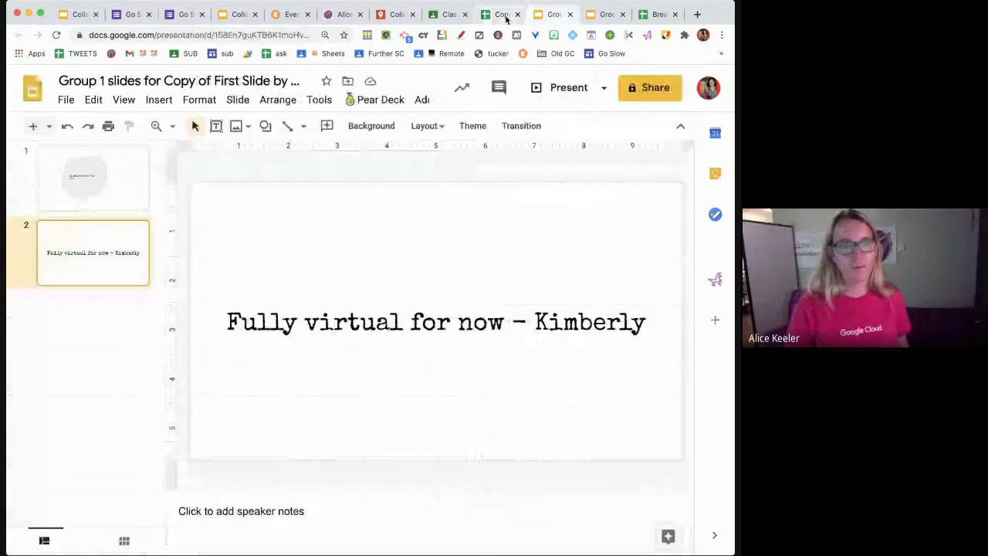
{"action": "left_click", "coordinate": [502, 15]}
{"action": "left_click", "coordinate": [519, 286]}
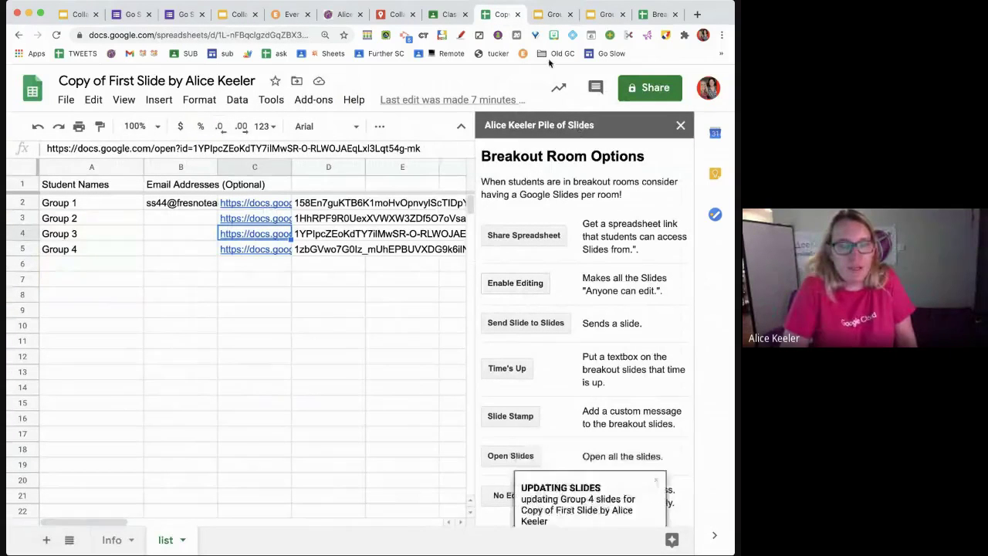
{"action": "left_click", "coordinate": [548, 14]}
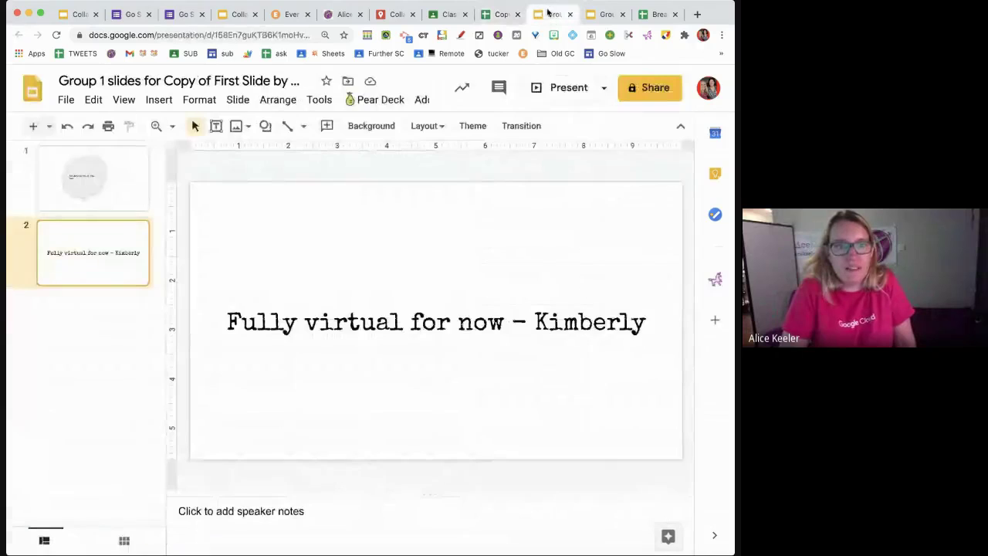
{"action": "left_click", "coordinate": [601, 19]}
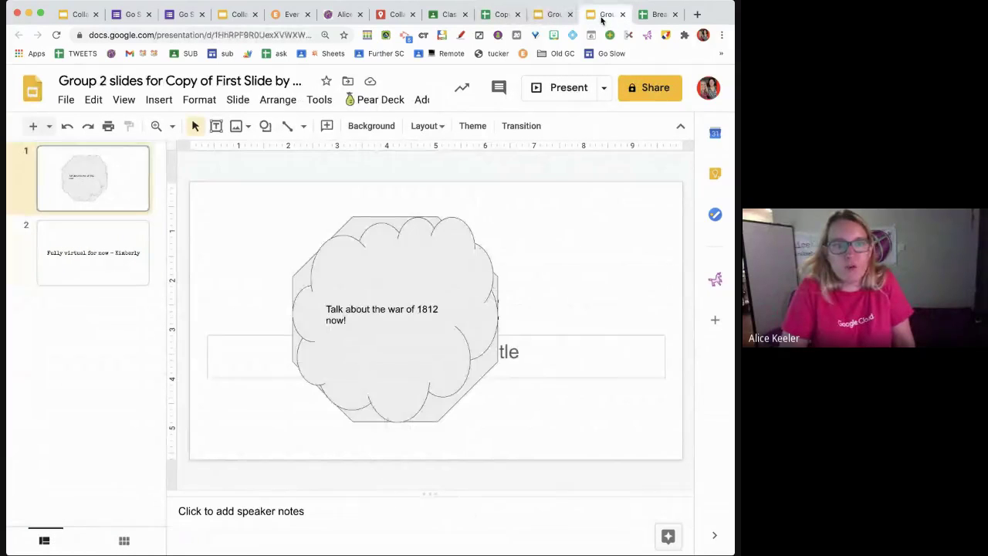
{"action": "left_click", "coordinate": [547, 19]}
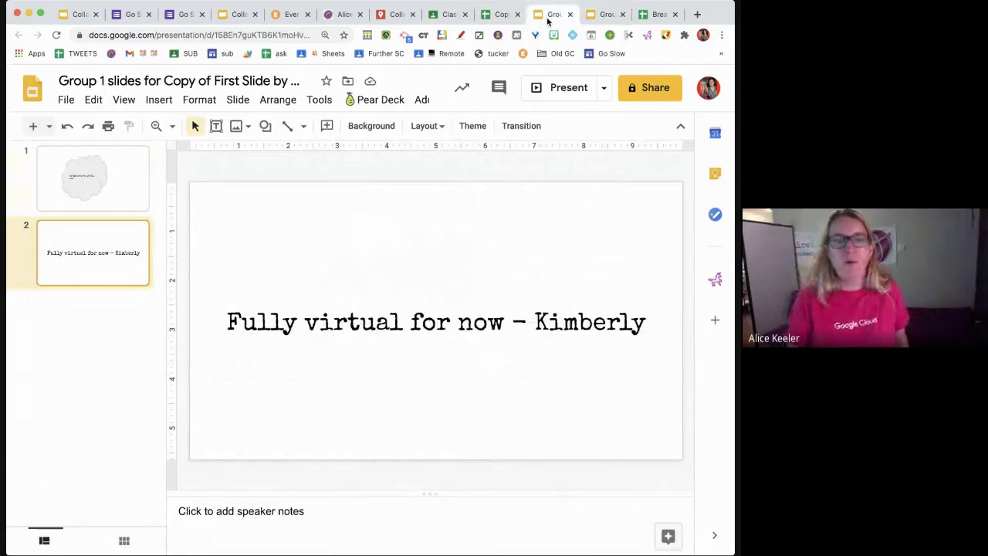
{"action": "left_click", "coordinate": [498, 15]}
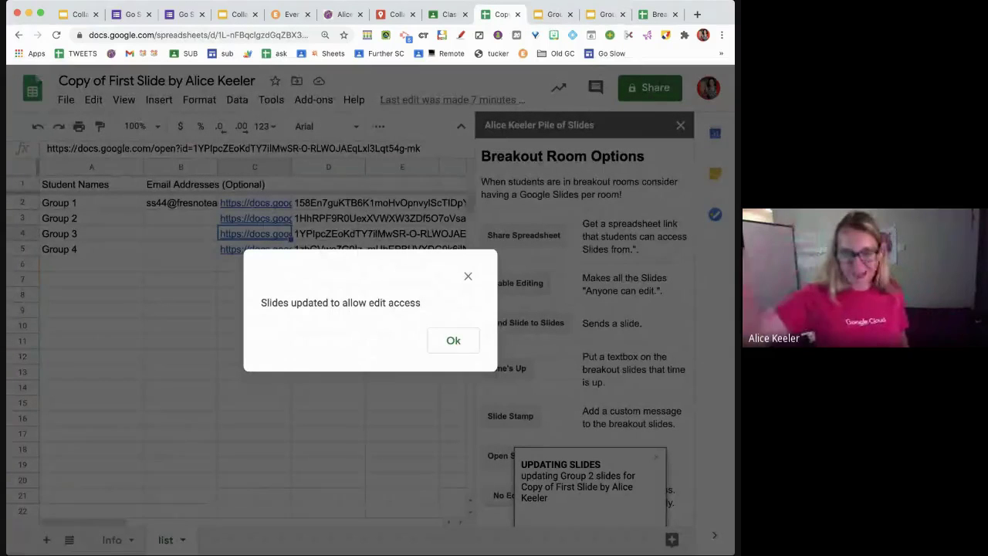
{"action": "left_click", "coordinate": [439, 349]}
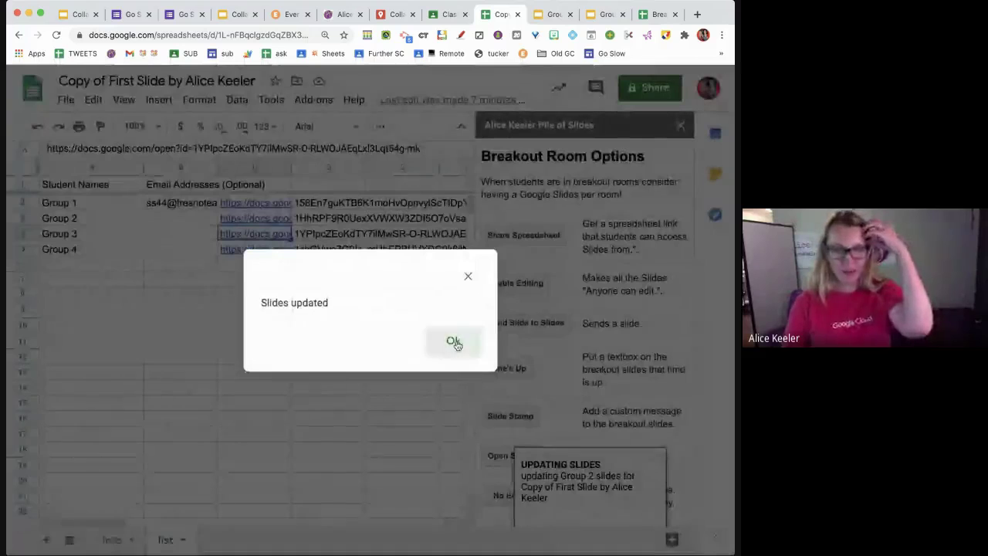
{"action": "left_click", "coordinate": [454, 342]}
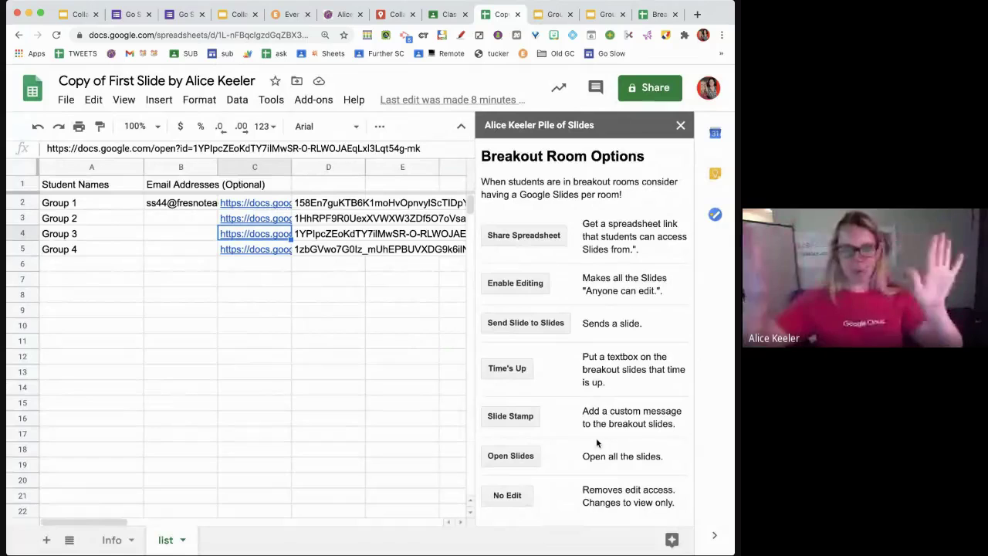
{"action": "left_click", "coordinate": [545, 23]}
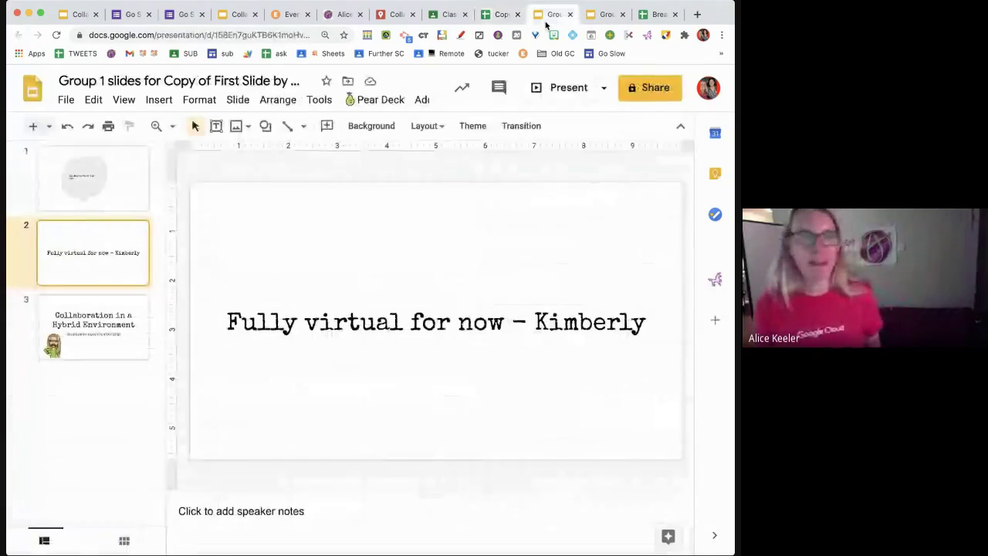
{"action": "left_click", "coordinate": [593, 20]}
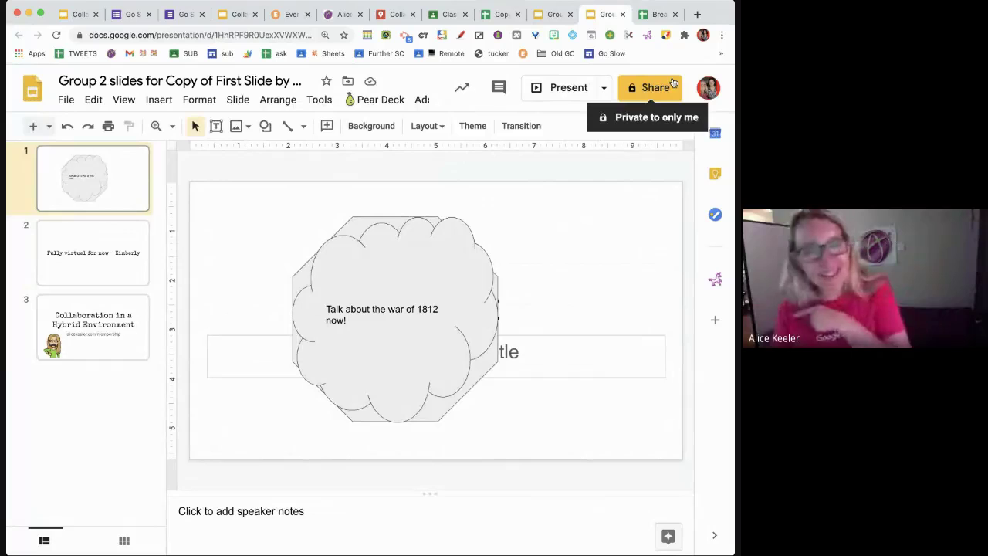
{"action": "left_click", "coordinate": [498, 20]}
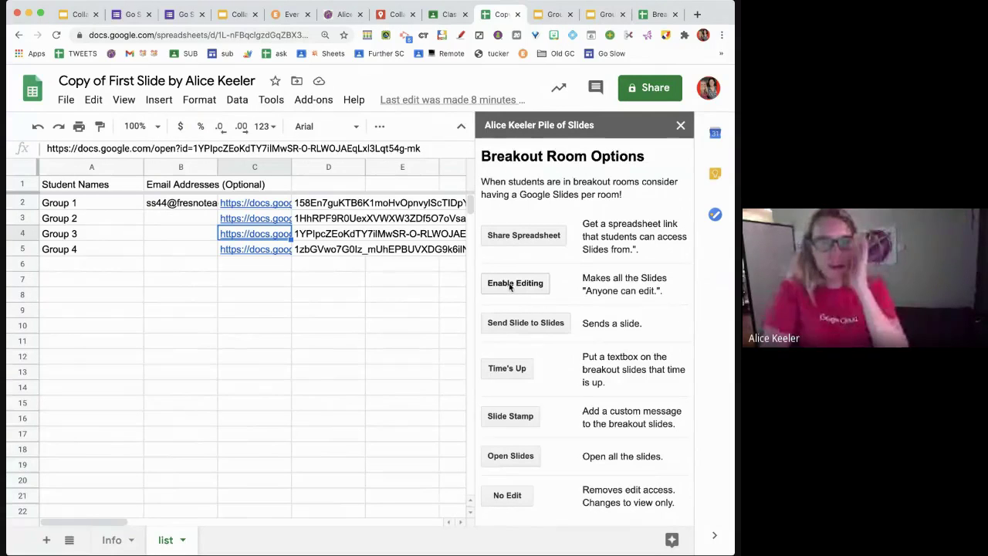
{"action": "left_click", "coordinate": [617, 20]}
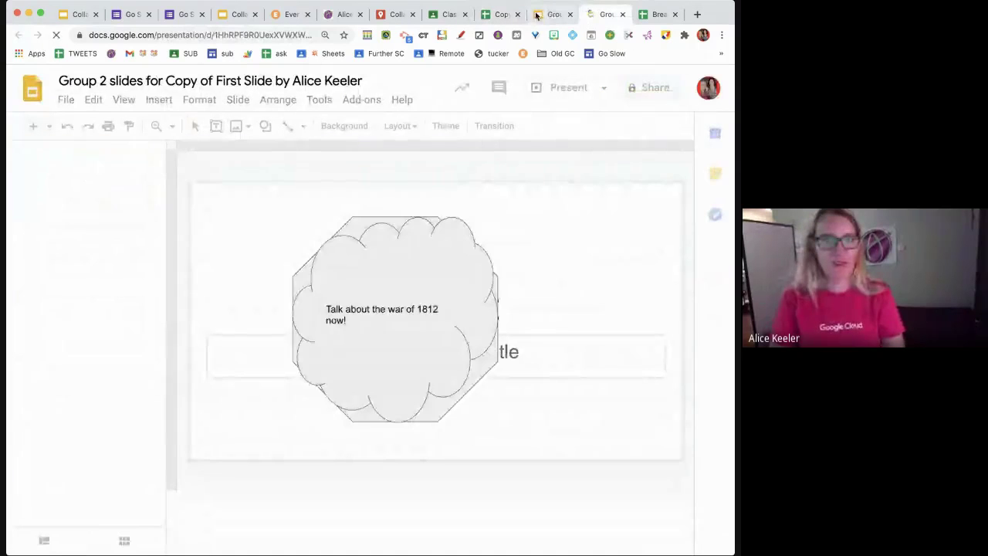
{"action": "left_click", "coordinate": [540, 16]}
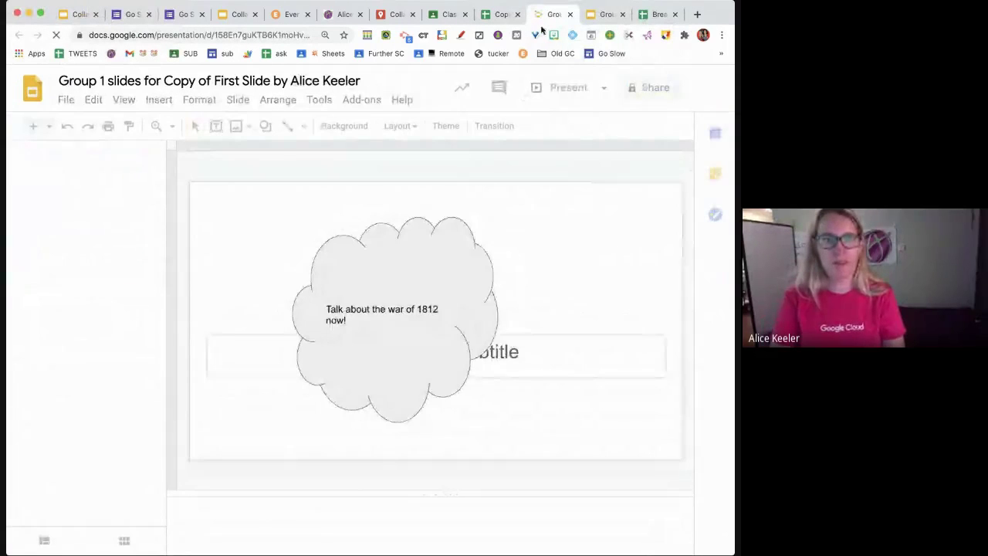
{"action": "left_click", "coordinate": [494, 15]}
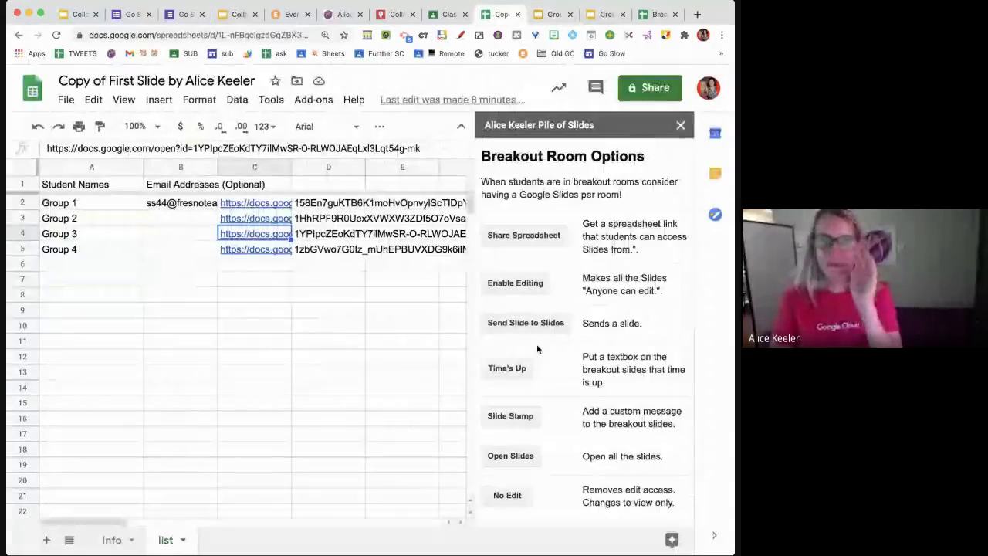
- Append a TemplateTab-layout slide as slide 18 of the hybrid collaboration deck
{"action": "scroll", "coordinate": [536, 349], "scroll_direction": "down", "scroll_amount": 1}
{"action": "scroll", "coordinate": [538, 349], "scroll_direction": "down", "scroll_amount": 1}
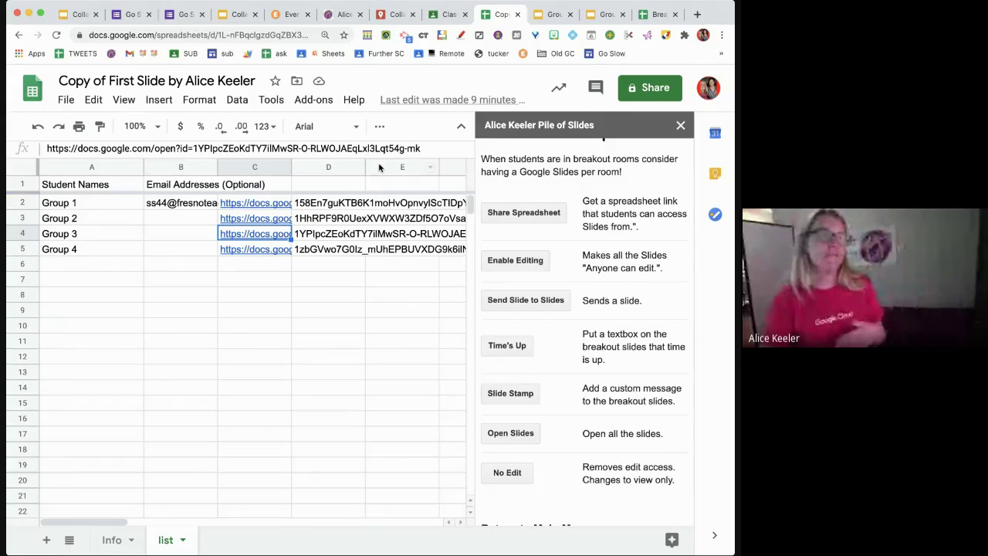
{"action": "left_click", "coordinate": [77, 15]}
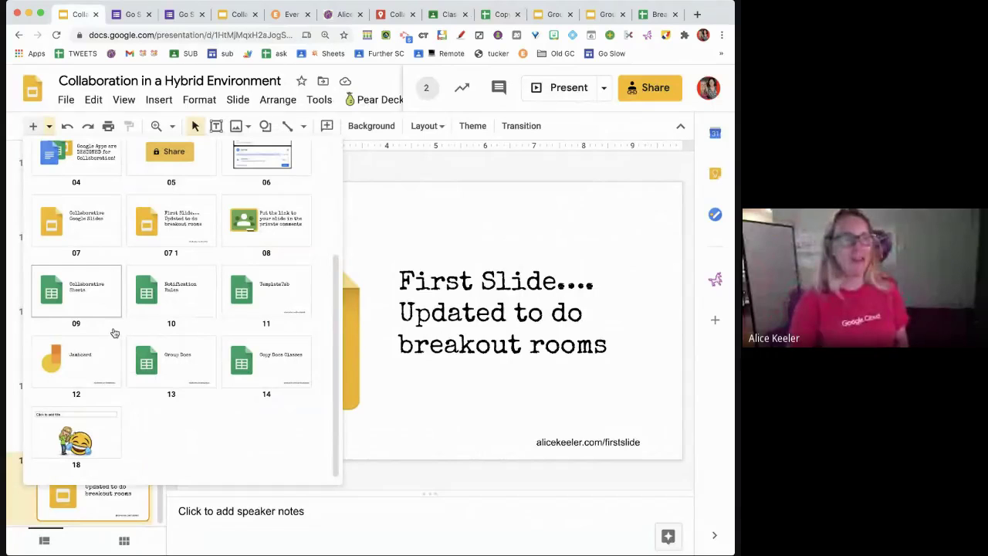
{"action": "left_click", "coordinate": [244, 296]}
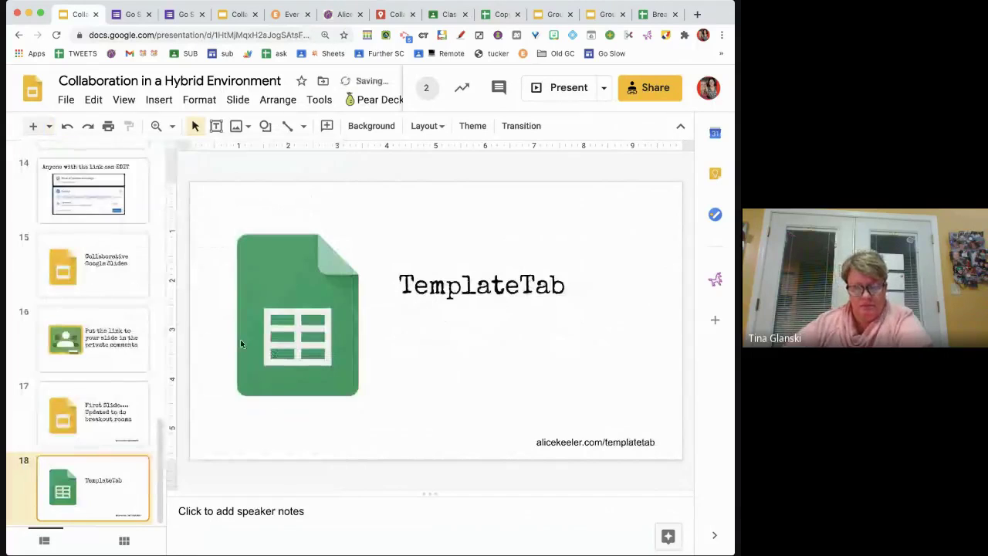
{"action": "left_click", "coordinate": [502, 17]}
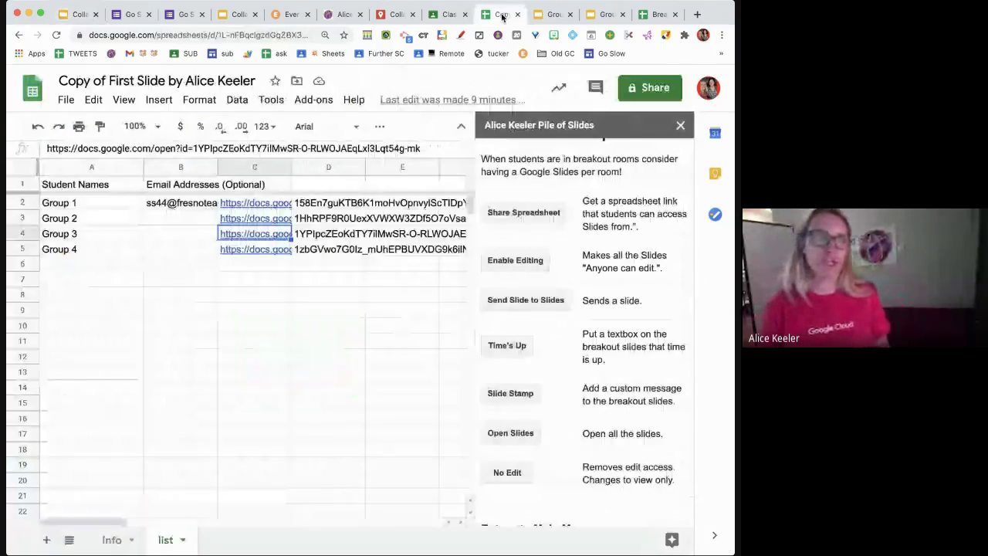
- Add a blank Sheet6 and drag it to the first tab position, ahead of Info and list
{"action": "left_click", "coordinate": [313, 100]}
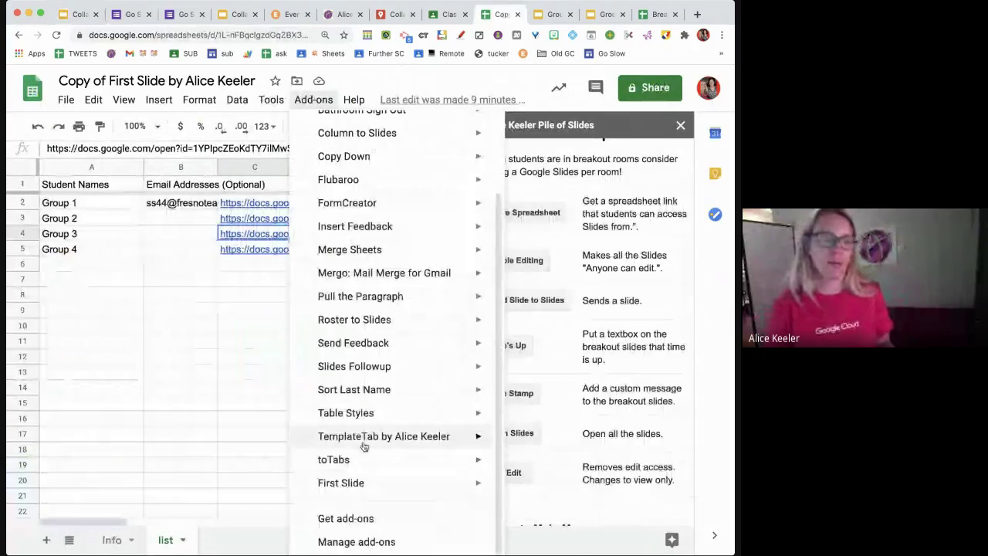
{"action": "mouse_move", "coordinate": [379, 437]}
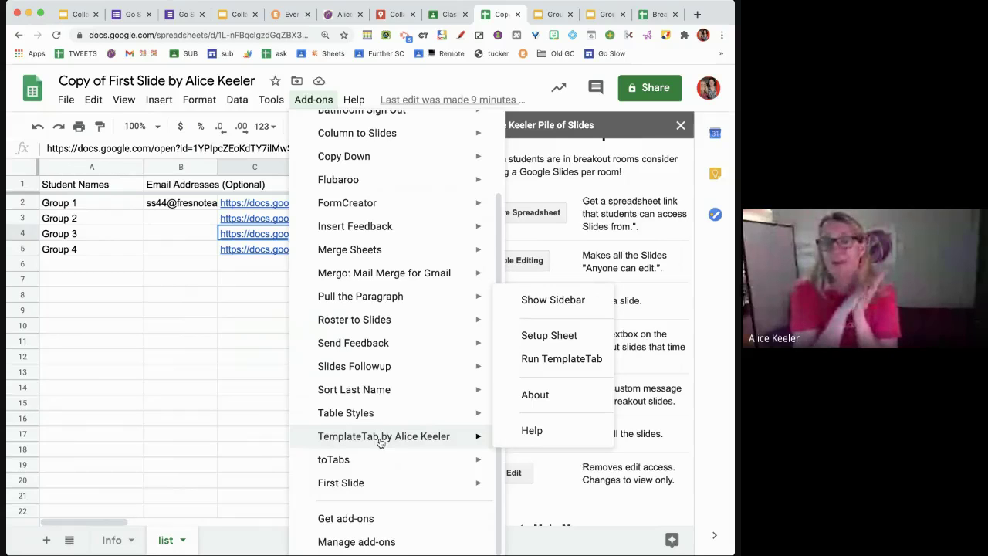
{"action": "left_click", "coordinate": [112, 439]}
{"action": "left_click", "coordinate": [46, 540]}
{"action": "left_click_drag", "start_coordinate": [165, 539], "coordinate": [114, 542]}
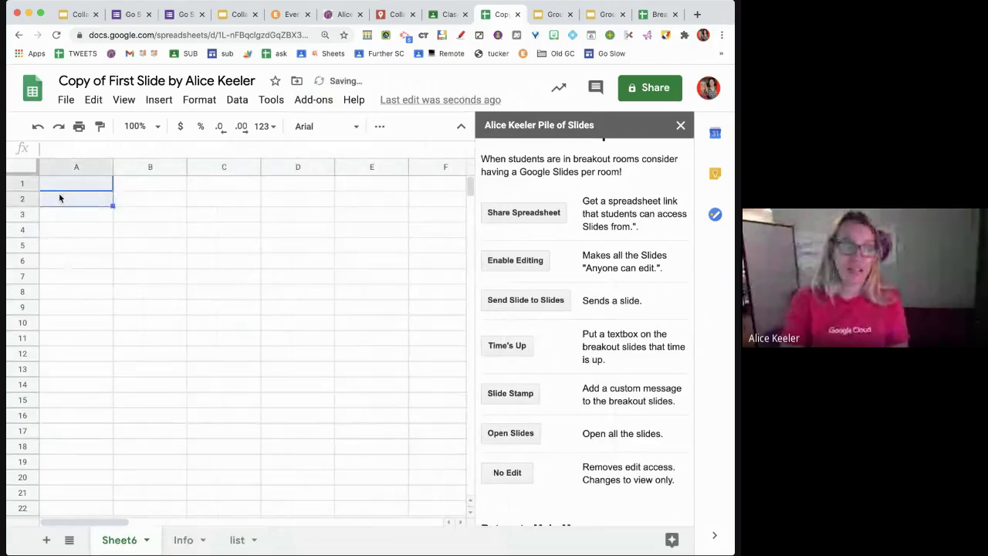
- Enter five surnames down A2:A6 of Sheet6
{"action": "left_click", "coordinate": [60, 198]}
{"action": "type", "text": "Keeler"}
{"action": "key", "text": "Return"}
{"action": "type", "text": "Castro"}
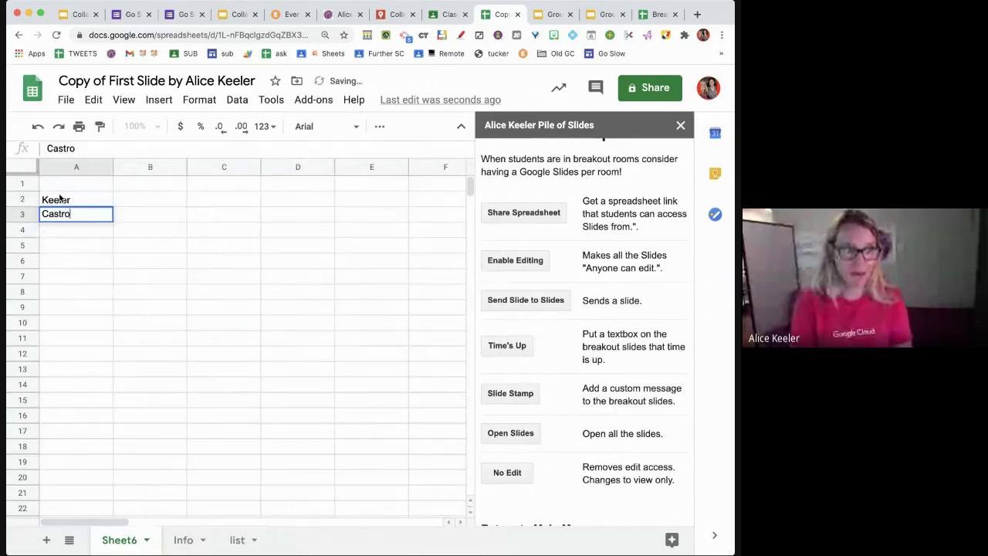
{"action": "key", "text": "Return"}
{"action": "type", "text": "Smith"}
{"action": "key", "text": "Return"}
{"action": "type", "text": "Ask"}
{"action": "key", "text": "Return"}
{"action": "type", "text": "Burh"}
{"action": "key", "text": "BackSpace"}
{"action": "key", "text": "BackSpace"}
{"action": "type", "text": "hr"}
{"action": "key", "text": "Return"}
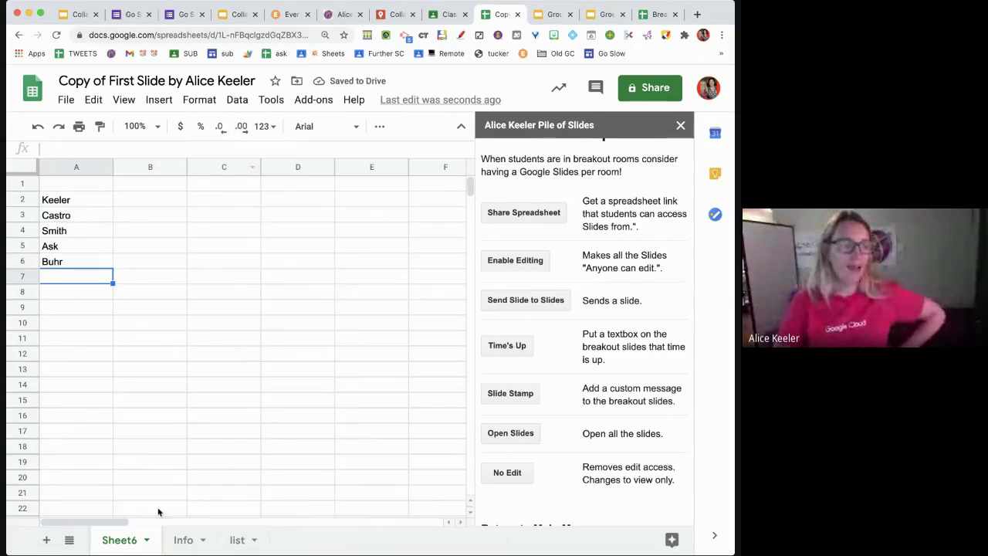
- On new Sheet7, put 'Parents who came to the conference' in B3 and numbers 1–10 from A4
{"action": "left_click", "coordinate": [47, 542]}
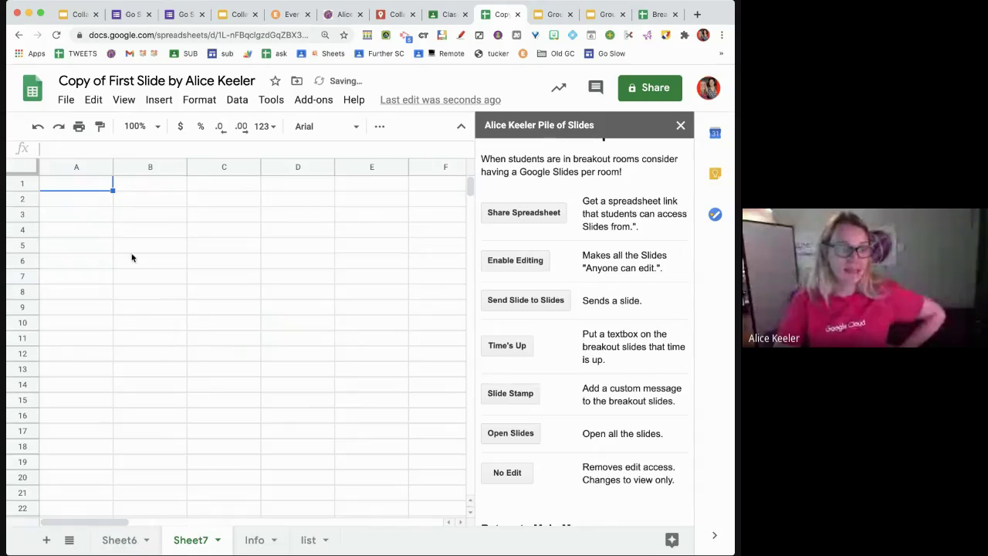
{"action": "left_click", "coordinate": [122, 213]}
{"action": "type", "text": "Parents w"}
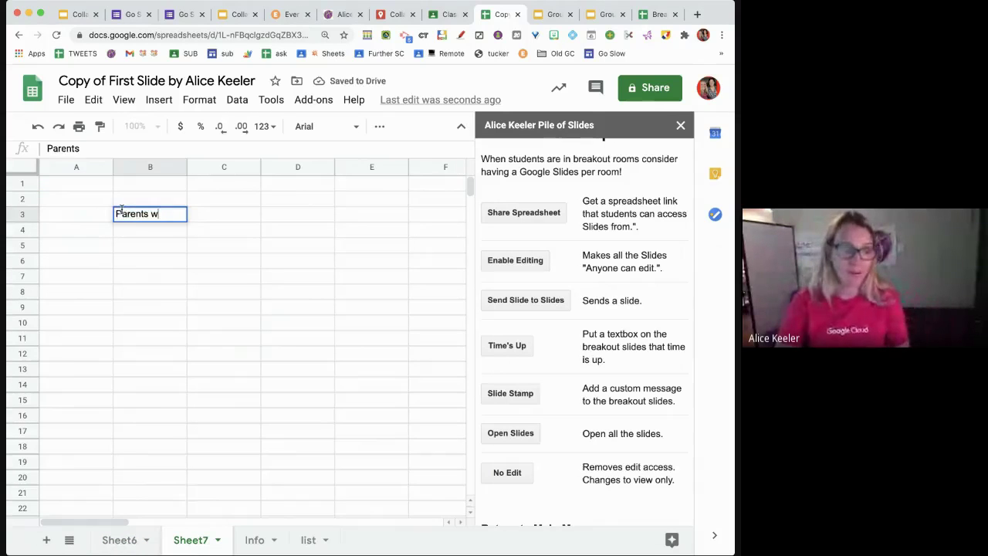
{"action": "type", "text": "ho came to the conference"}
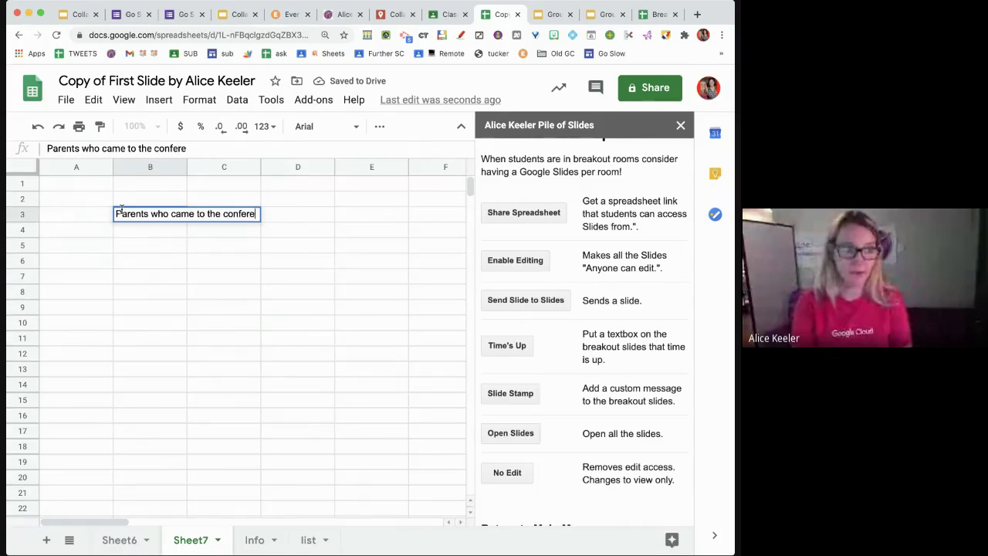
{"action": "key", "text": "Return"}
{"action": "left_click", "coordinate": [97, 229]}
{"action": "type", "text": "1"}
{"action": "key", "text": "Return"}
{"action": "type", "text": "2"}
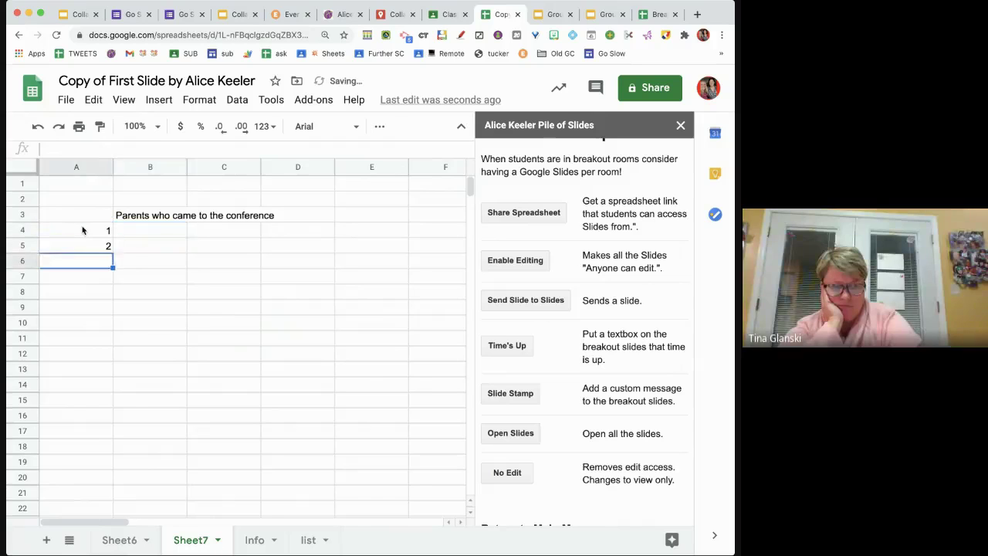
{"action": "key", "text": "Return"}
{"action": "type", "text": "3"}
{"action": "key", "text": "Return"}
{"action": "left_click_drag", "start_coordinate": [91, 246], "coordinate": [101, 371]}
{"action": "left_click", "coordinate": [227, 422]}
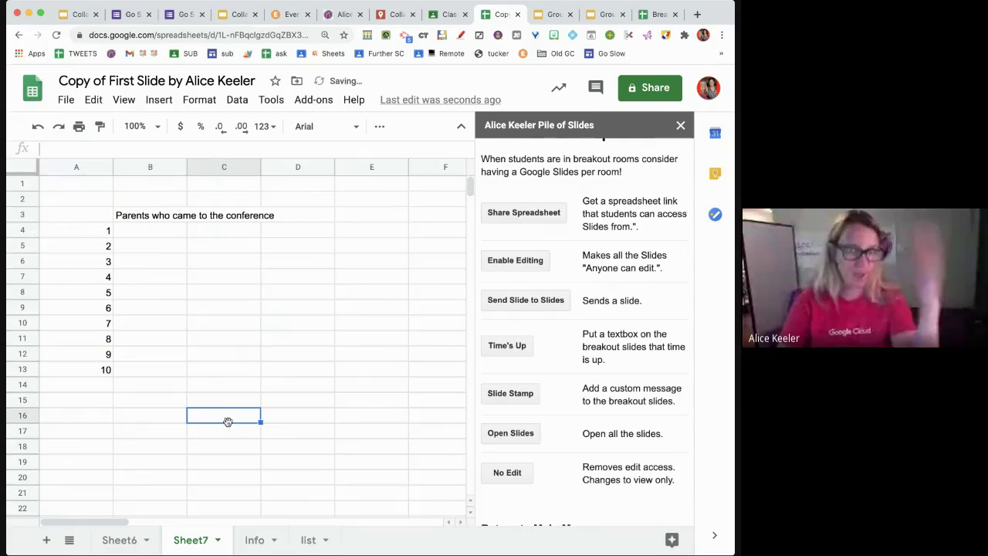
- Highlight the B3 heading in yellow
{"action": "left_click", "coordinate": [159, 217]}
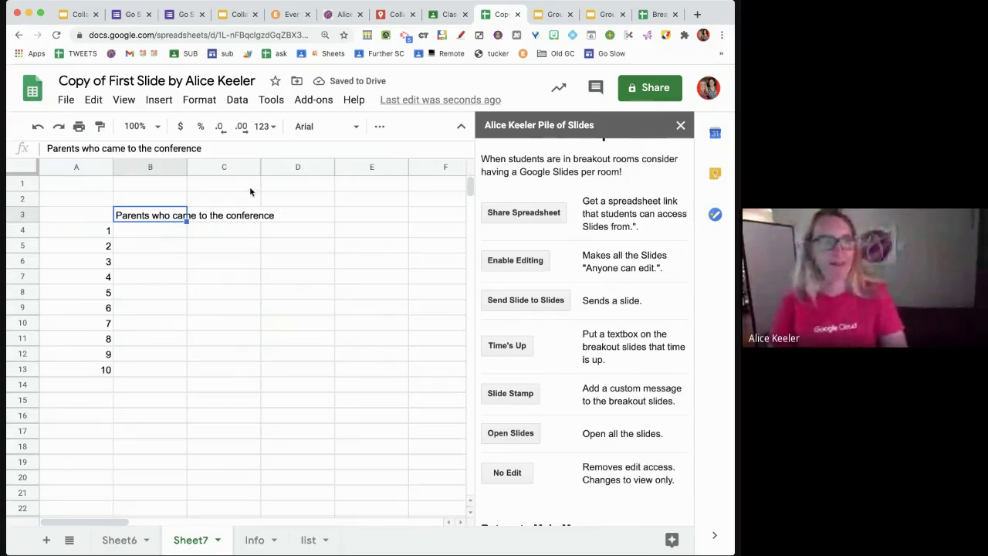
{"action": "left_click", "coordinate": [379, 125]}
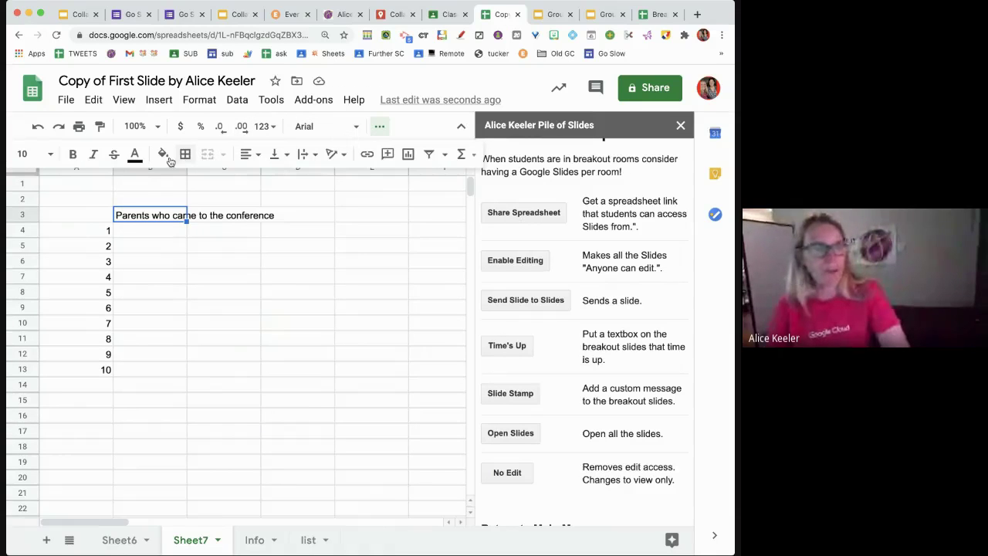
{"action": "left_click", "coordinate": [77, 415]}
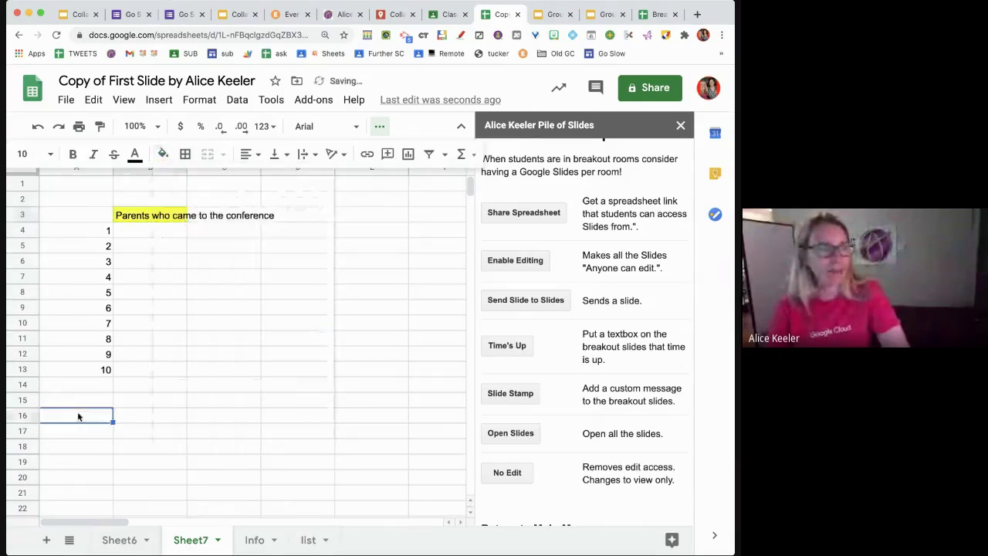
- Run TemplateTab from Sheet6 to create one template tab per surname, and review the new tabs
{"action": "left_click", "coordinate": [120, 539]}
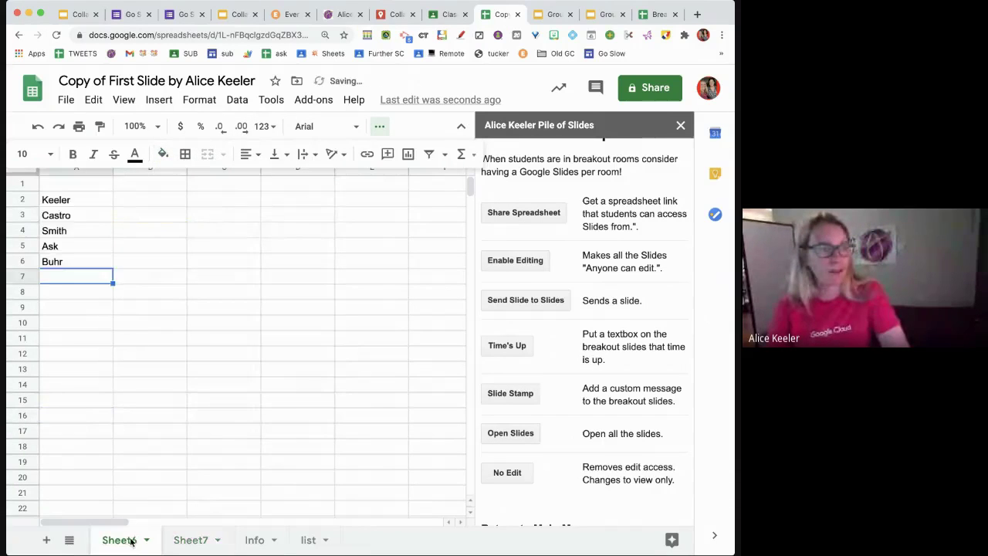
{"action": "left_click", "coordinate": [308, 101]}
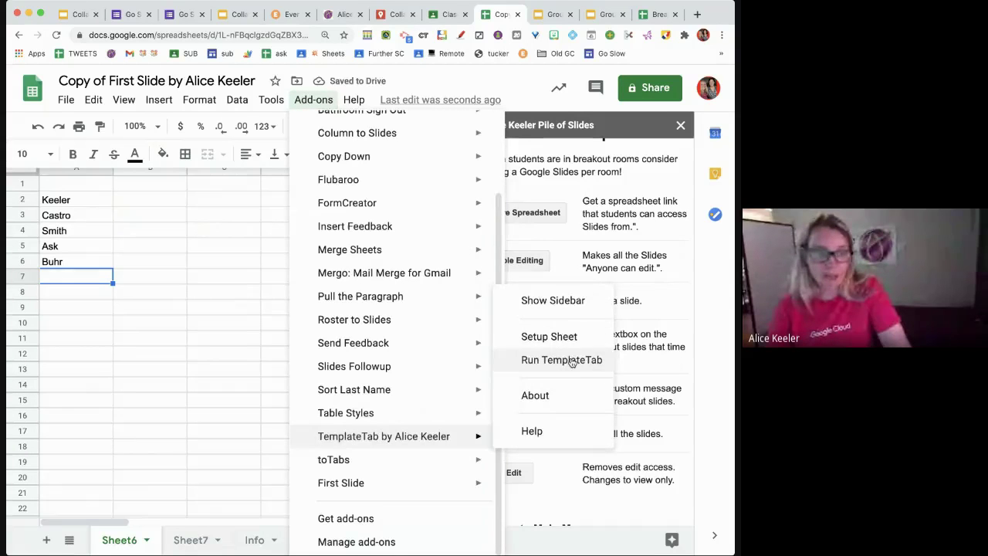
{"action": "left_click", "coordinate": [571, 361]}
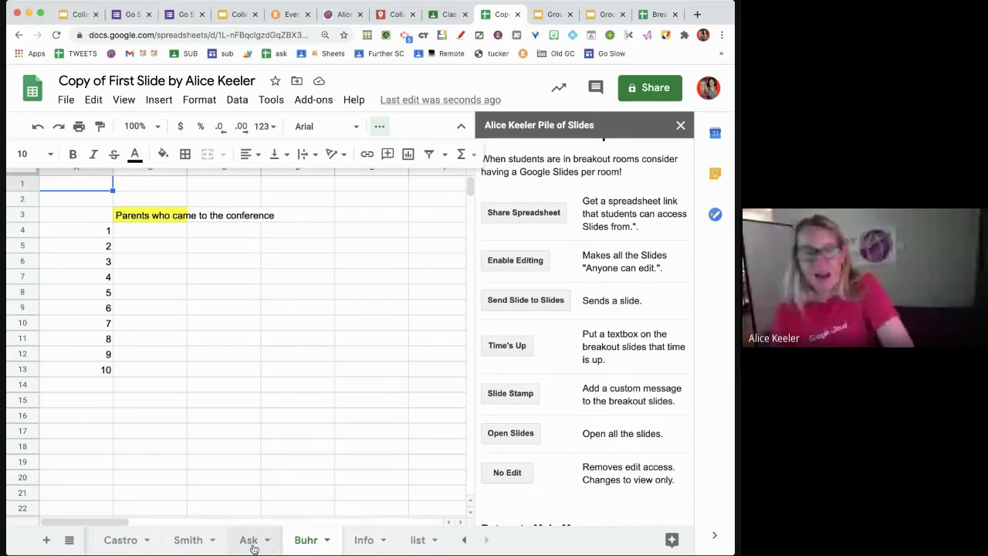
{"action": "left_click", "coordinate": [257, 543]}
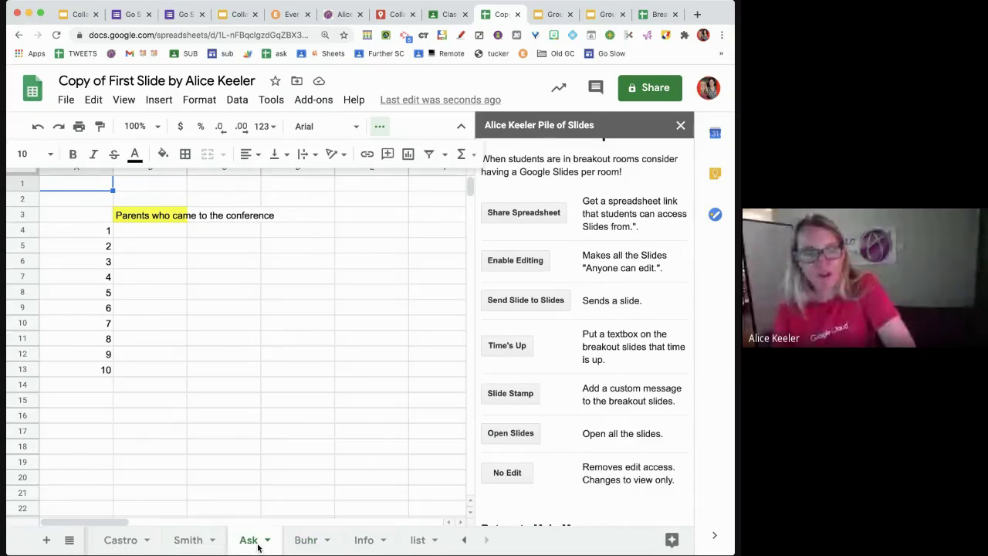
{"action": "left_click", "coordinate": [188, 540]}
{"action": "left_click", "coordinate": [132, 544]}
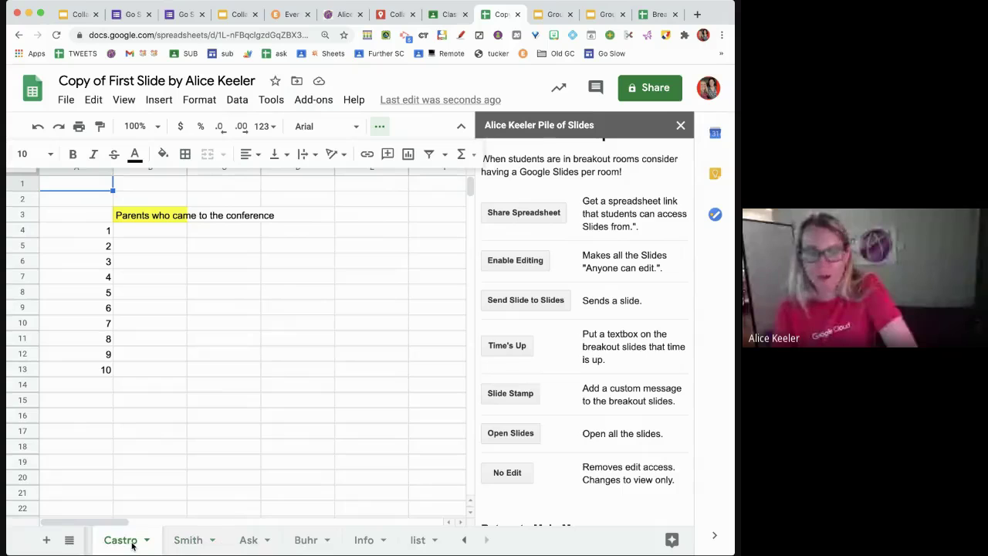
{"action": "left_click", "coordinate": [192, 540]}
{"action": "left_click", "coordinate": [241, 544]}
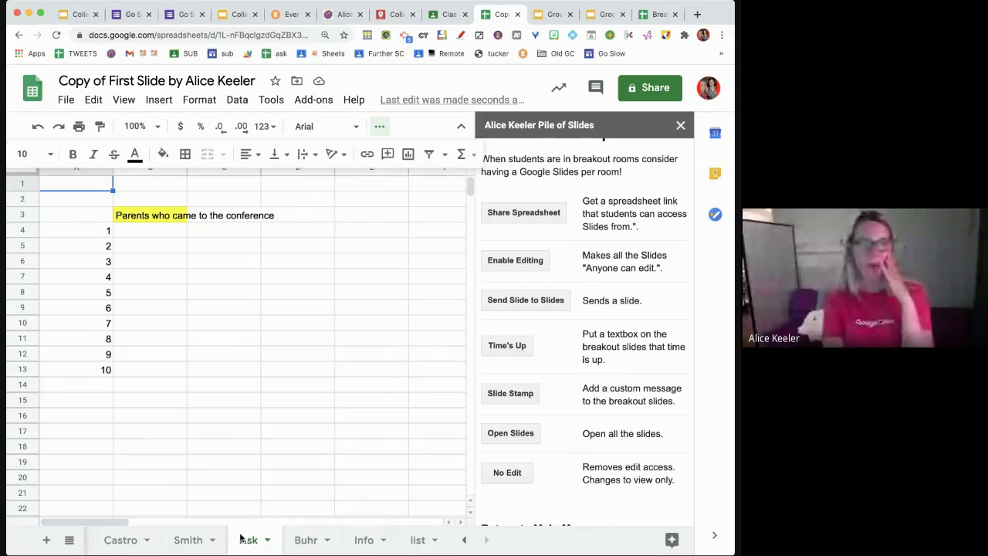
- Add a Jamboard-layout slide as slide 19 of the presentation
{"action": "left_click", "coordinate": [60, 17]}
{"action": "left_click", "coordinate": [48, 126]}
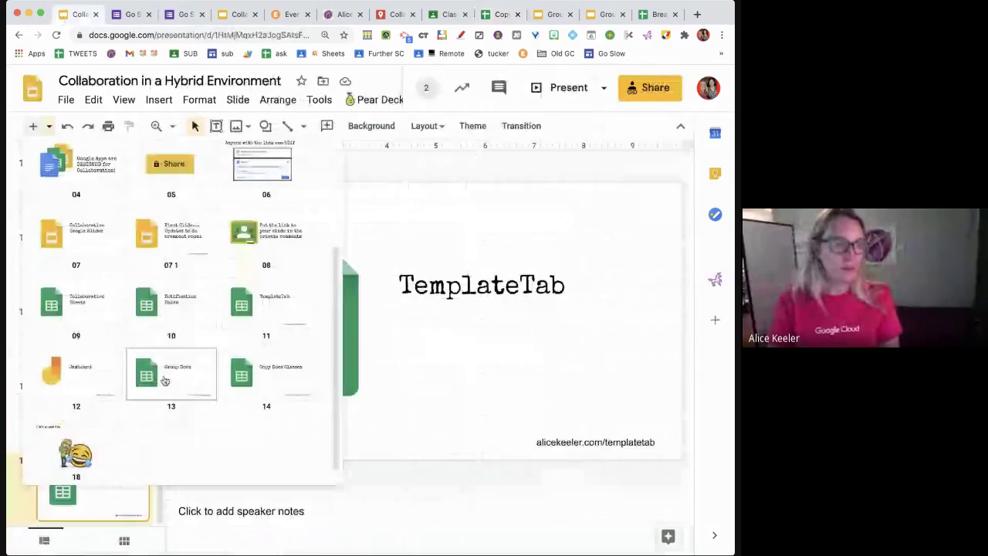
{"action": "left_click", "coordinate": [97, 369]}
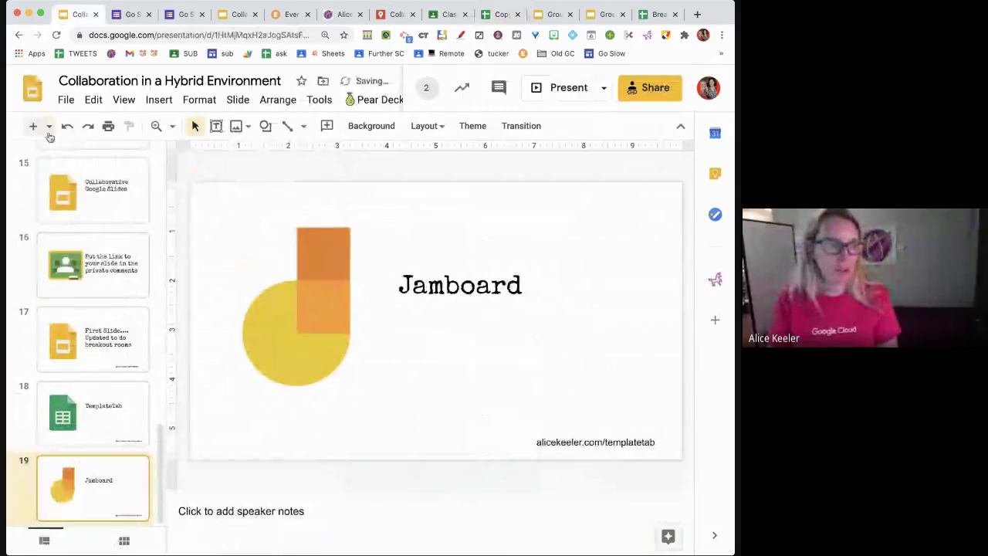